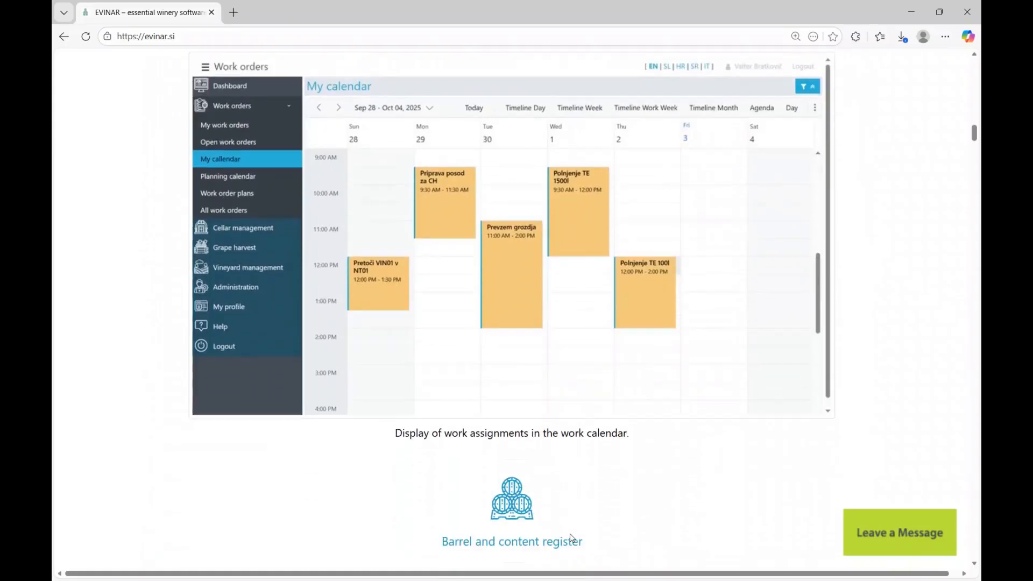
# - Return to the top of the evinar.si home page and switch the site to English
pyautogui.scroll(-7, 572, 538)
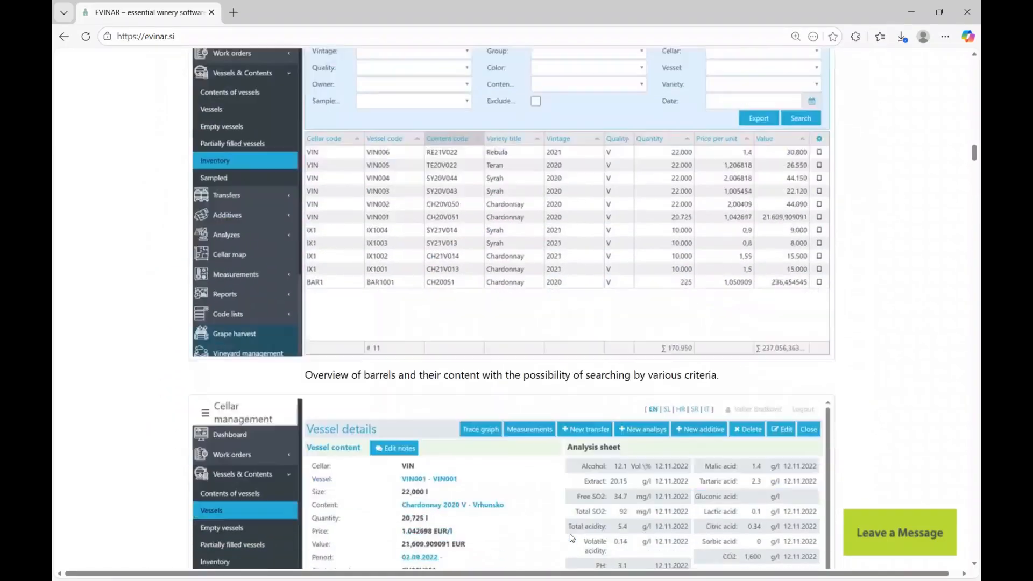
pyautogui.scroll(-14, 571, 541)
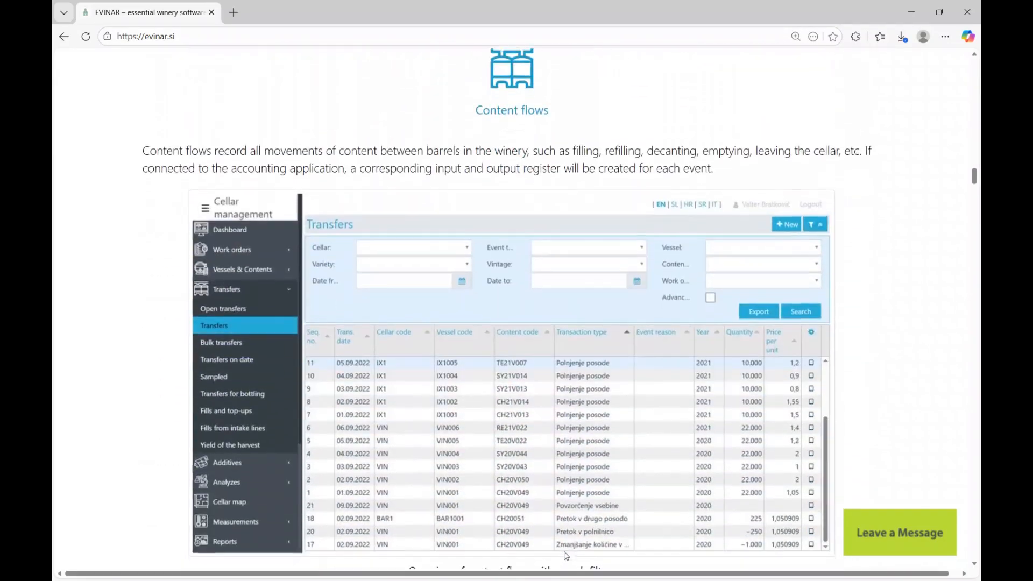
pyautogui.scroll(-7, 568, 556)
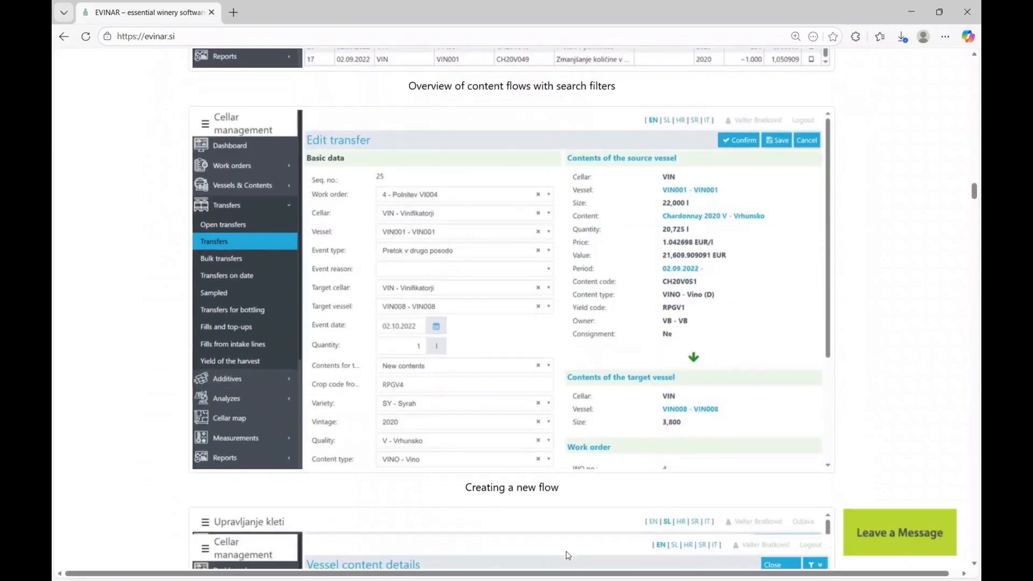
pyautogui.scroll(-7, 568, 555)
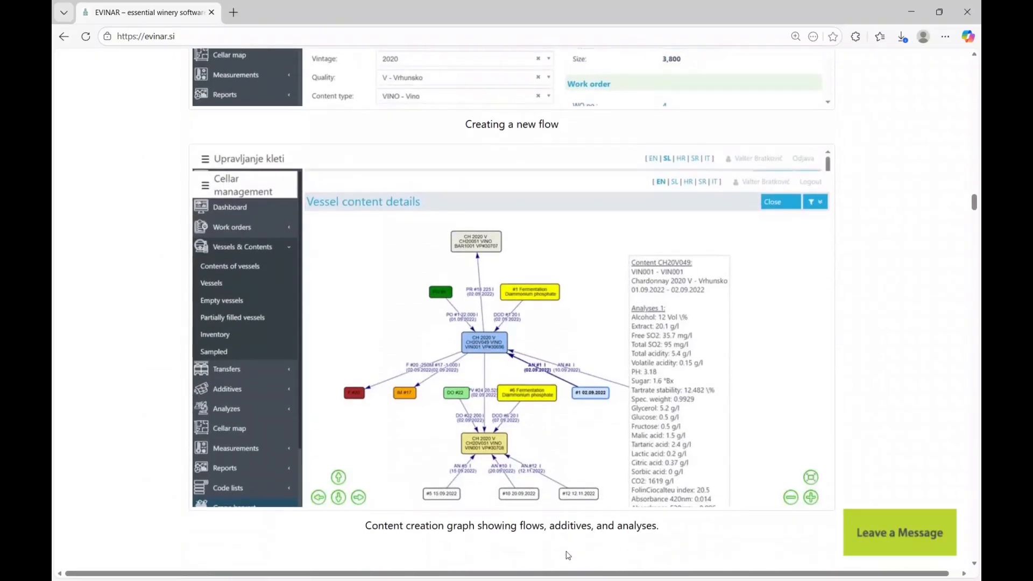
pyautogui.scroll(-1, 568, 555)
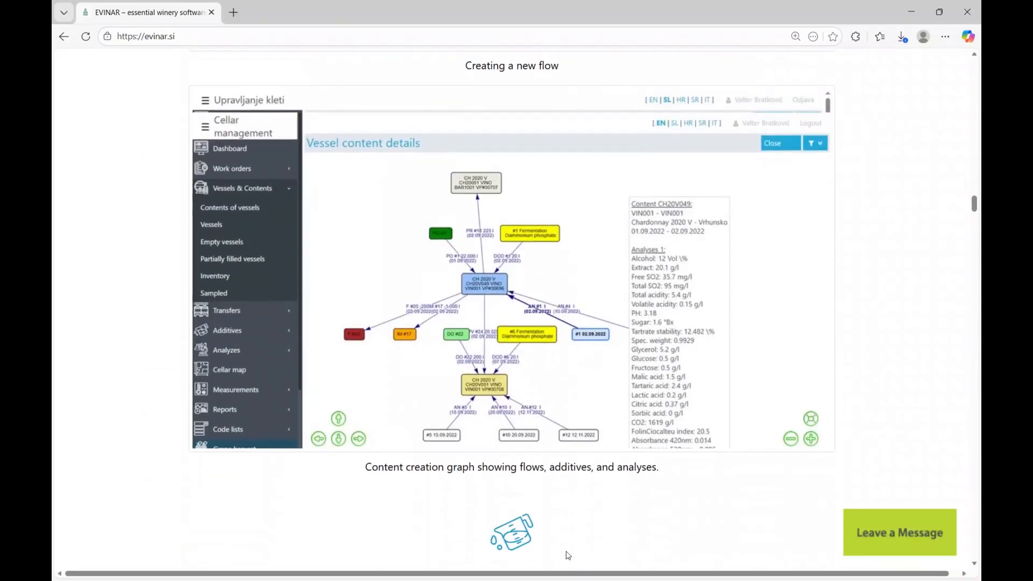
pyautogui.press('Home')
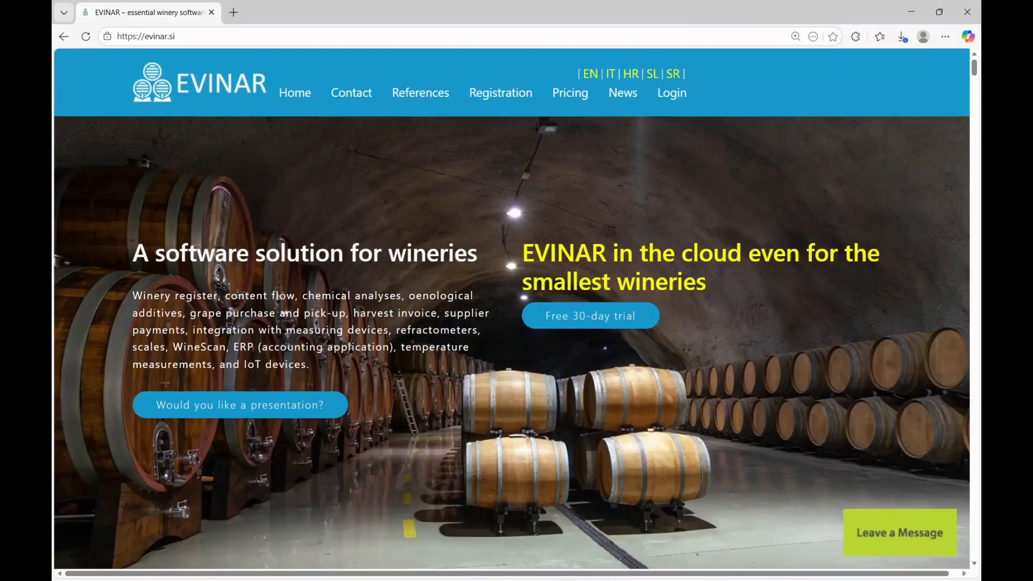
pyautogui.moveTo(145, 36); pyautogui.dragTo(195, 38)
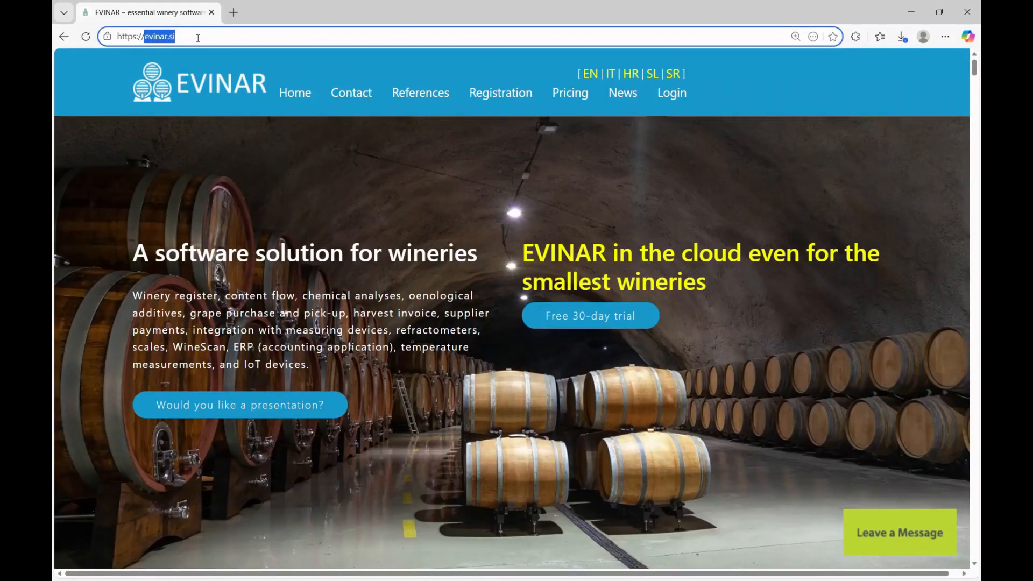
pyautogui.click(590, 78)
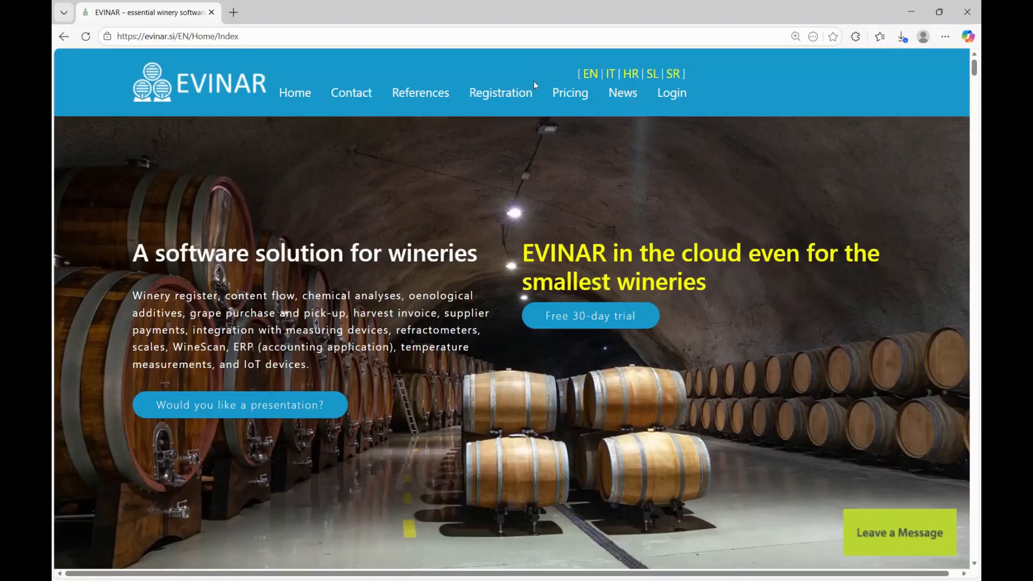
# - Start the trial registration with the registrant's name, e-mail confirmation, phone number and cellar name Demo Cellar
pyautogui.click(496, 97)
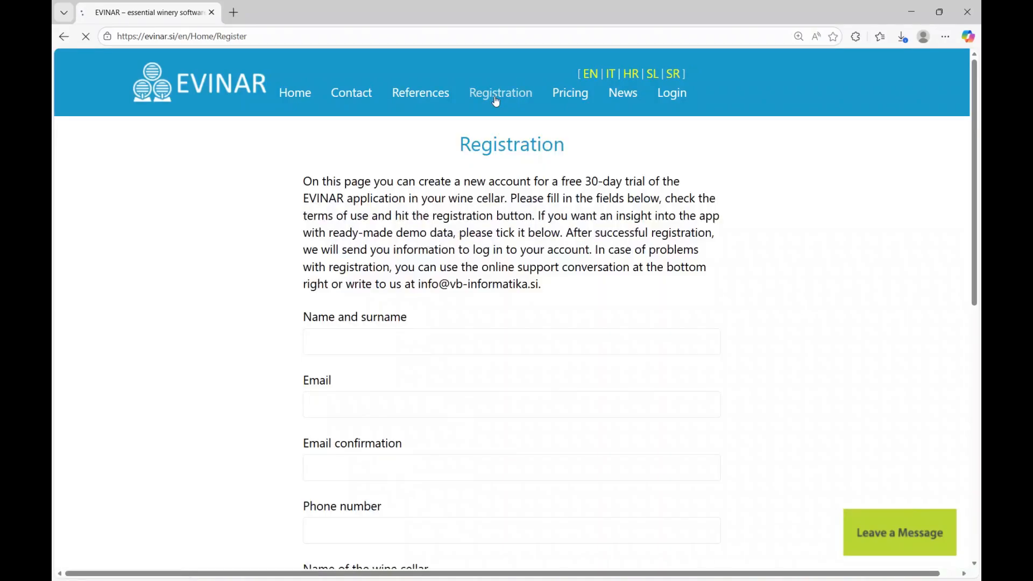
pyautogui.click(355, 338)
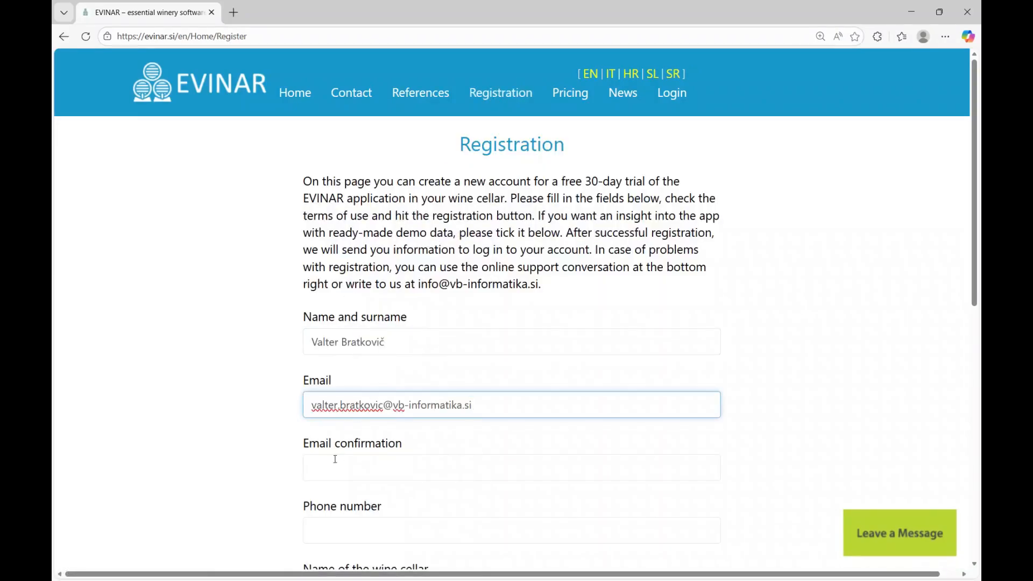
pyautogui.click(335, 459)
pyautogui.hotkey('ctrl', 'v')
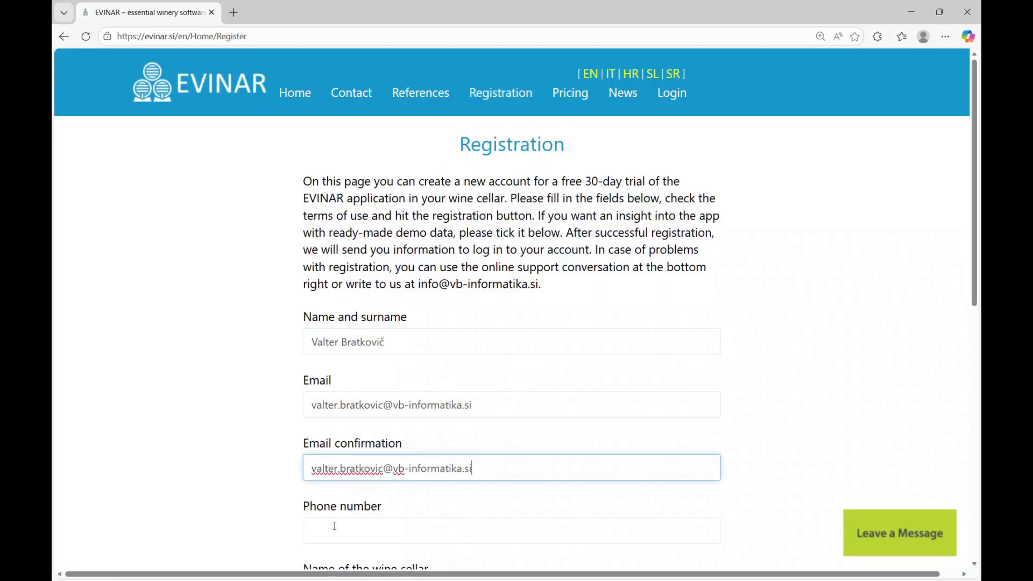
pyautogui.click(334, 526)
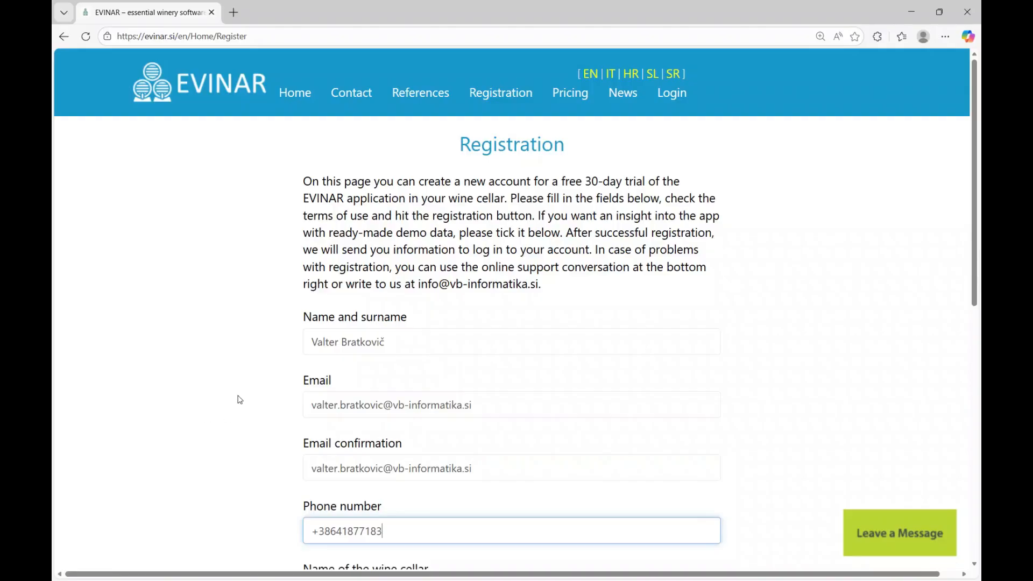
pyautogui.scroll(-2, 265, 394)
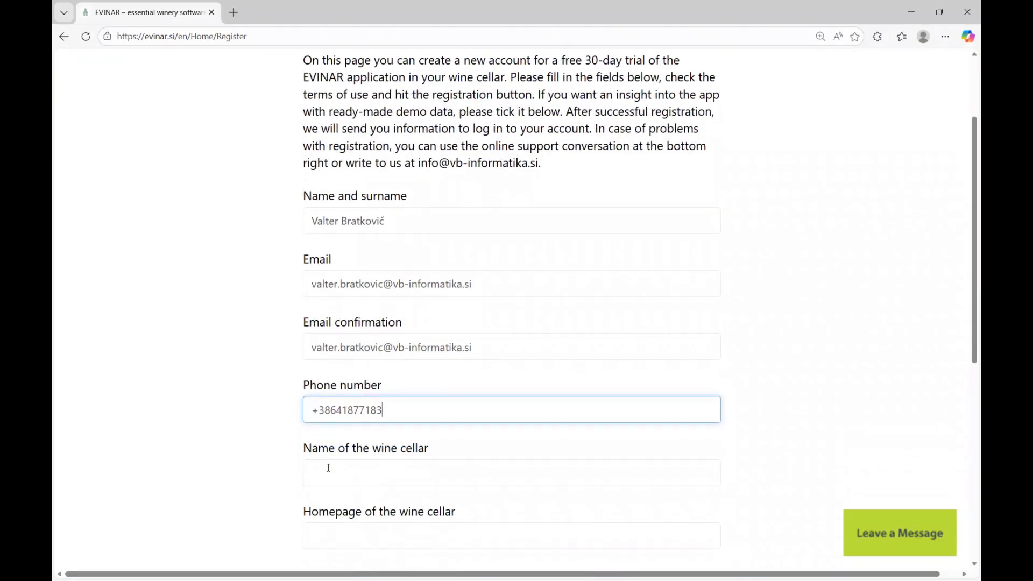
pyautogui.click(328, 467)
pyautogui.write('Demo Cellar')
# - Set State to Slovenia and request the demo data import
pyautogui.scroll(-4, 353, 462)
pyautogui.click(356, 360)
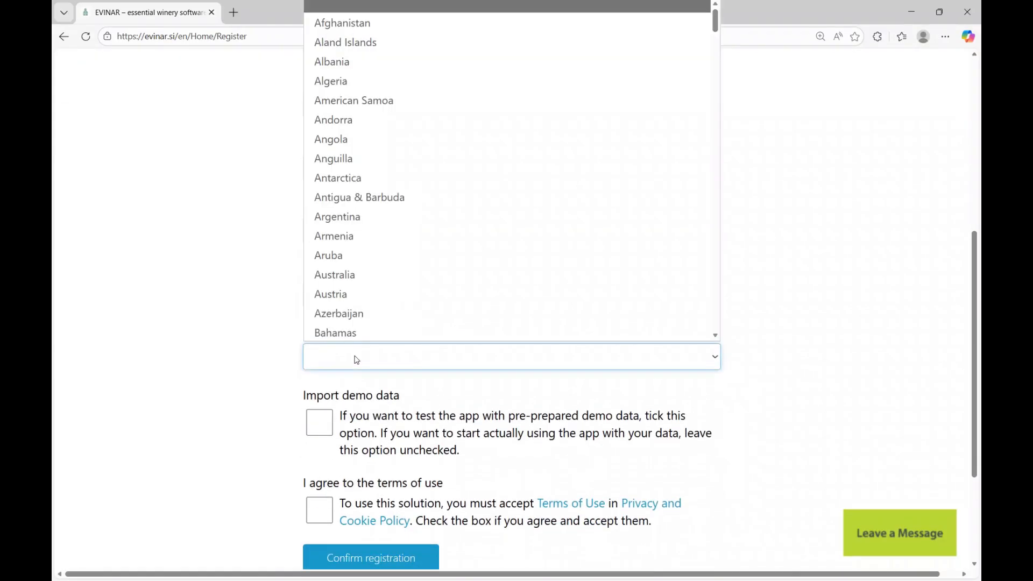
pyautogui.write('Slovenia')
pyautogui.press('Return')
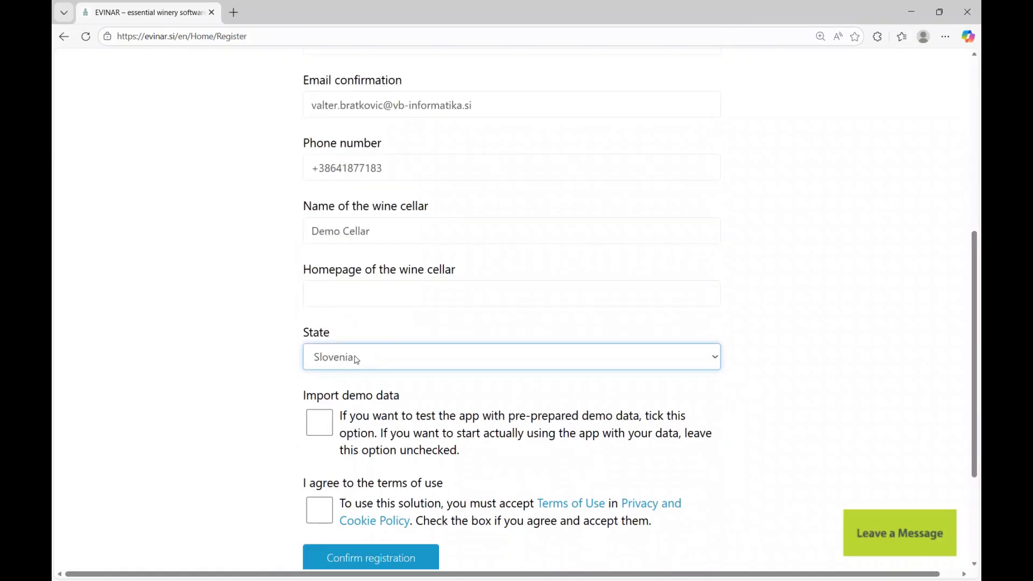
pyautogui.click(321, 424)
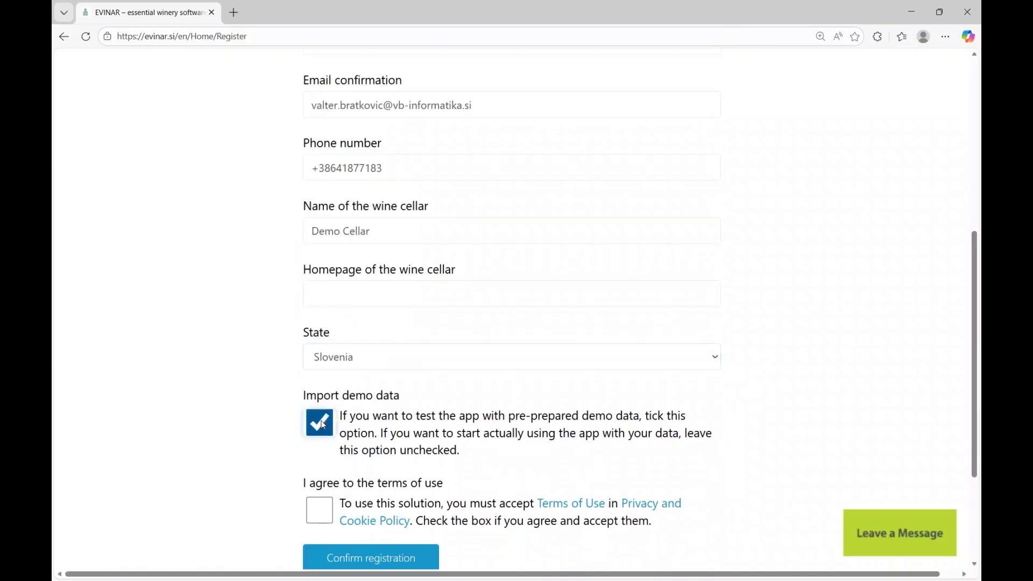
# - Review the Terms of Use and Privacy Policy, accept the terms, and submit the registration
pyautogui.scroll(-3, 358, 426)
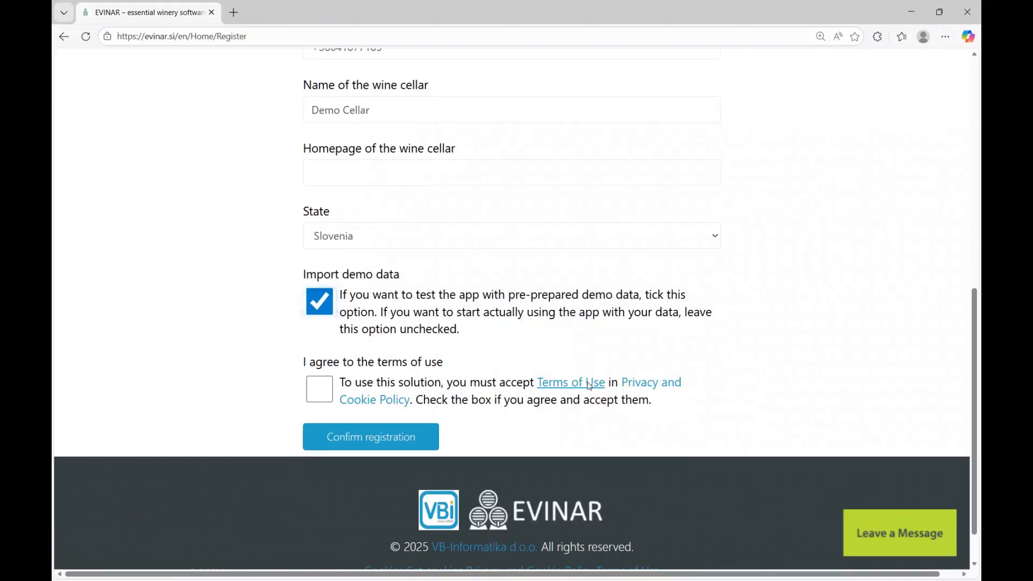
pyautogui.click(589, 386)
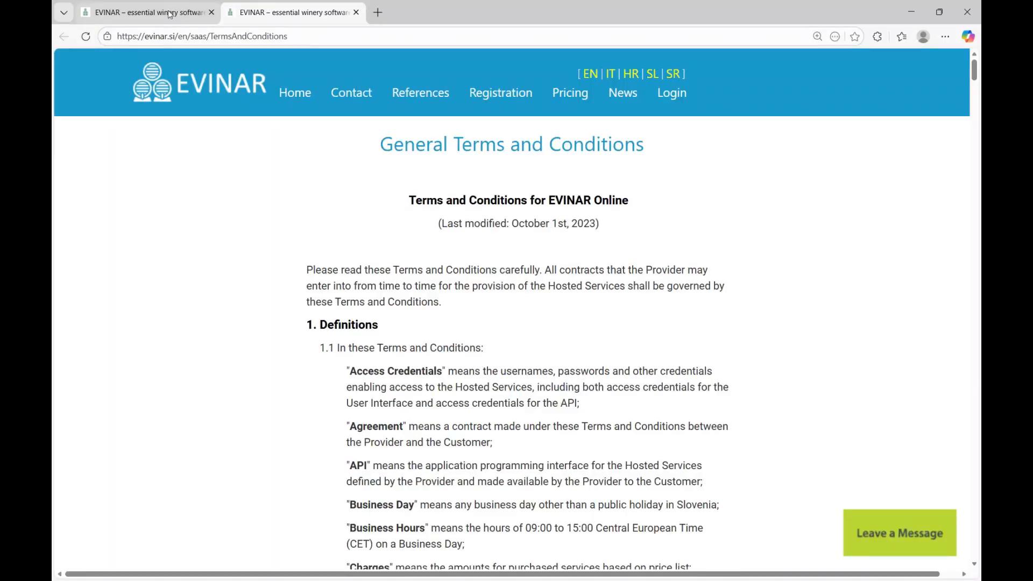
pyautogui.click(171, 13)
pyautogui.click(649, 385)
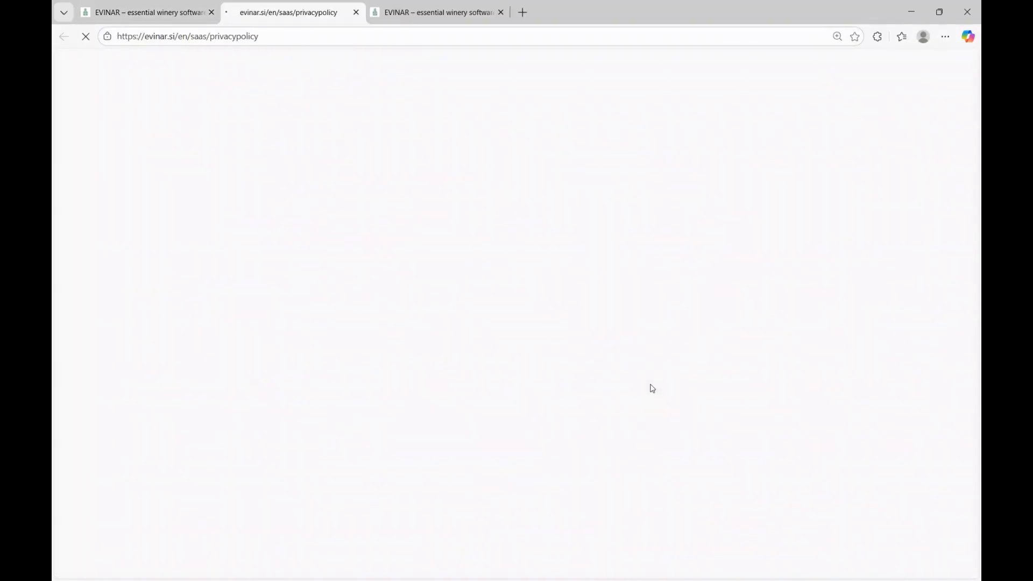
pyautogui.click(175, 15)
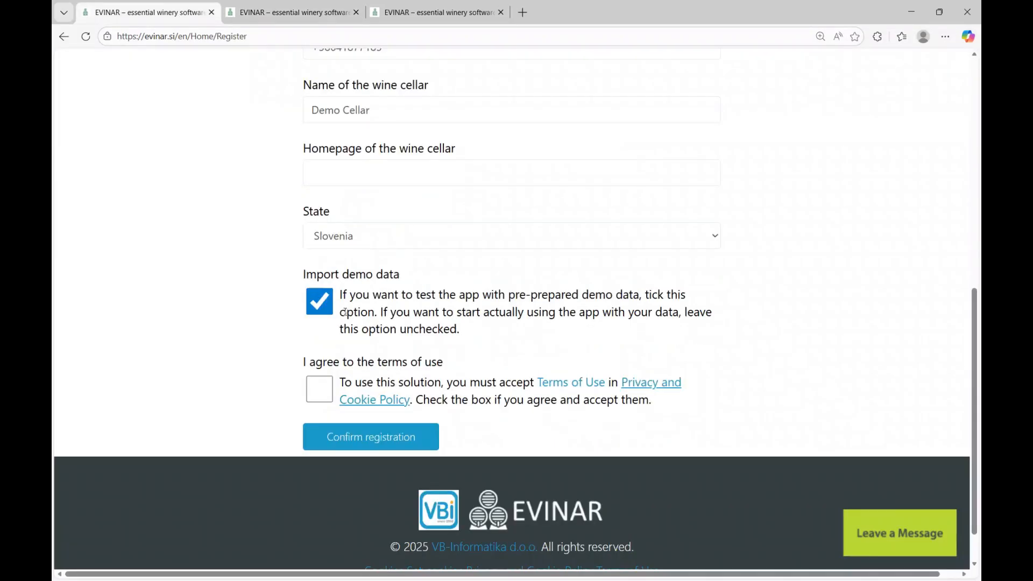
pyautogui.click(325, 388)
pyautogui.click(367, 443)
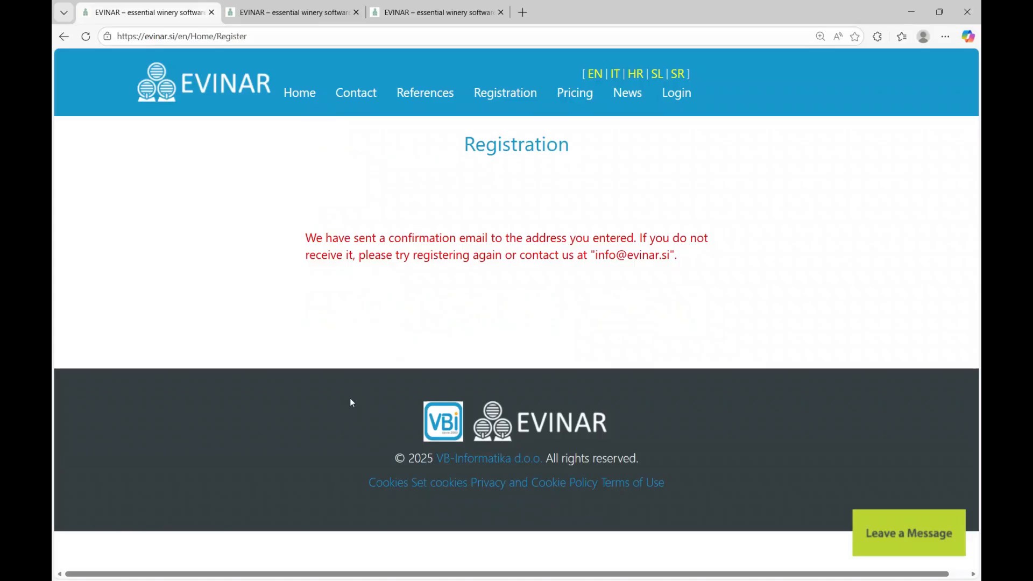
# - Confirm the registration via the e-mail link, then open app.evinar.si from the login-details e-mail
pyautogui.moveTo(306, 237); pyautogui.dragTo(683, 259)
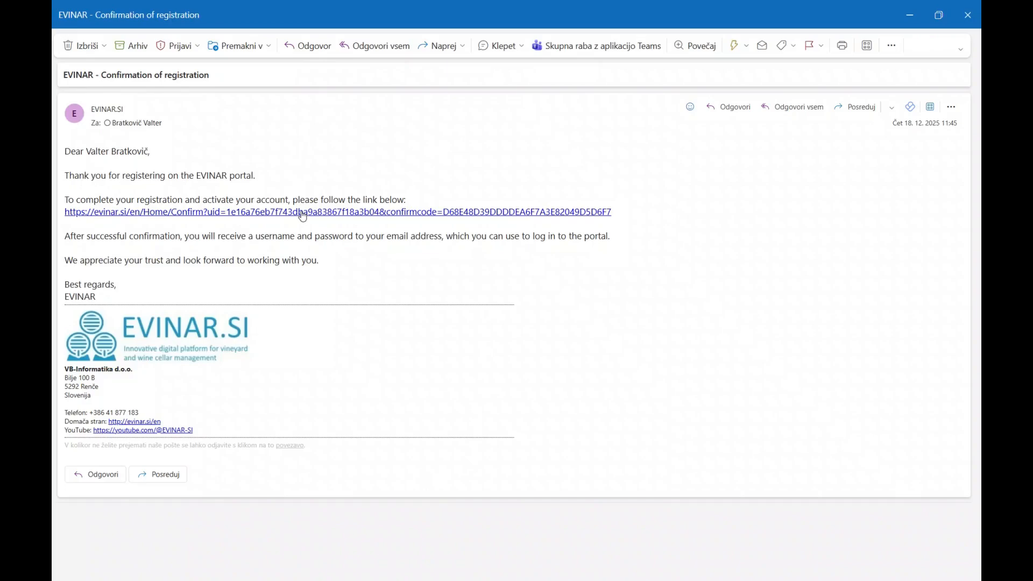
pyautogui.click(303, 213)
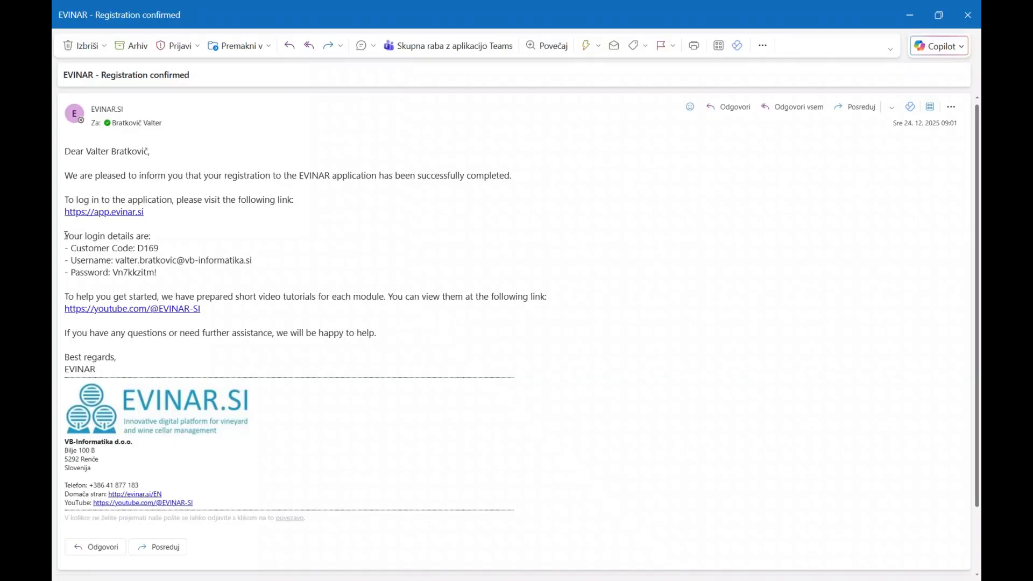
pyautogui.moveTo(65, 235); pyautogui.dragTo(175, 280)
pyautogui.click(173, 263)
# - Log in with the customer code and account credentials, with Remember me enabled
pyautogui.click(118, 213)
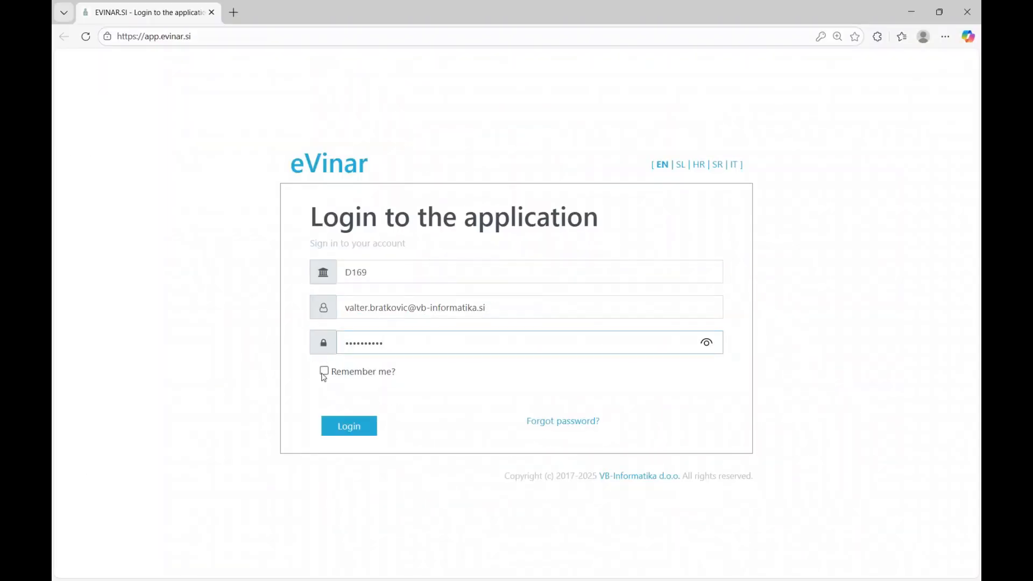
pyautogui.click(323, 372)
pyautogui.click(346, 426)
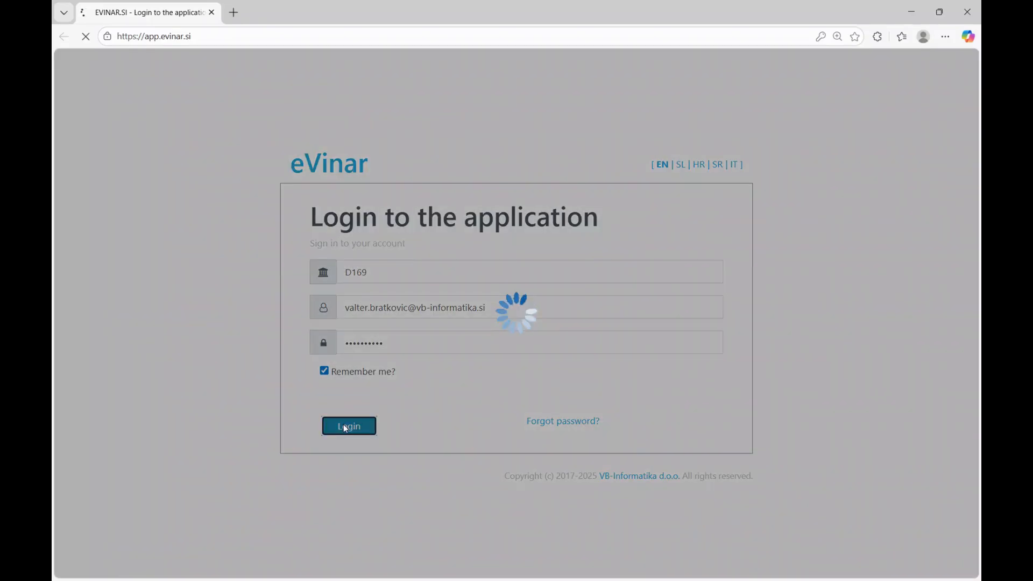
pyautogui.click(406, 208)
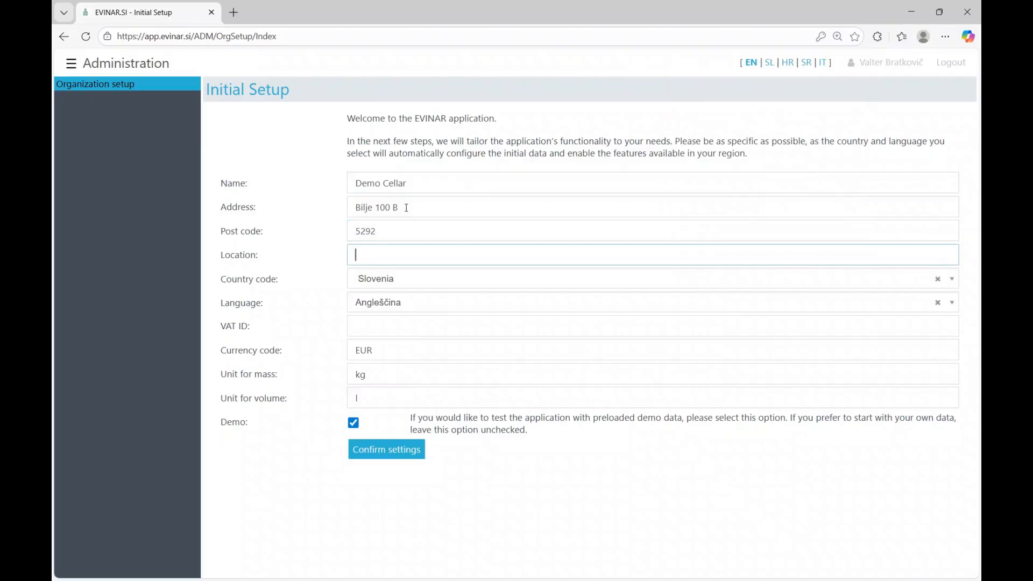
# - Enter the organization's VAT ID on the Initial Setup form and confirm the settings
pyautogui.press('Tab')
pyautogui.press('Tab')
pyautogui.press('Tab')
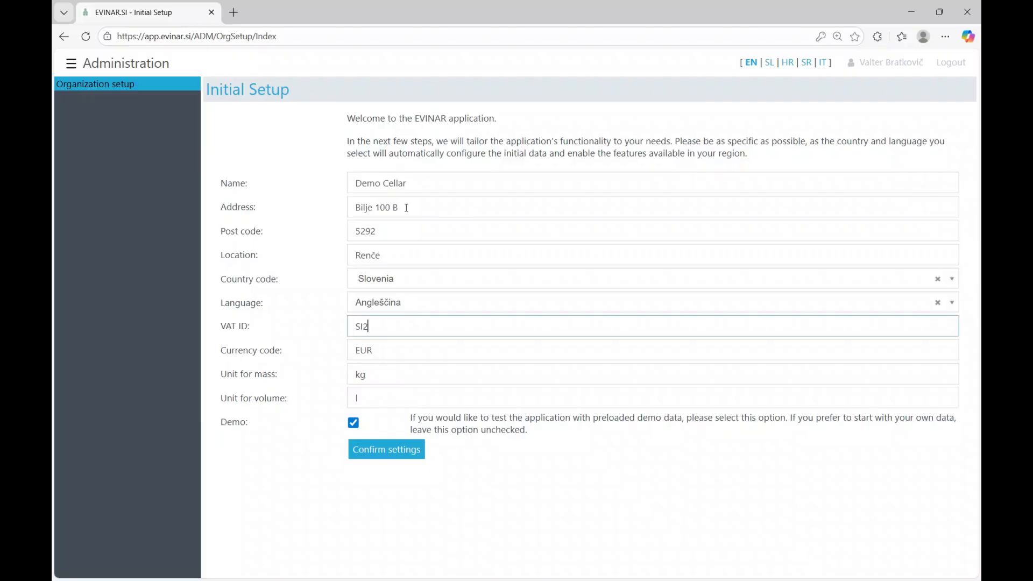
pyautogui.click(391, 455)
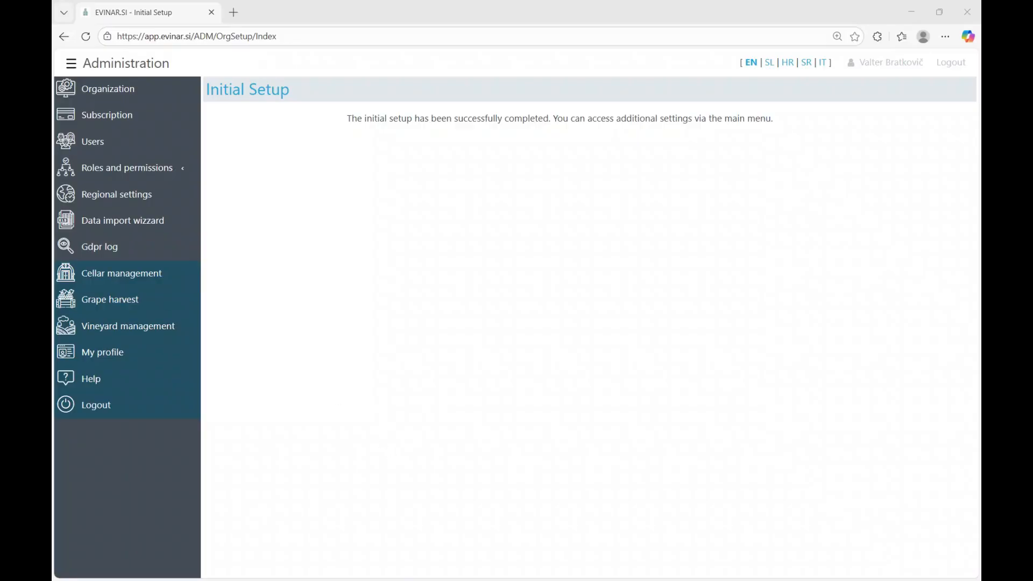
pyautogui.press('F11')
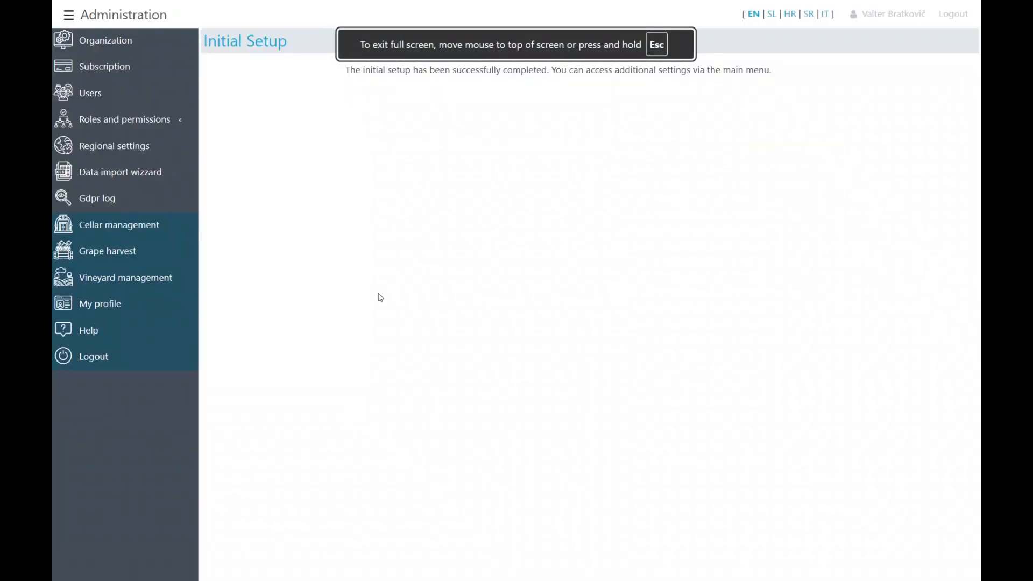
pyautogui.click(98, 43)
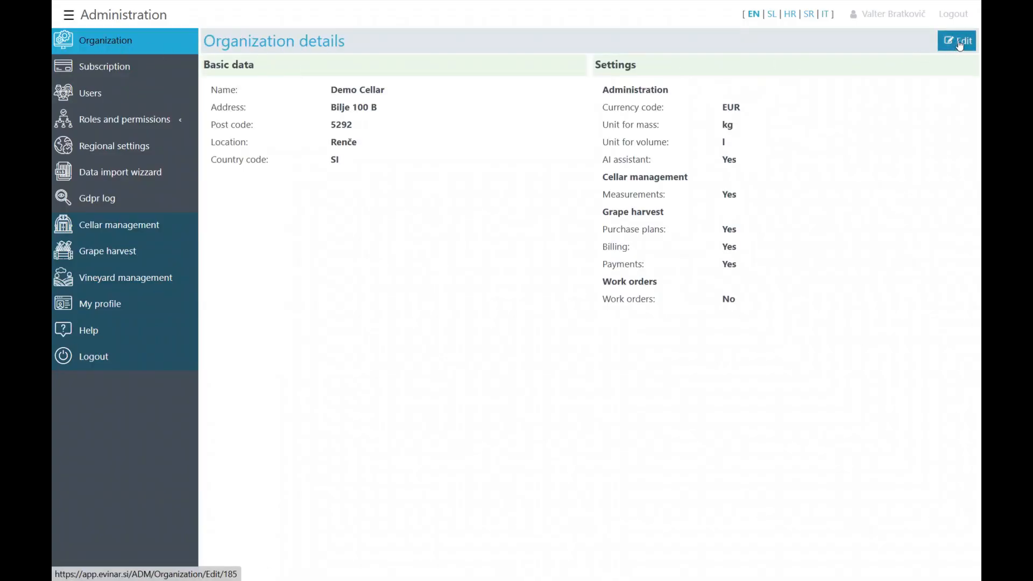
pyautogui.click(960, 44)
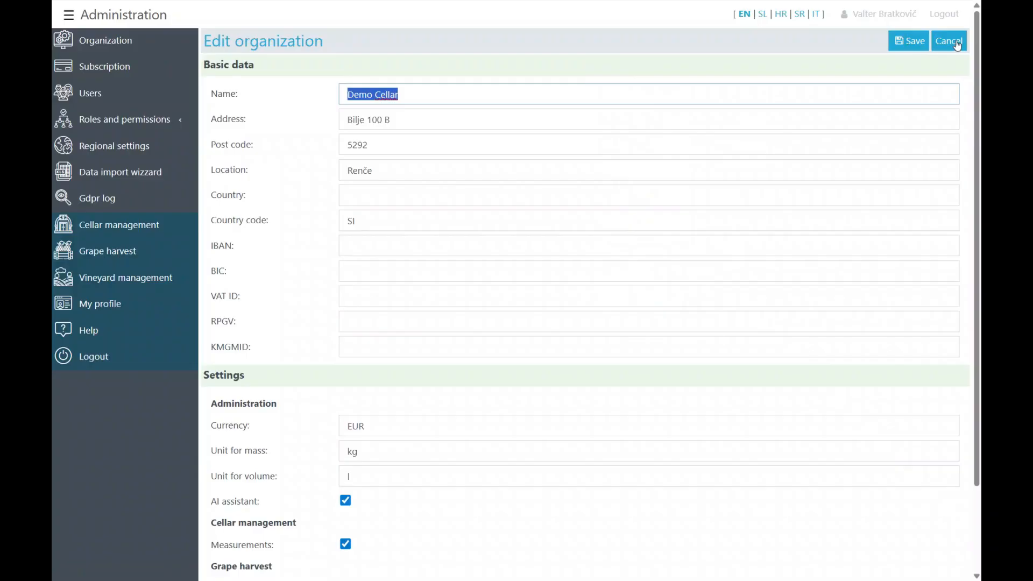
pyautogui.scroll(-2, 345, 199)
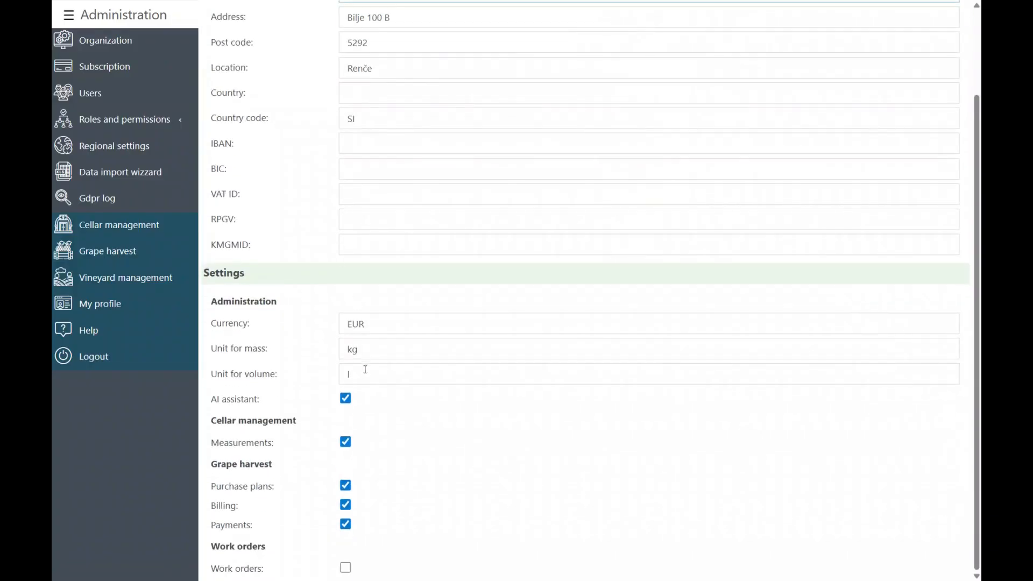
pyautogui.click(345, 567)
pyautogui.click(347, 568)
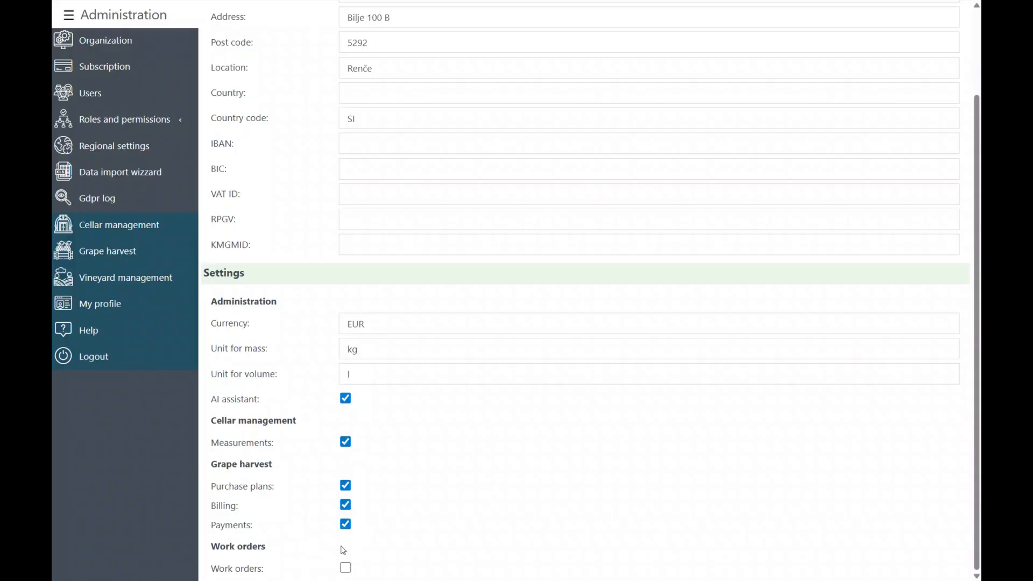
pyautogui.scroll(1, 357, 397)
pyautogui.scroll(1, 365, 374)
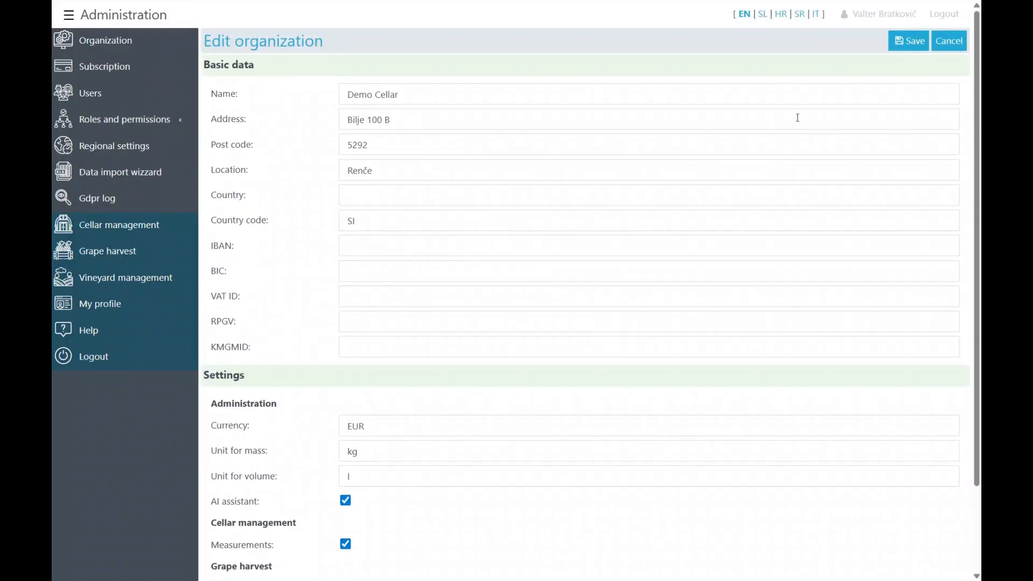
pyautogui.click(914, 41)
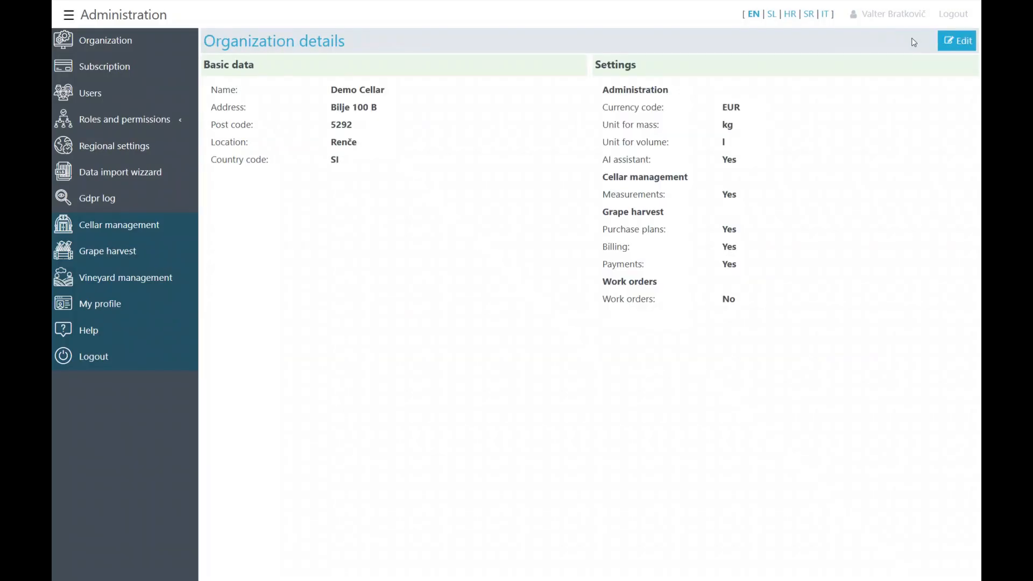
# - Open Cellar management and sort the Activated alarms table by Vessel code
pyautogui.click(115, 228)
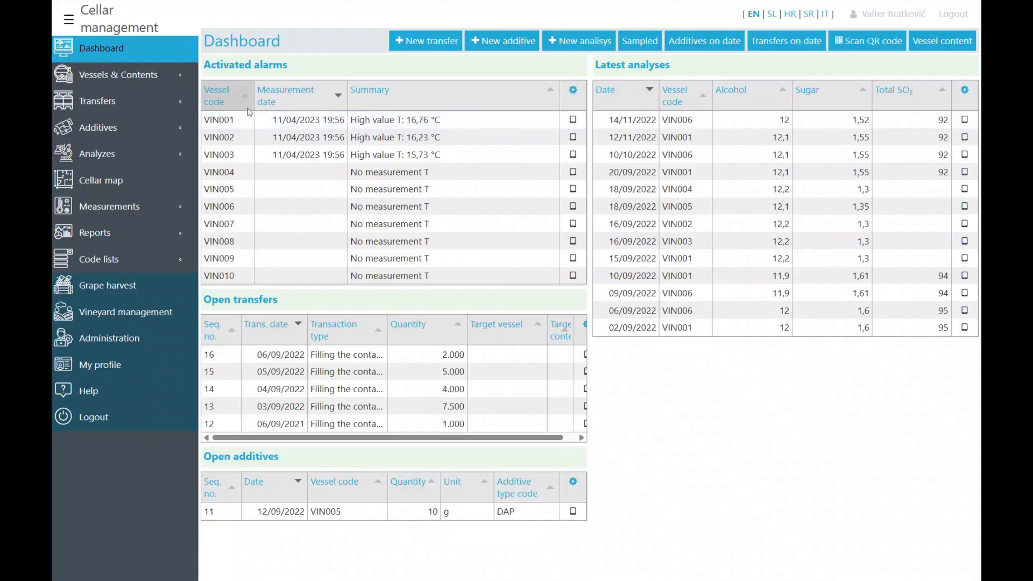
pyautogui.click(226, 102)
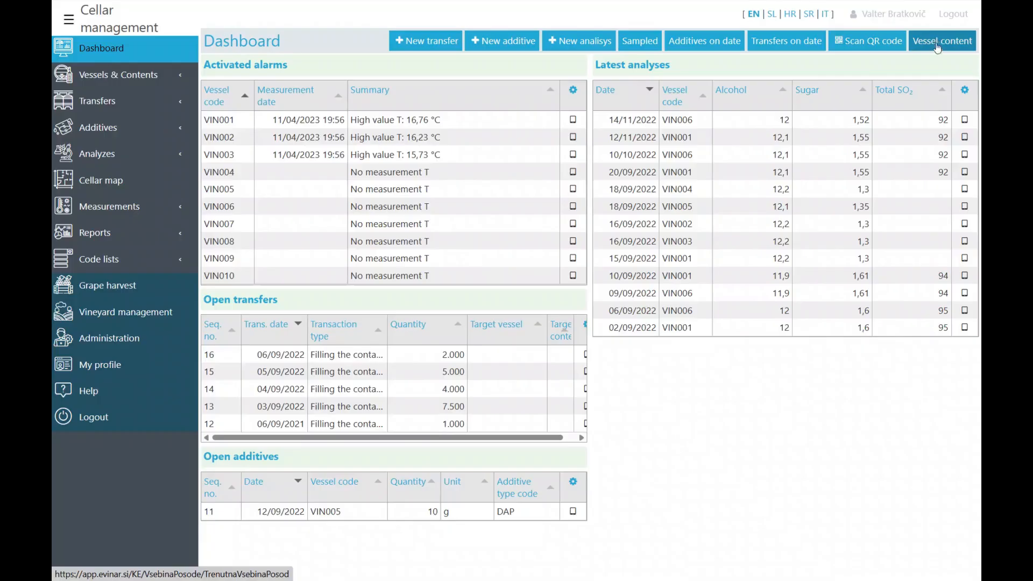
# - Filter vessel contents to vintage 2020 and open VIN001's Chardonnay 2020 details
pyautogui.click(939, 43)
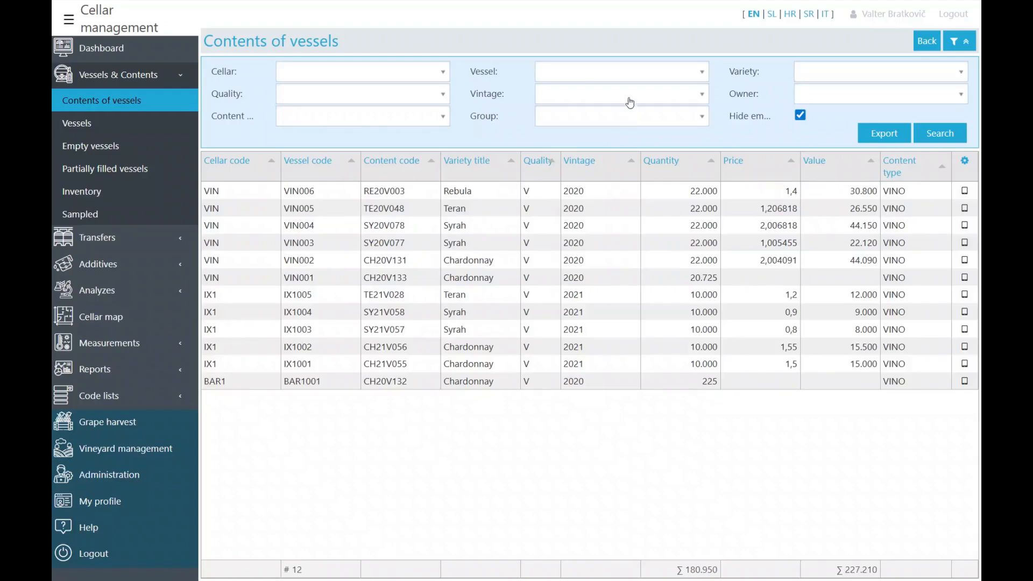
pyautogui.click(630, 98)
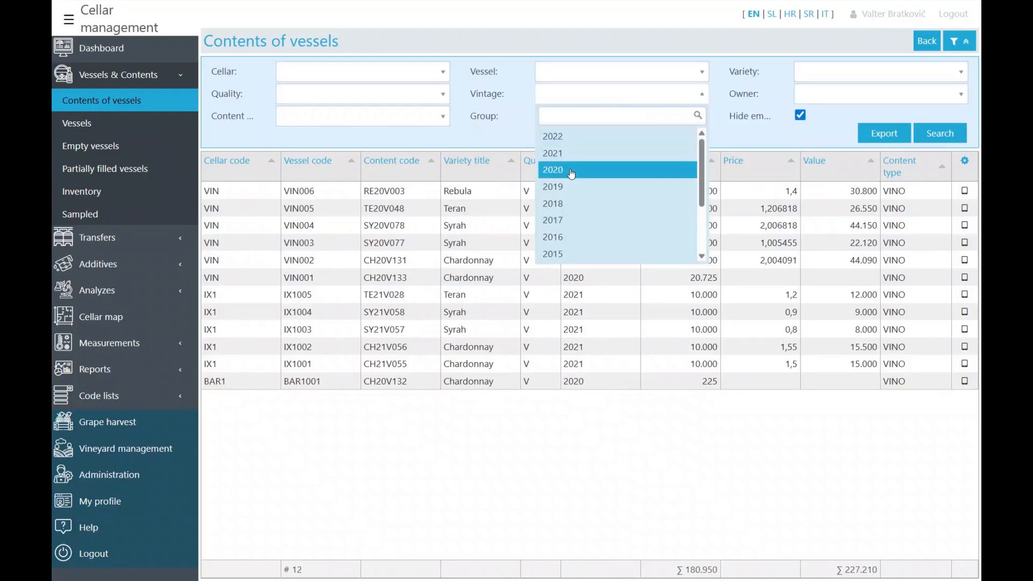
pyautogui.click(573, 170)
pyautogui.click(943, 134)
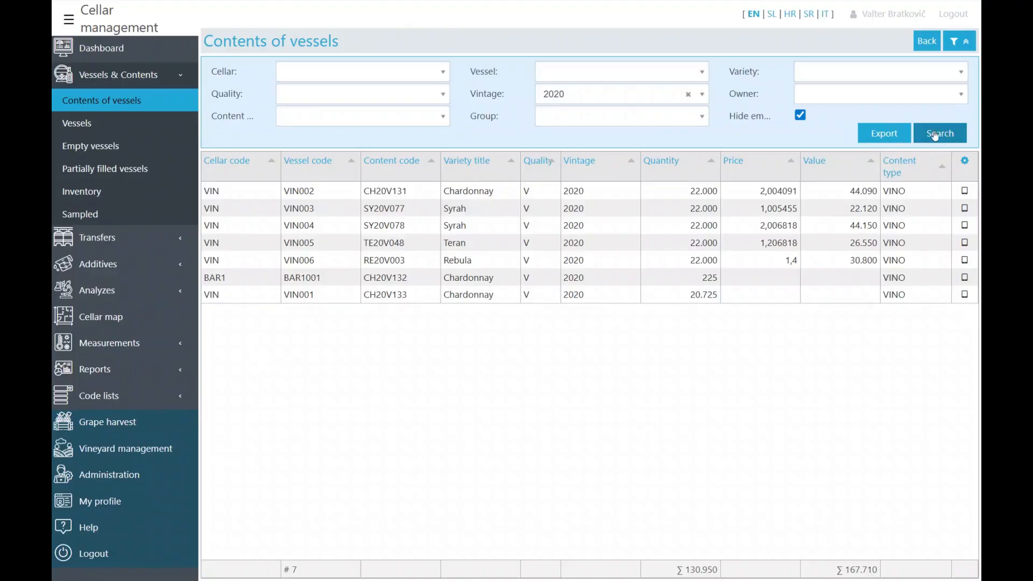
pyautogui.click(302, 295)
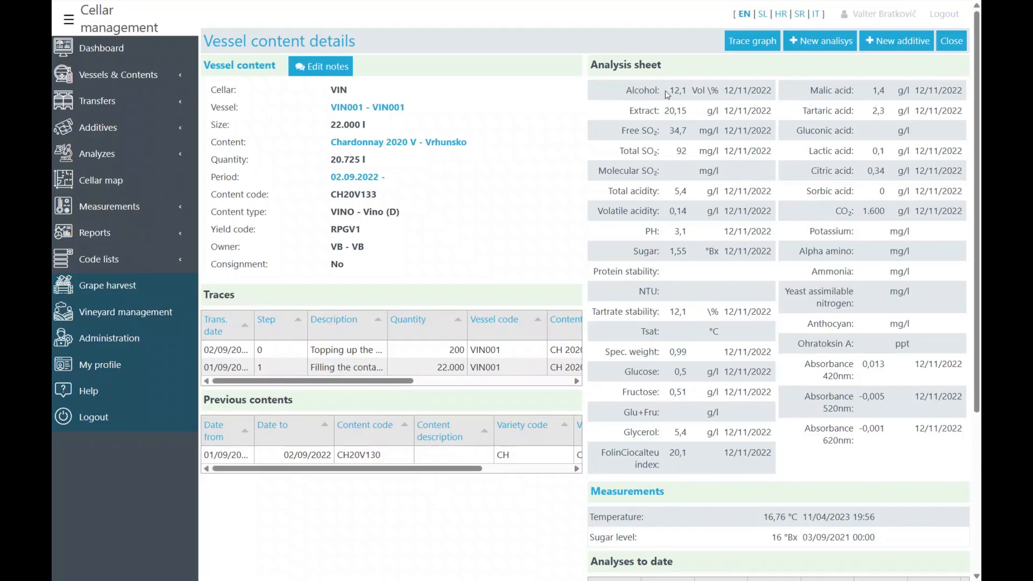
# - Widen the Traces date and description columns so full dates and descriptions show
pyautogui.scroll(-3, 658, 177)
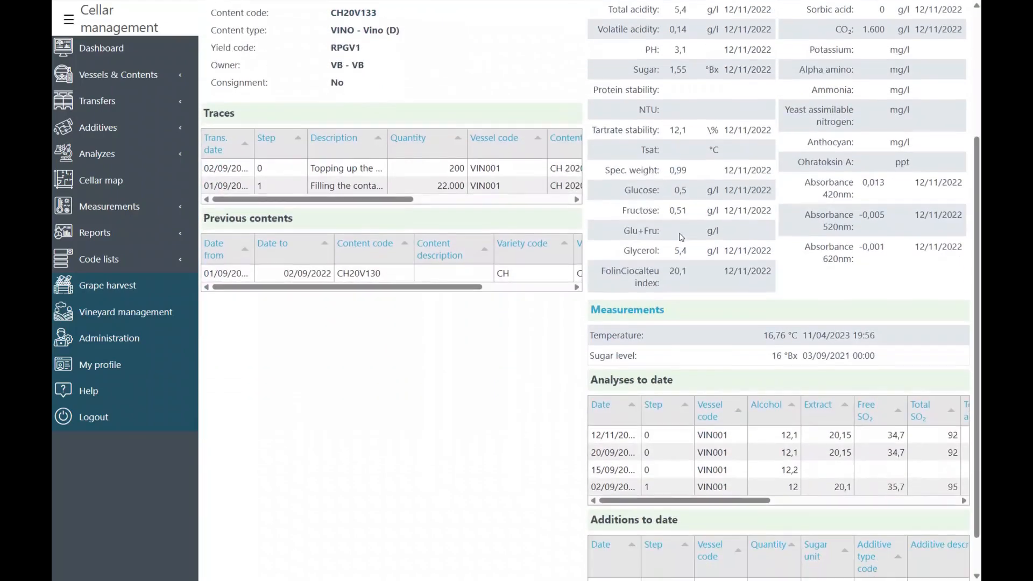
pyautogui.scroll(-1, 662, 258)
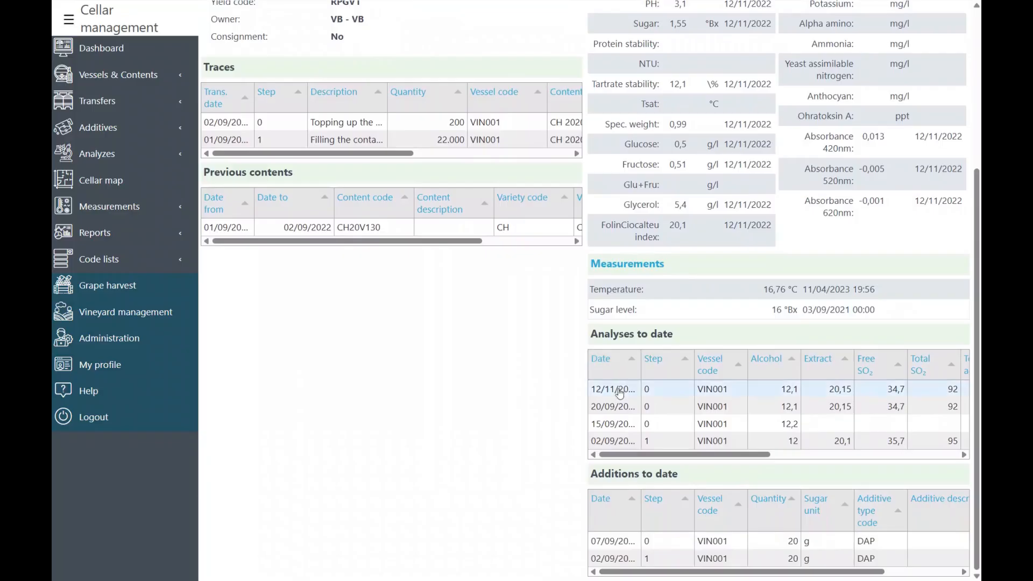
pyautogui.moveTo(632, 457)
pyautogui.mouseDown()
pyautogui.moveTo(805, 461)
pyautogui.moveTo(631, 460)
pyautogui.mouseUp()
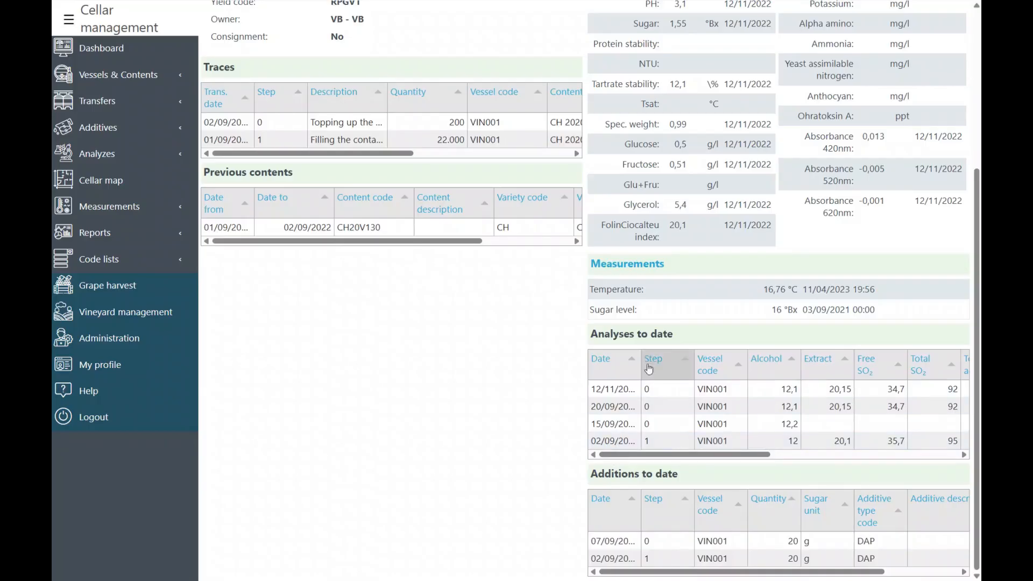
pyautogui.scroll(4, 659, 357)
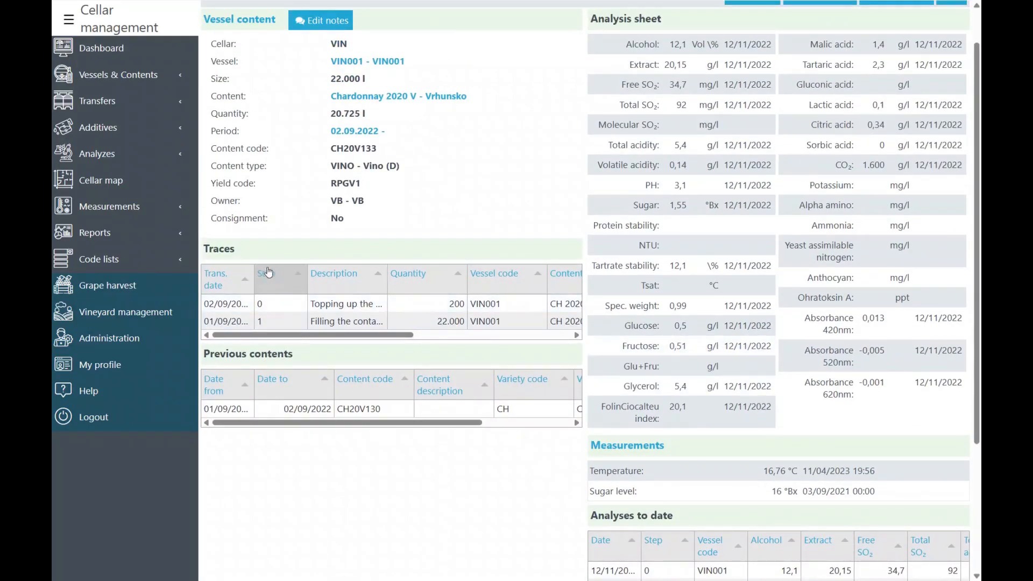
pyautogui.moveTo(255, 269); pyautogui.dragTo(267, 269)
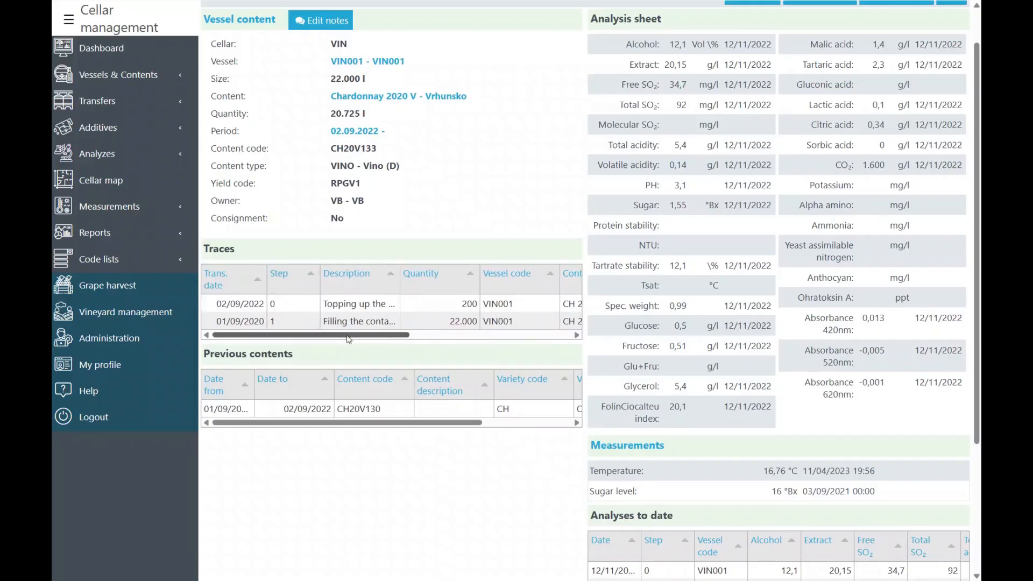
pyautogui.moveTo(347, 334); pyautogui.dragTo(363, 335)
pyautogui.moveTo(368, 277); pyautogui.dragTo(418, 276)
# - Scroll through the VIN001 details and bring up the vessel's trace graph
pyautogui.scroll(-3, 660, 327)
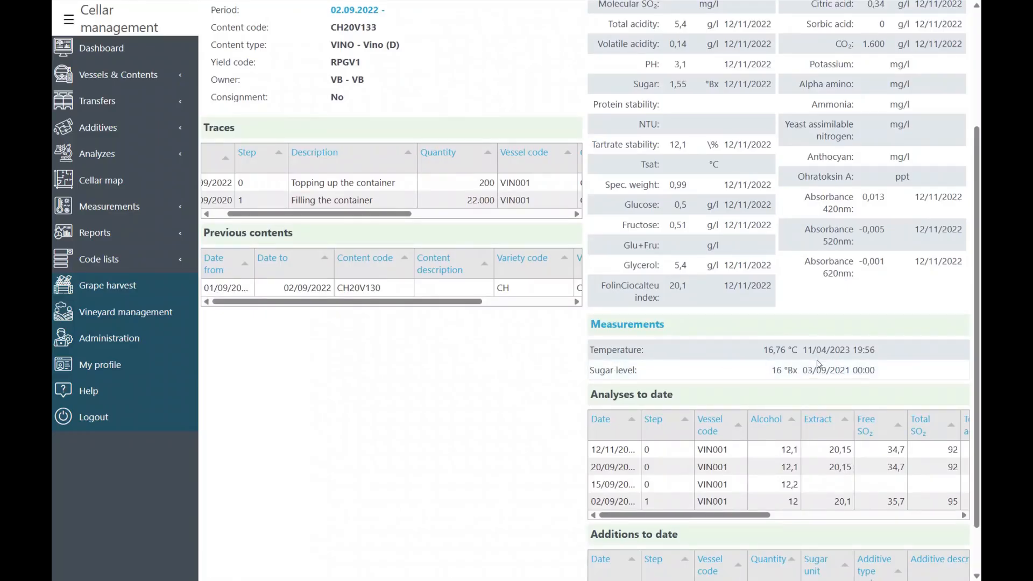
pyautogui.scroll(-1, 818, 364)
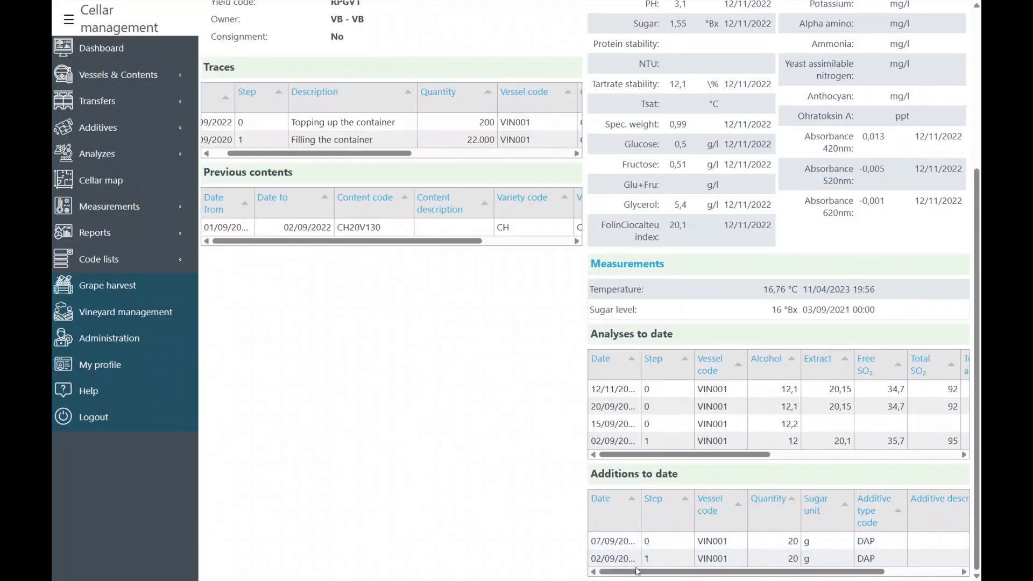
pyautogui.moveTo(638, 571)
pyautogui.mouseDown()
pyautogui.moveTo(670, 573)
pyautogui.moveTo(638, 571)
pyautogui.mouseUp()
pyautogui.scroll(4, 660, 371)
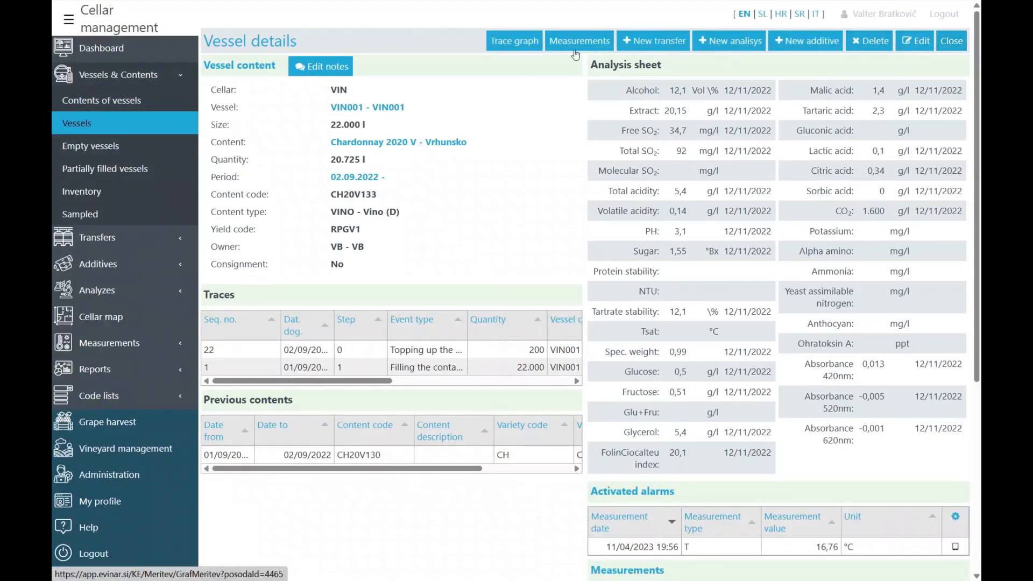
pyautogui.click(516, 41)
# - Enable Show additives and Show analyzes and refresh the trace graph
pyautogui.click(361, 71)
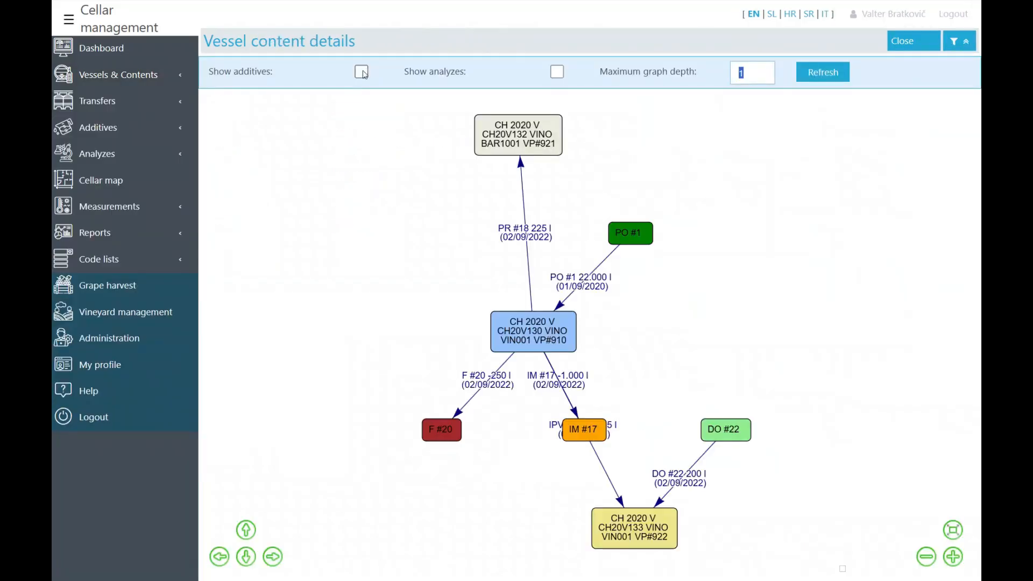
pyautogui.click(556, 72)
pyautogui.click(834, 76)
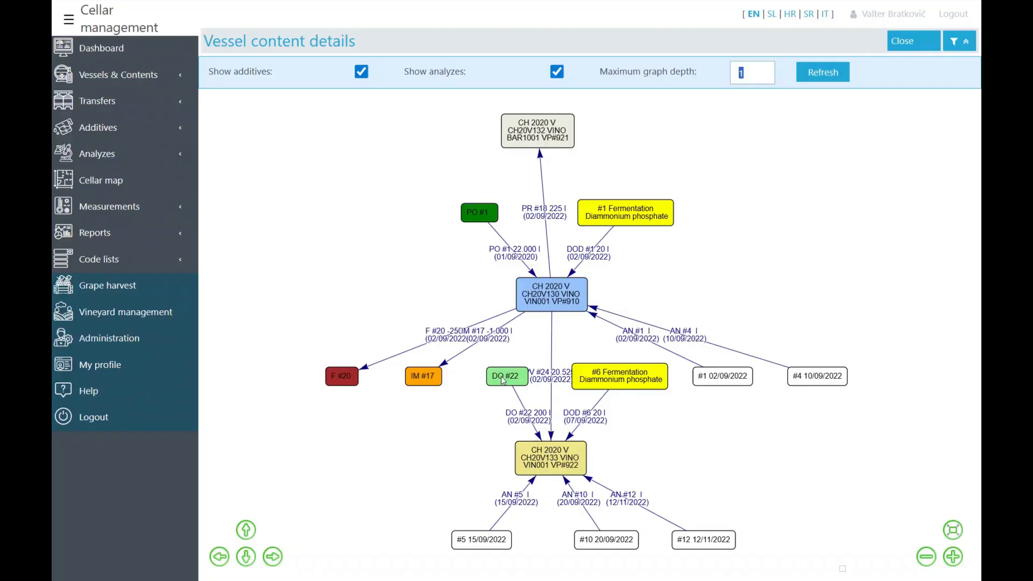
# - Inspect nodes PO #1, DO #22, F #20, IM #17, the #6 Fermentation additive and 02/09/2022 analysis
pyautogui.click(480, 216)
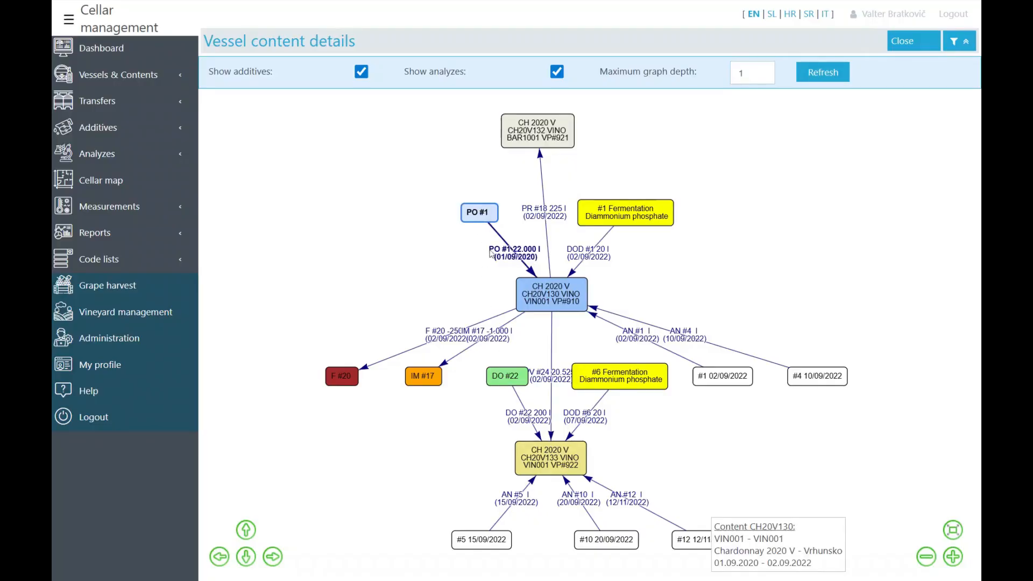
pyautogui.click(510, 379)
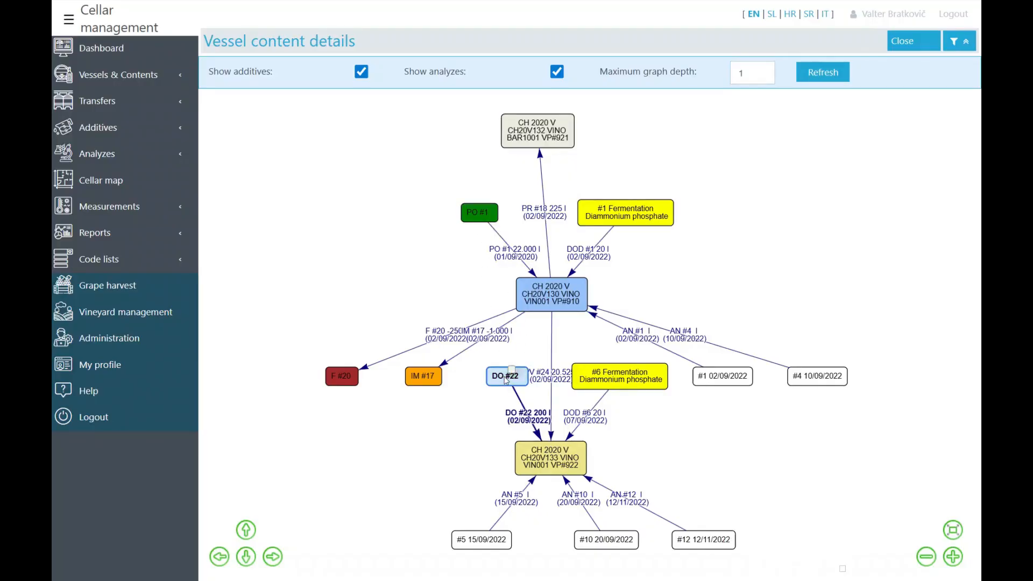
pyautogui.click(347, 381)
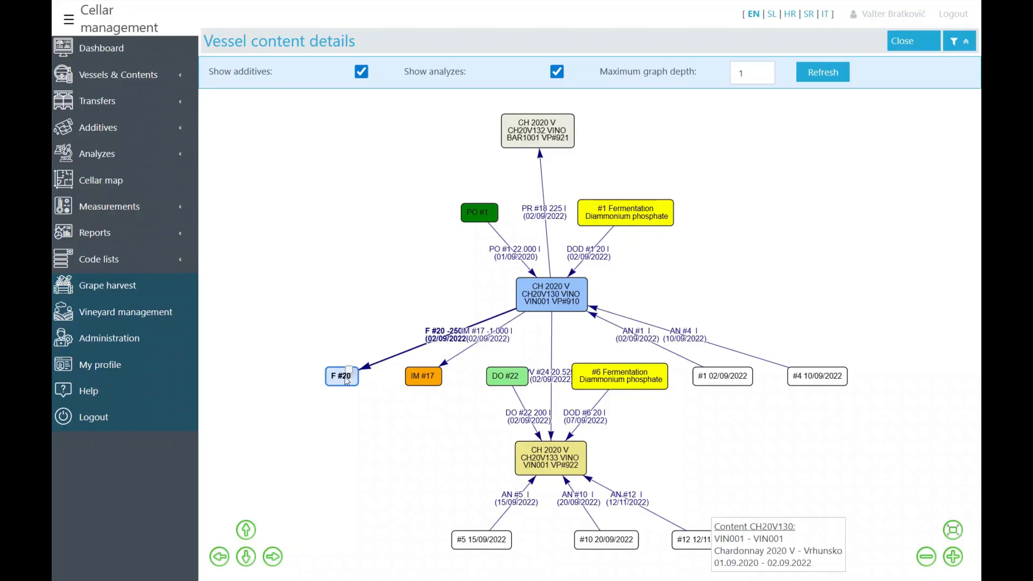
pyautogui.click(420, 381)
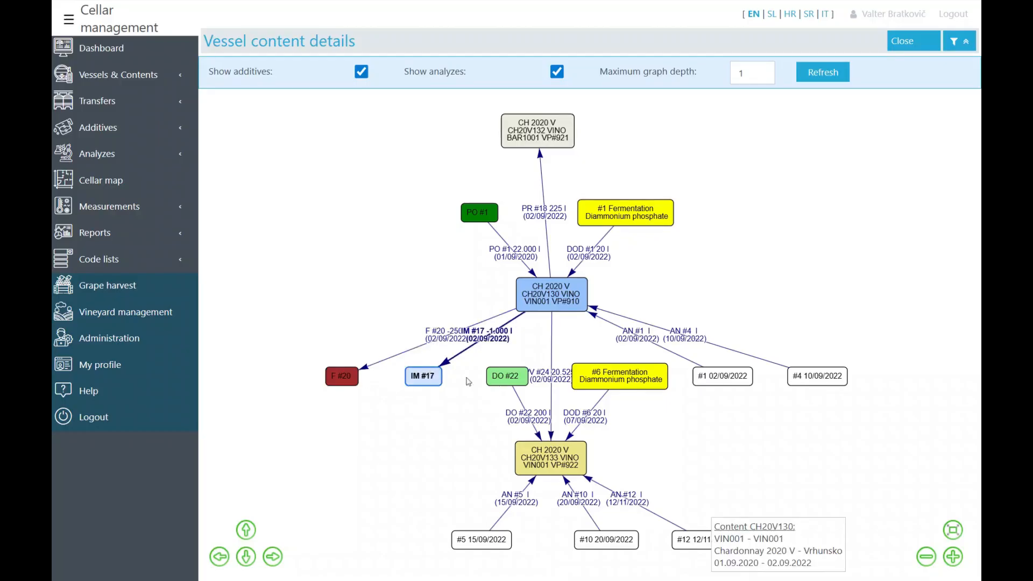
pyautogui.click(599, 391)
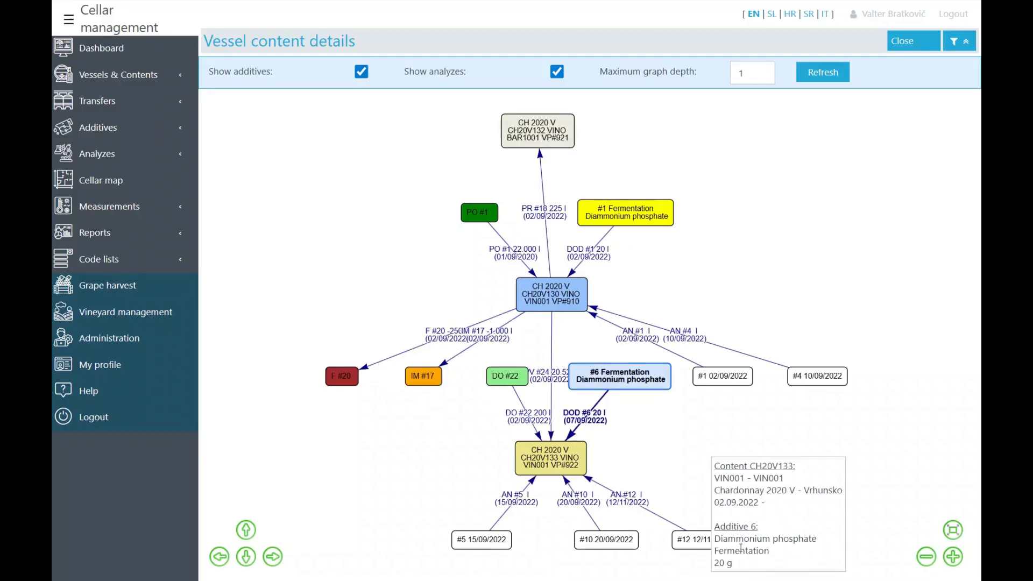
pyautogui.click(731, 379)
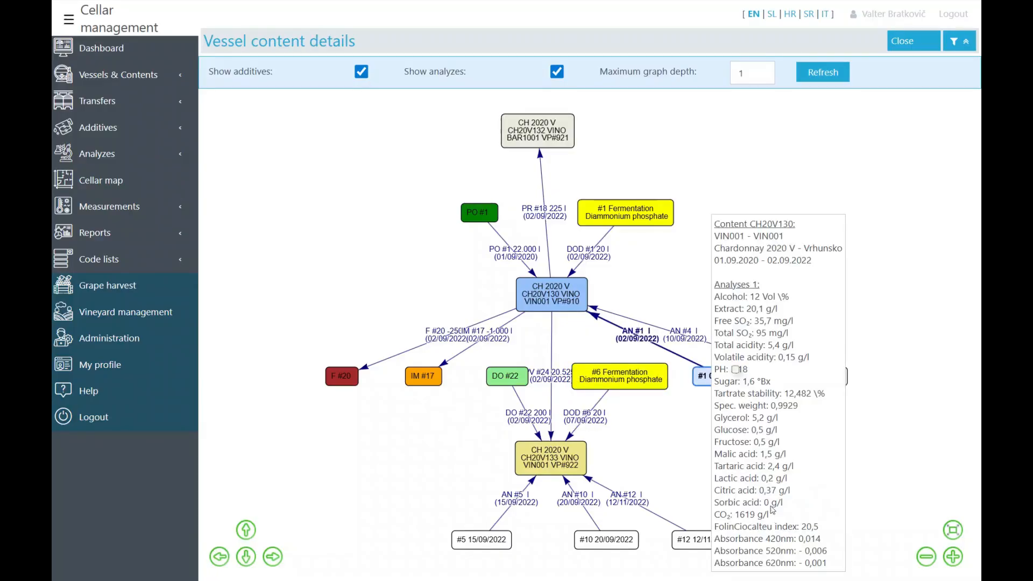
pyautogui.click(690, 270)
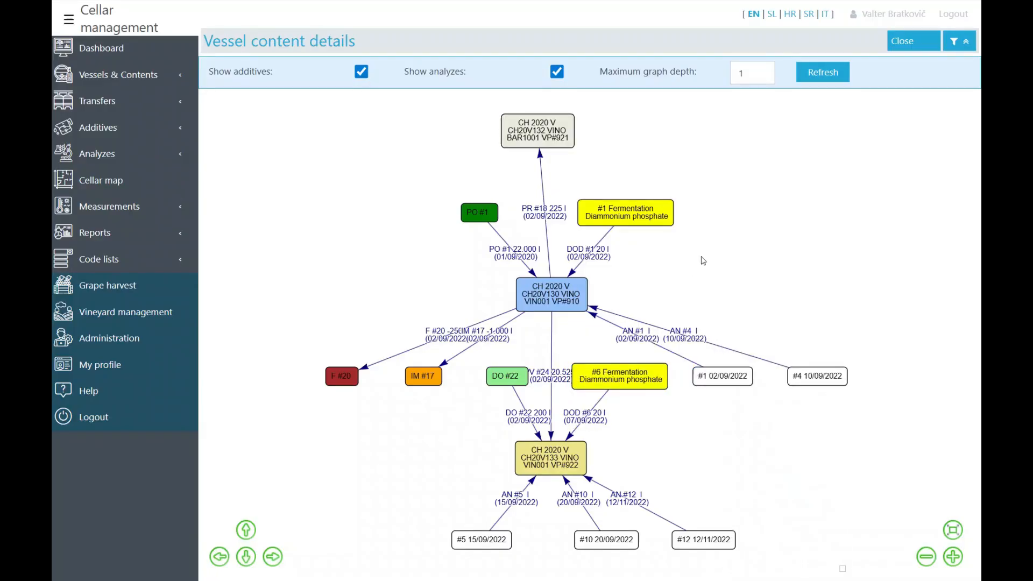
# - Open previous content CH20V130 and widen the Further transfers event column to show full descriptions
pyautogui.click(902, 42)
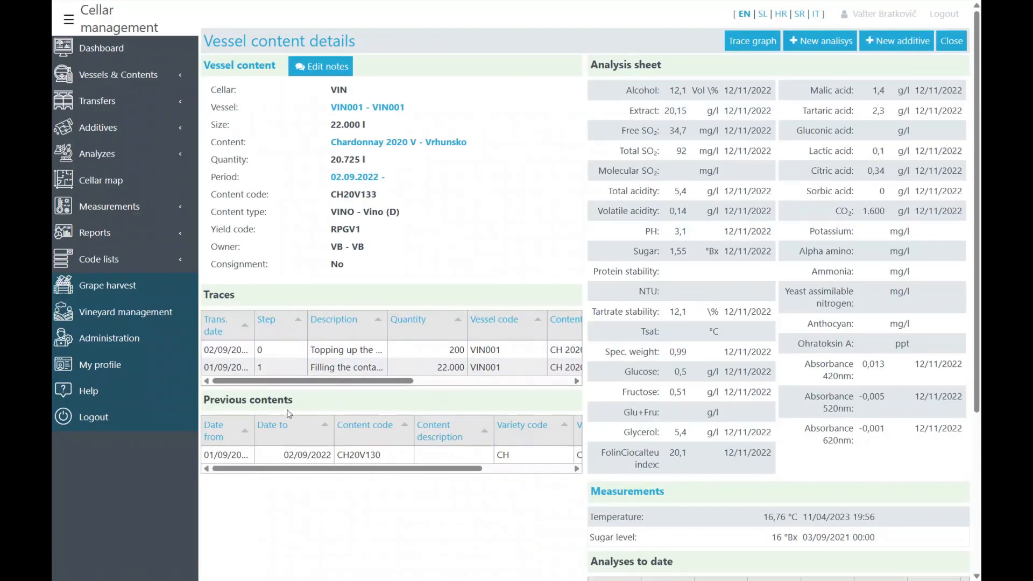
pyautogui.click(239, 458)
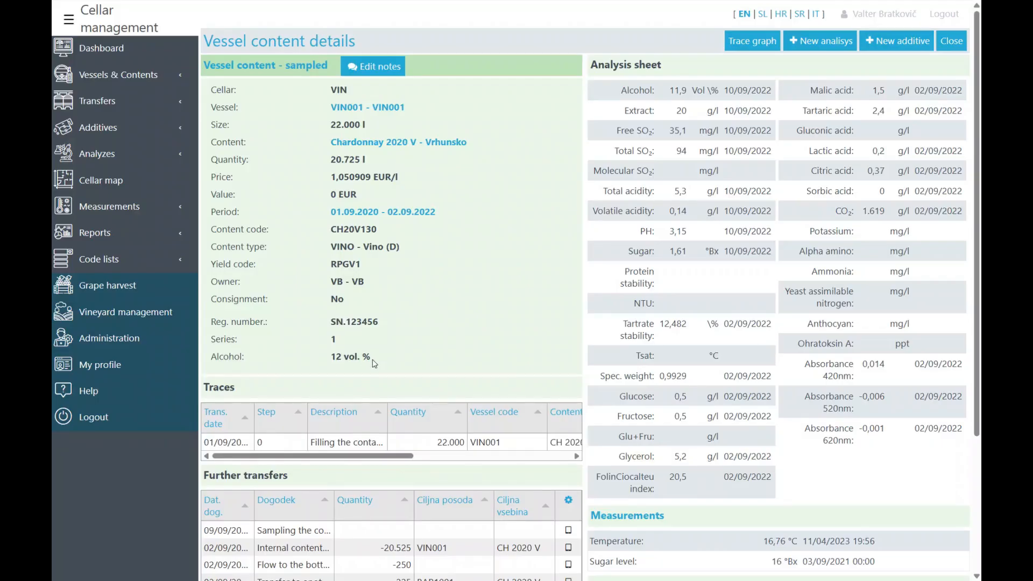
pyautogui.scroll(-3, 368, 356)
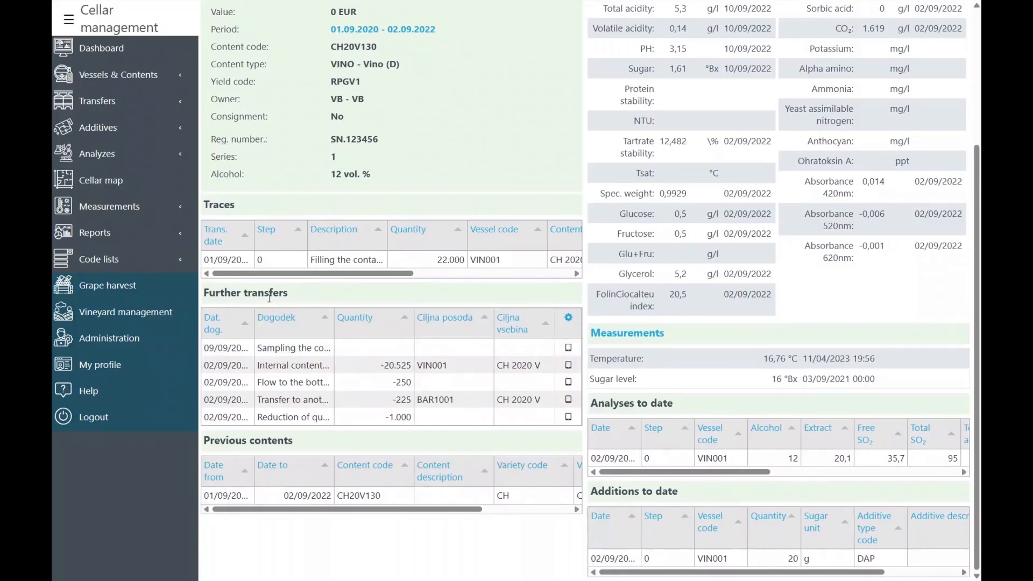
pyautogui.moveTo(333, 322); pyautogui.dragTo(407, 327)
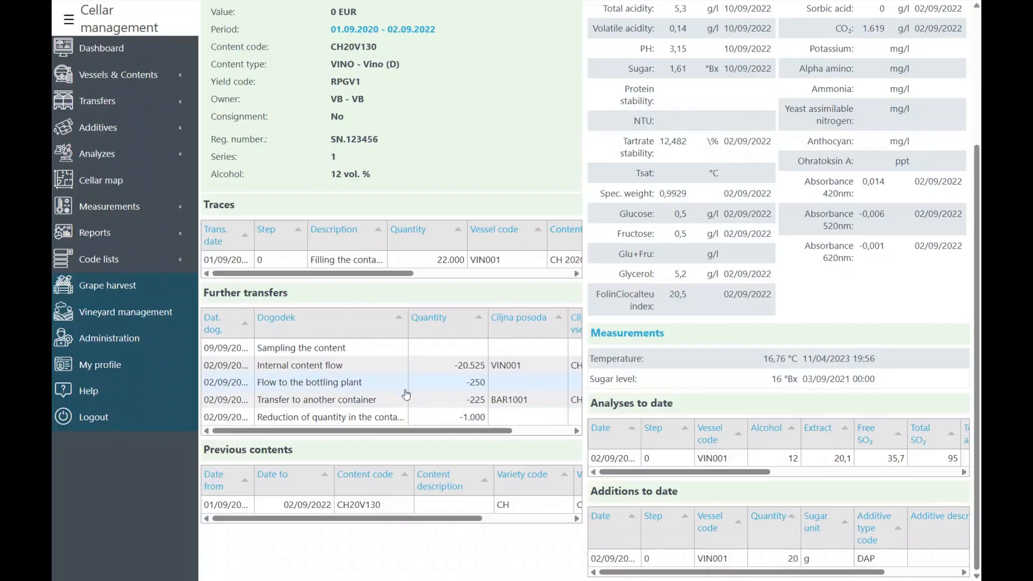
pyautogui.moveTo(400, 430); pyautogui.dragTo(423, 438)
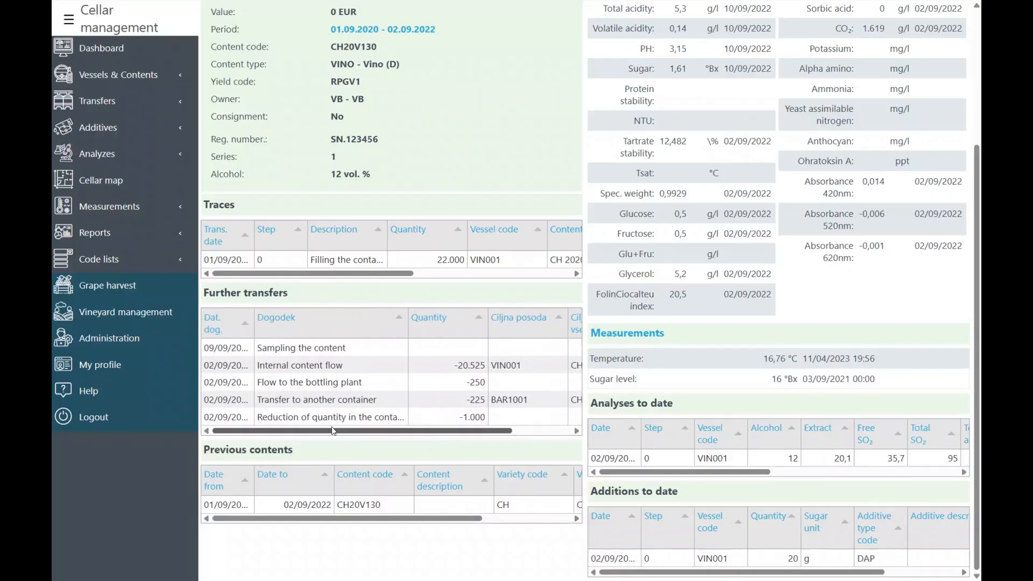
pyautogui.moveTo(402, 324); pyautogui.dragTo(370, 324)
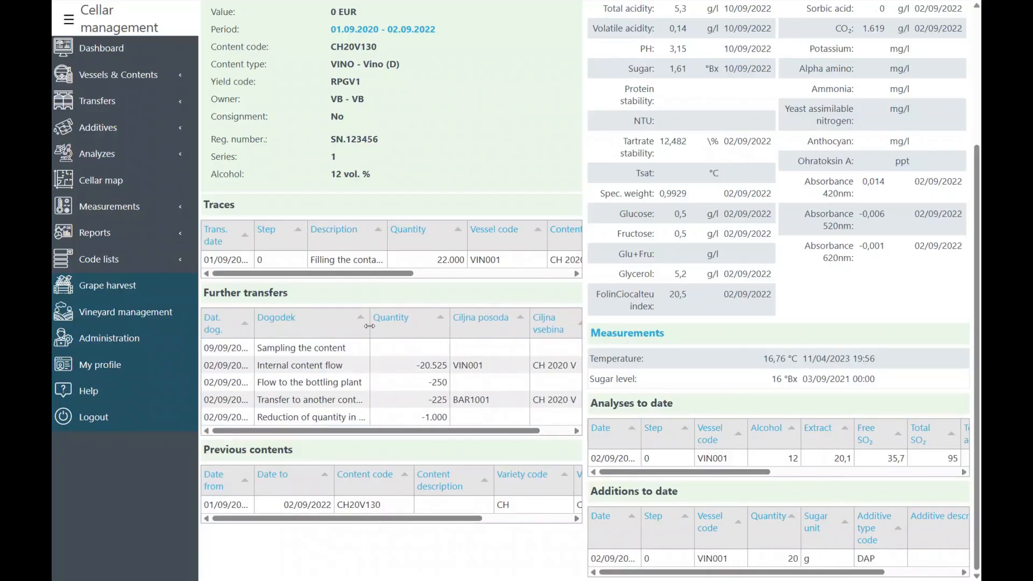
pyautogui.scroll(3, 451, 322)
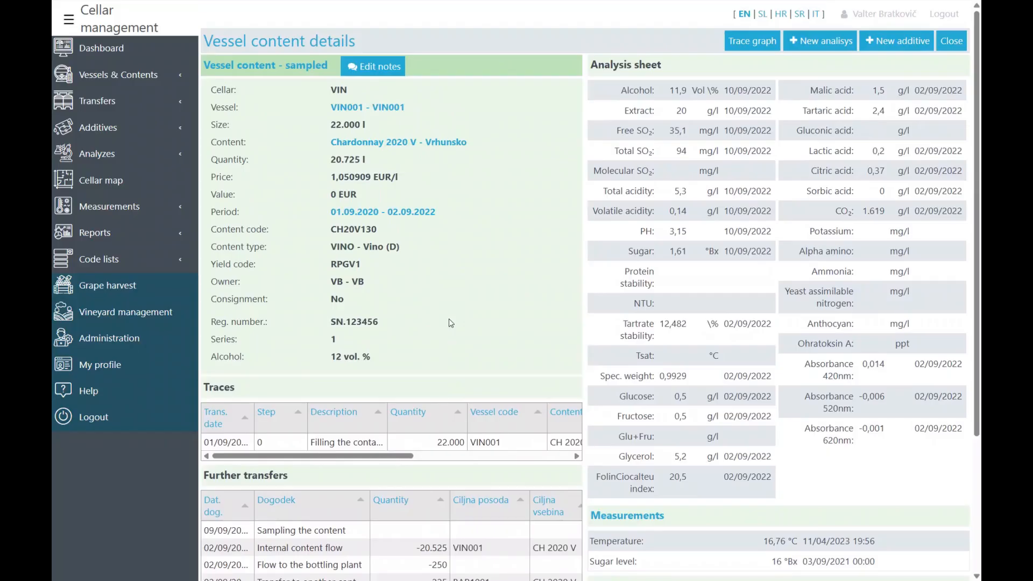
# - Browse the vessel contents, empty, partially filled and sampled vessel lists
pyautogui.click(155, 78)
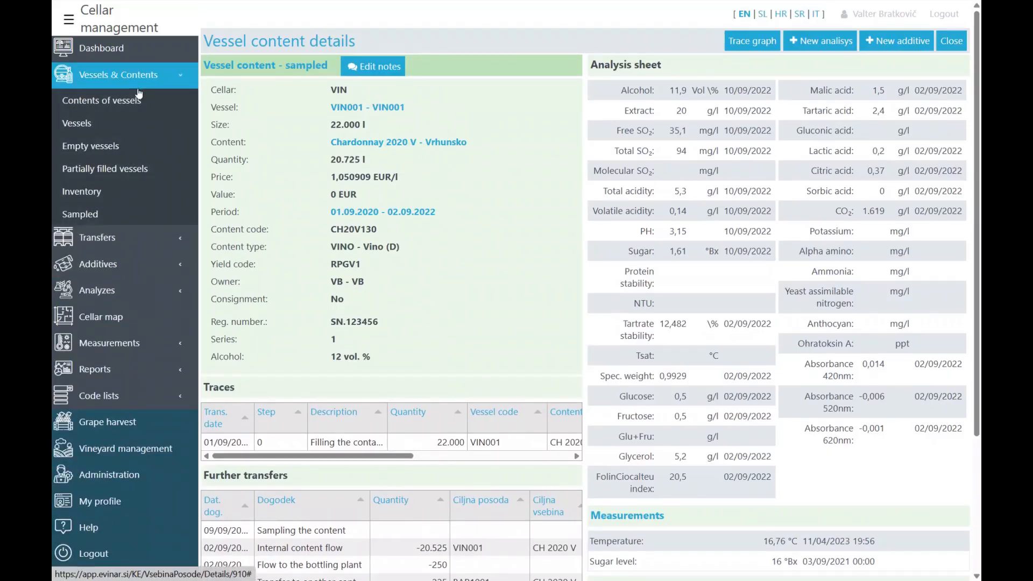
pyautogui.click(113, 101)
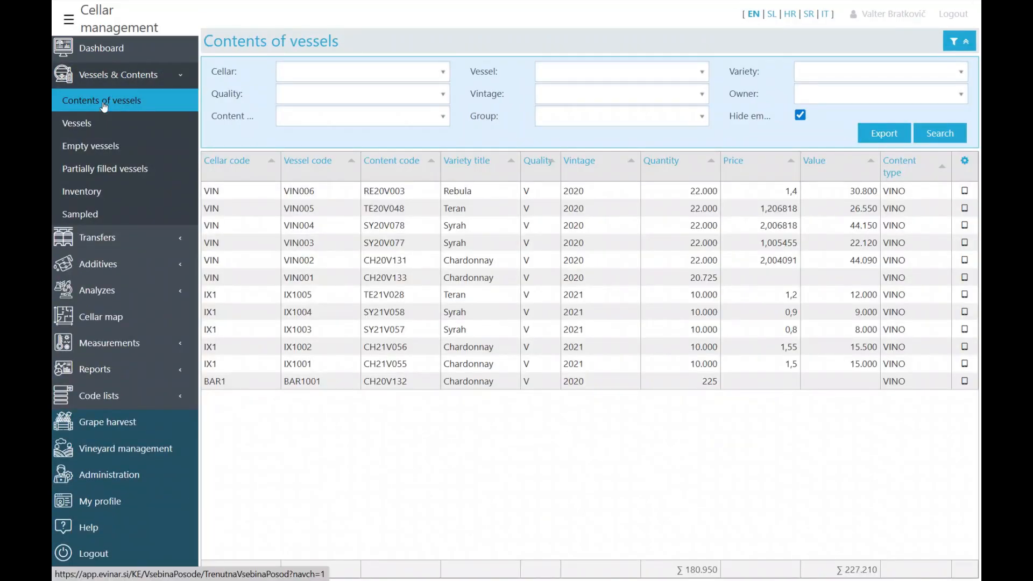
pyautogui.click(120, 145)
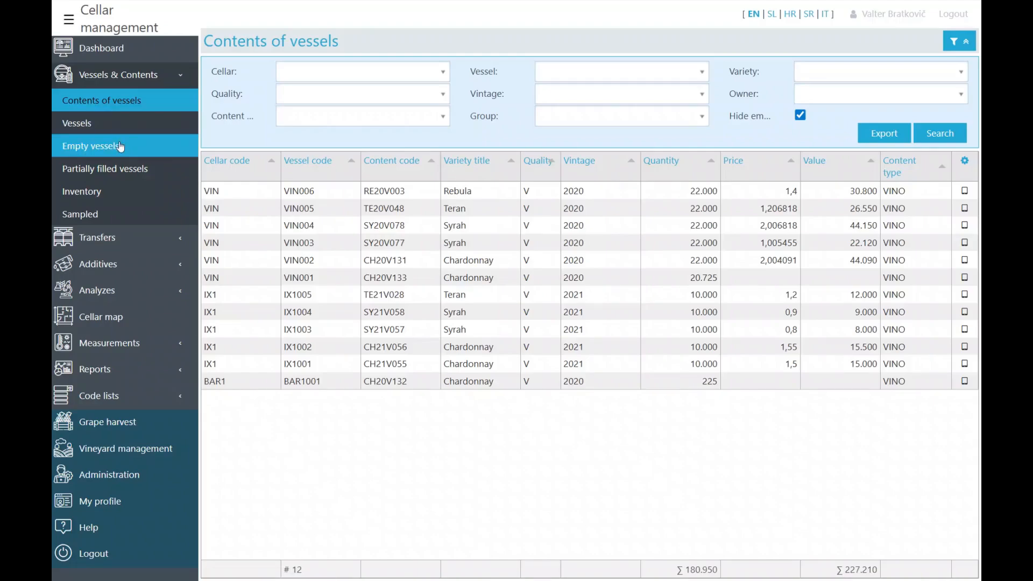
pyautogui.click(114, 169)
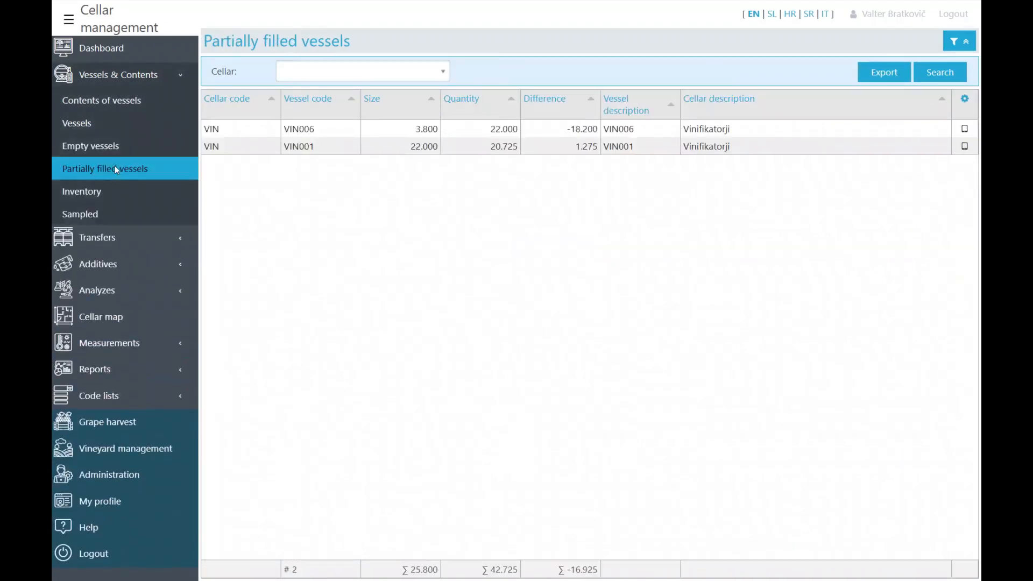
pyautogui.click(86, 213)
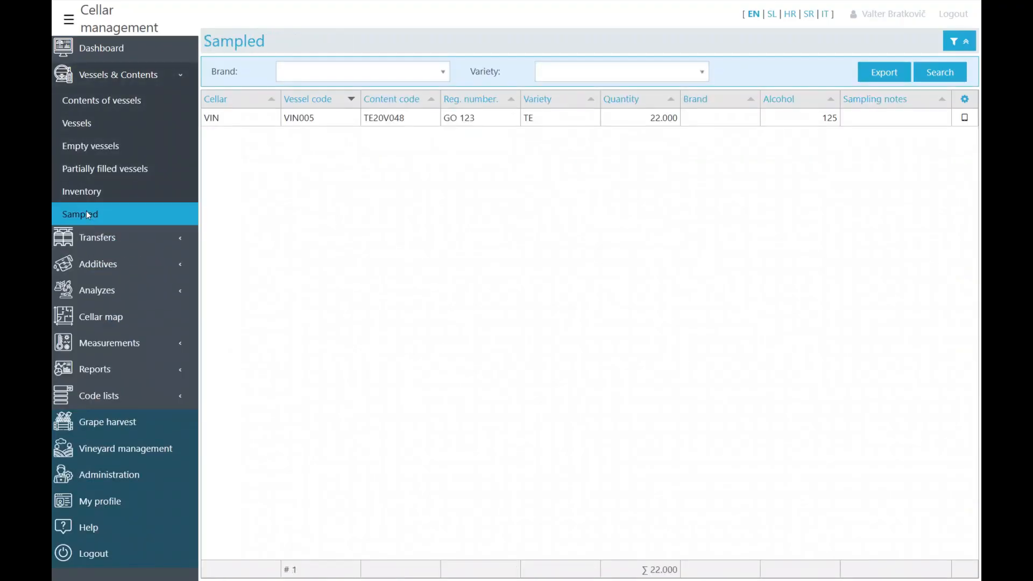
# - Run the cellar inventory for the date 01/09/2022
pyautogui.click(89, 197)
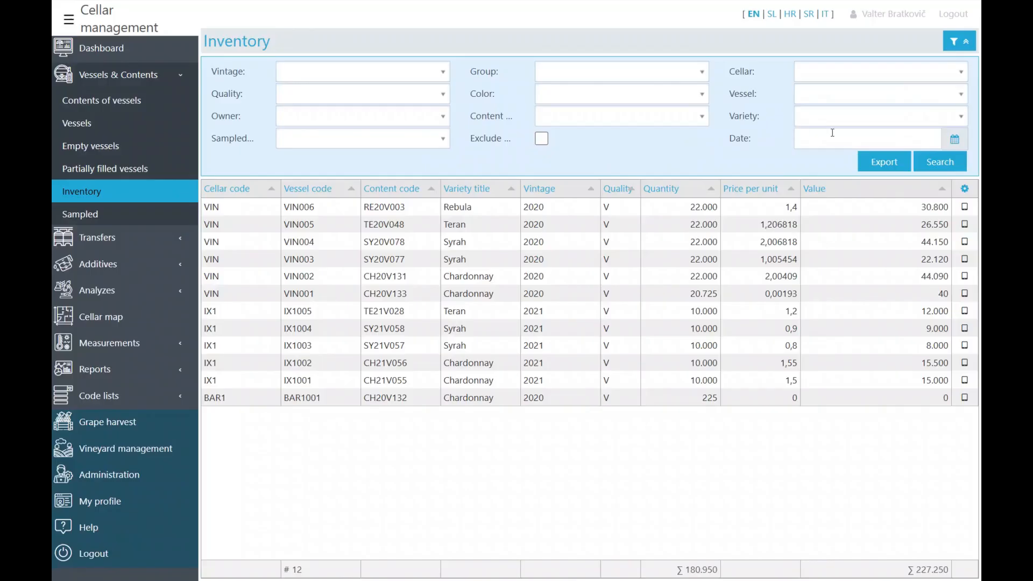
pyautogui.click(832, 132)
pyautogui.write('01/09/2022')
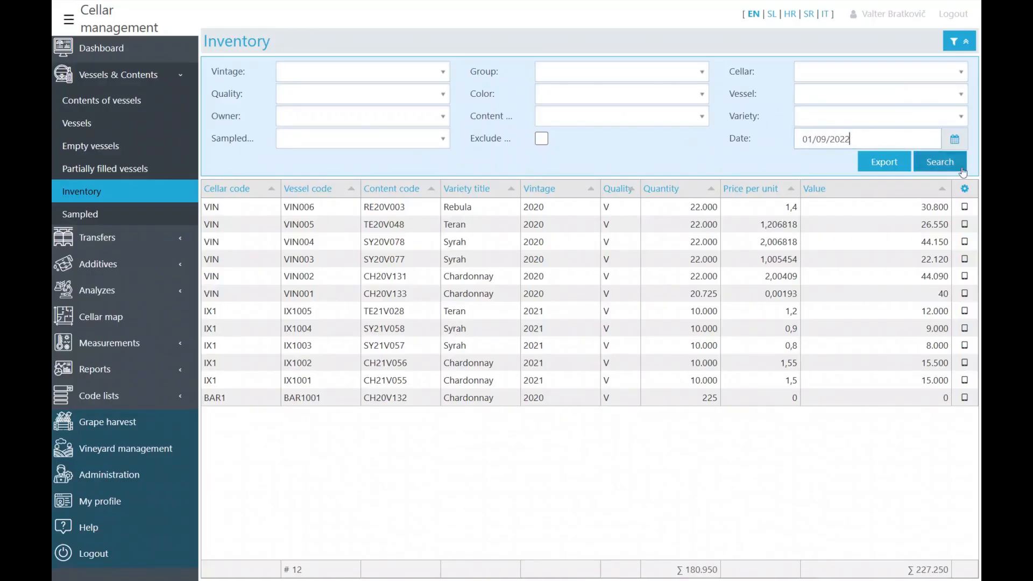
pyautogui.click(949, 164)
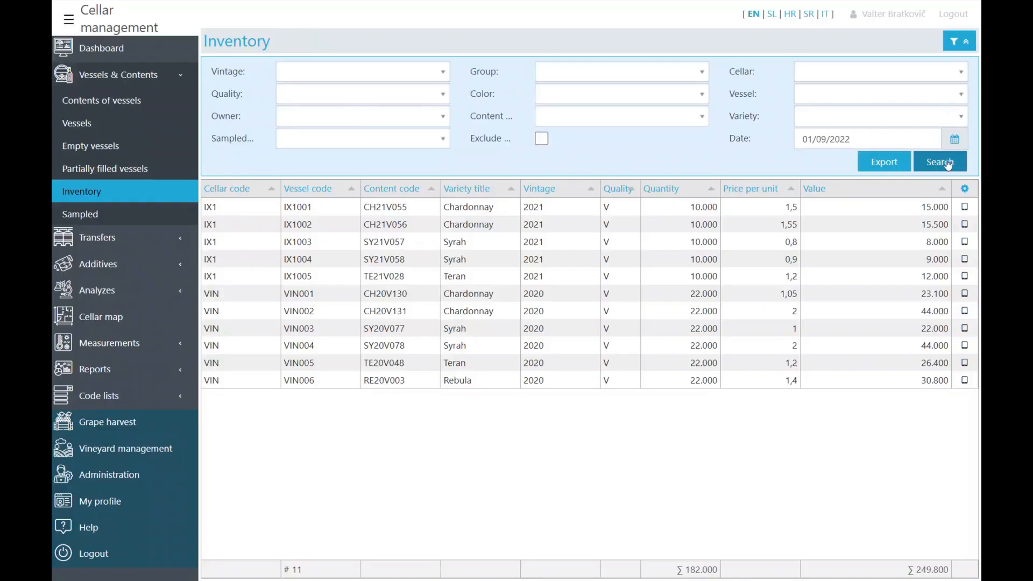
# - After viewing open transfers, filter the Transfers list to event type Flow to the bottling plant
pyautogui.click(142, 246)
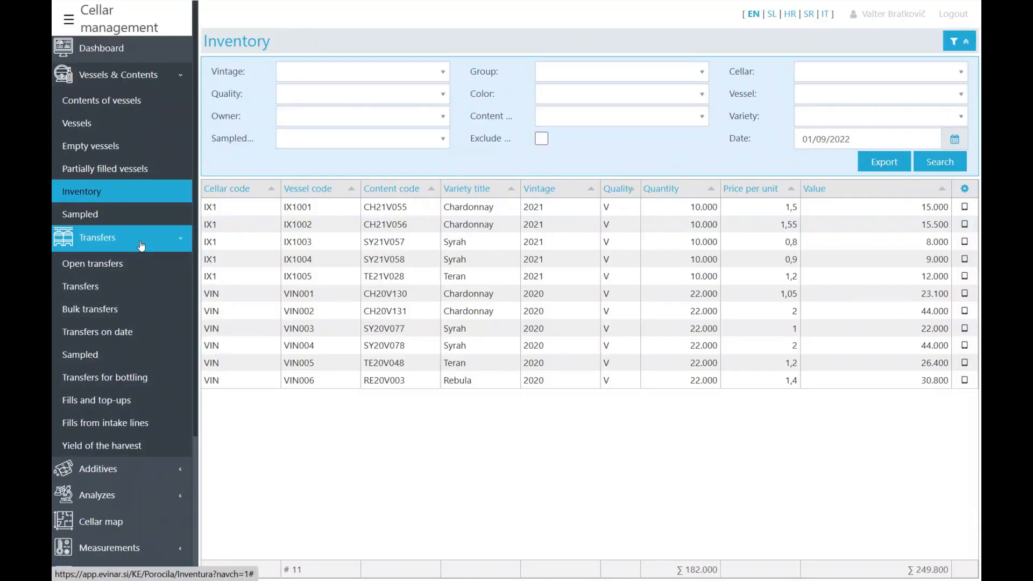
pyautogui.click(96, 266)
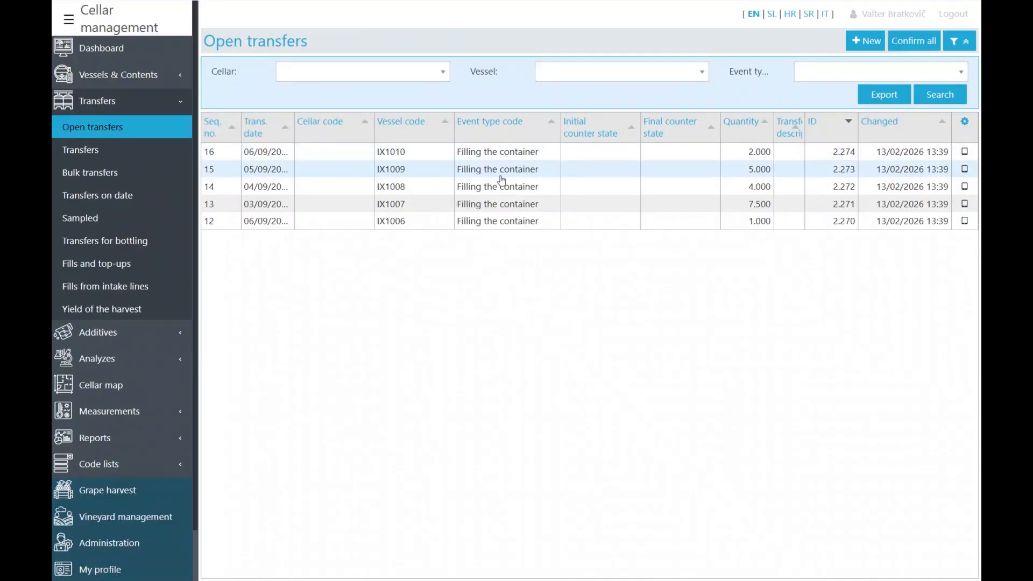
pyautogui.click(85, 153)
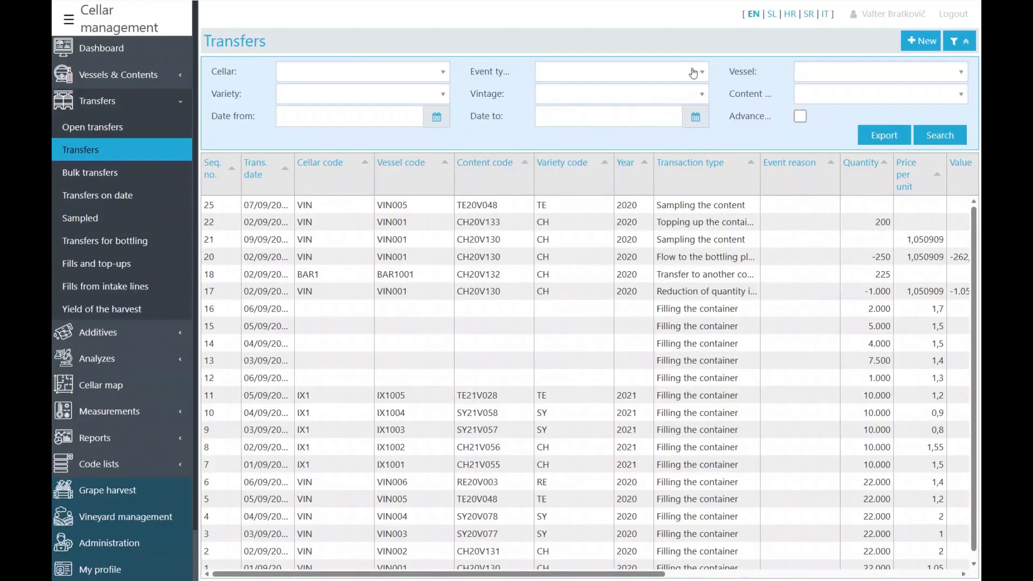
pyautogui.click(690, 74)
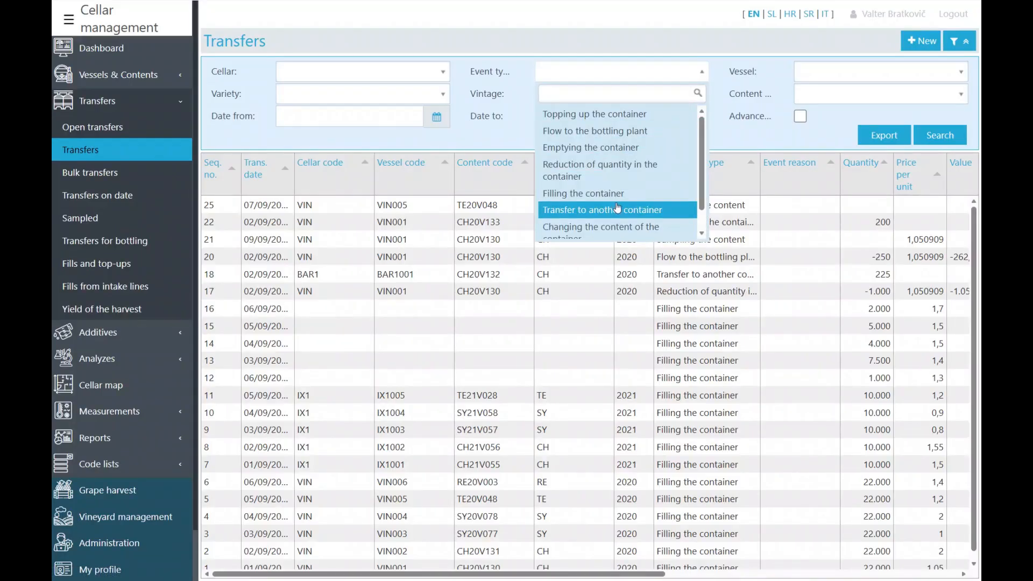
pyautogui.click(610, 132)
pyautogui.click(962, 136)
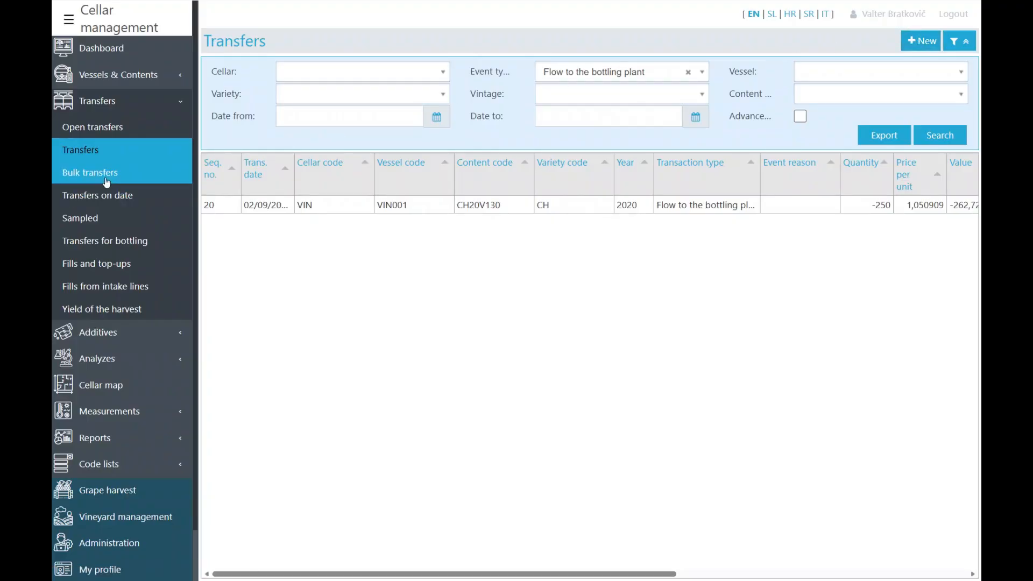
pyautogui.click(106, 182)
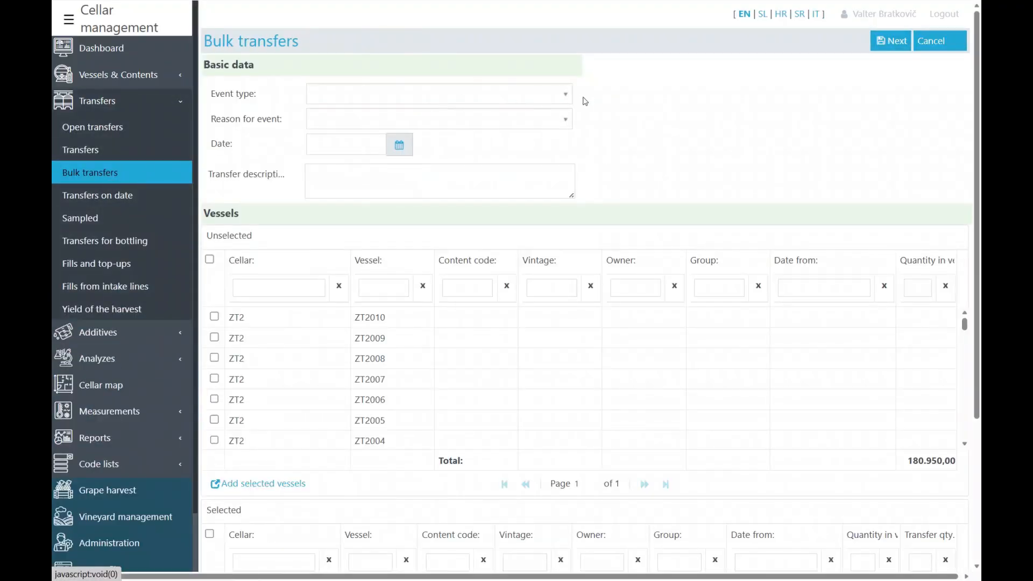
# - Set the bulk transfer event type to Transfer to another container (1 -> N), leaving the reason blank
pyautogui.click(568, 119)
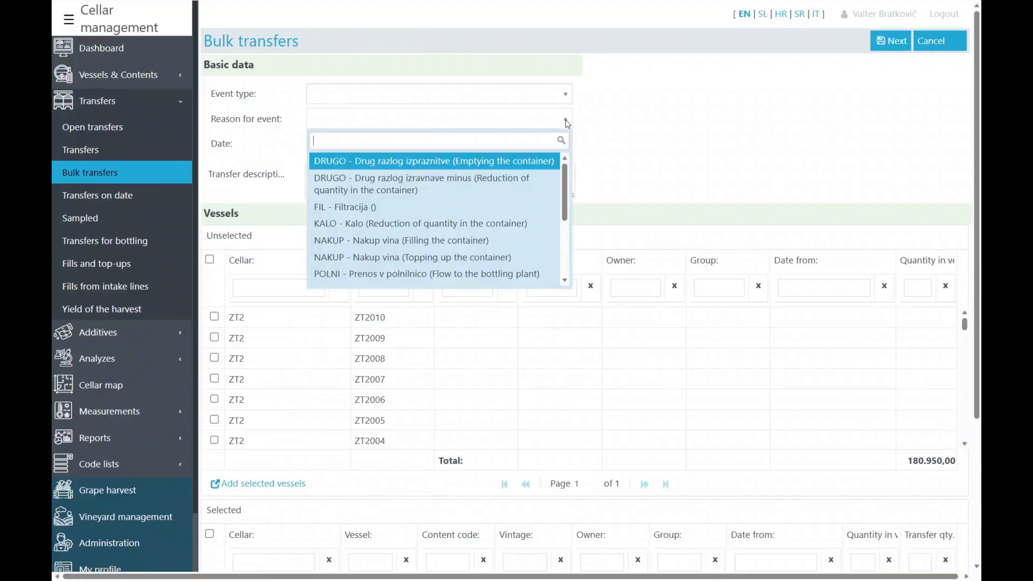
pyautogui.click(567, 123)
pyautogui.click(565, 95)
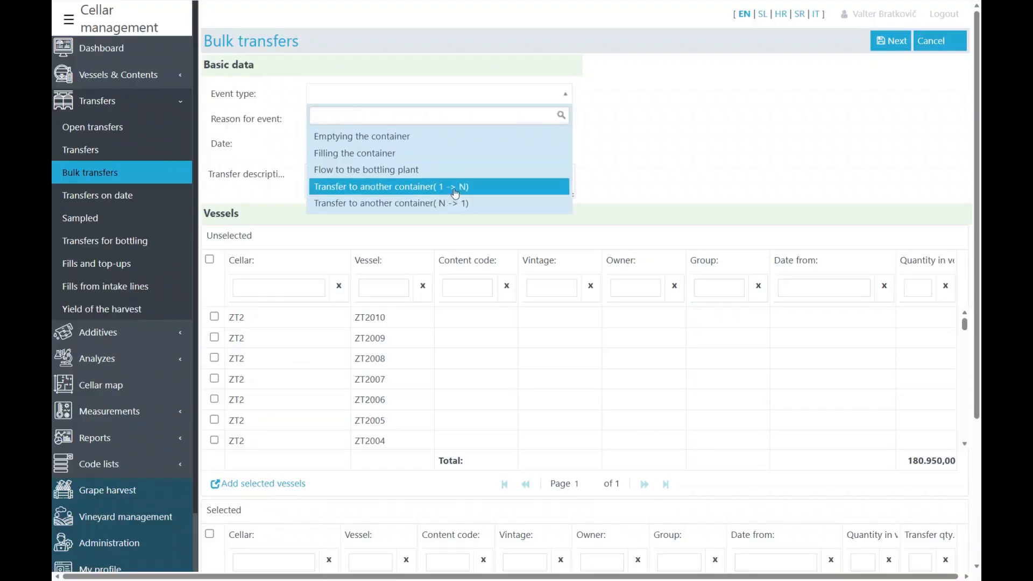
pyautogui.click(460, 184)
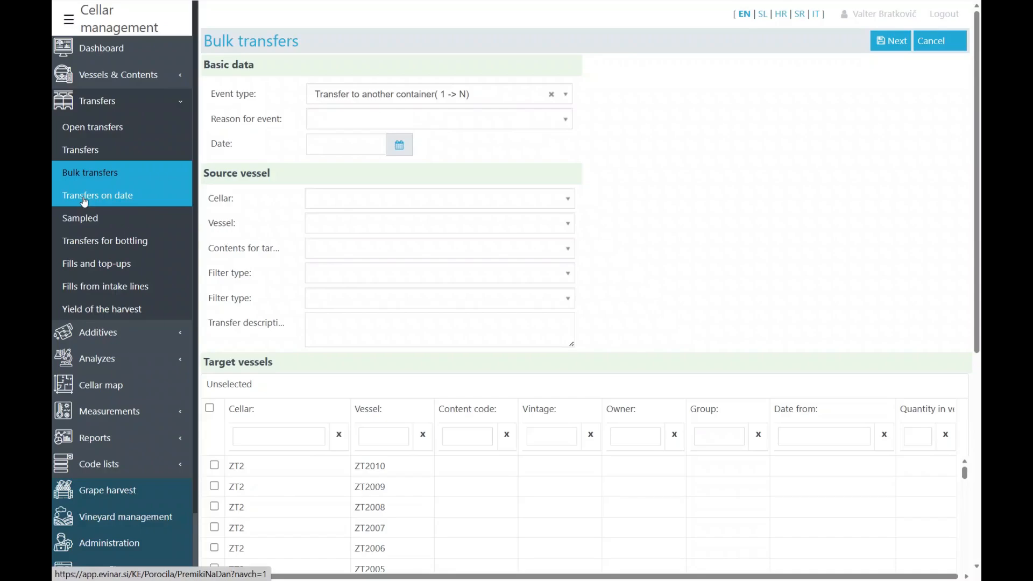
pyautogui.click(86, 200)
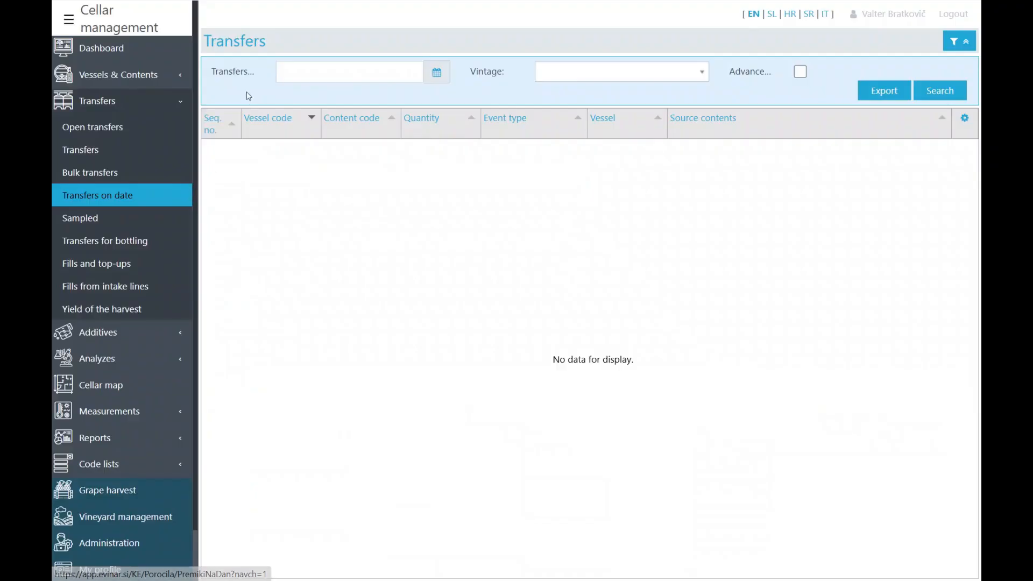
# - Search transfers for 01/09/2022, then view Sampled, Transfers for bottling, Fills and top-ups, and Fills from intake lines
pyautogui.write('01/09/2022')
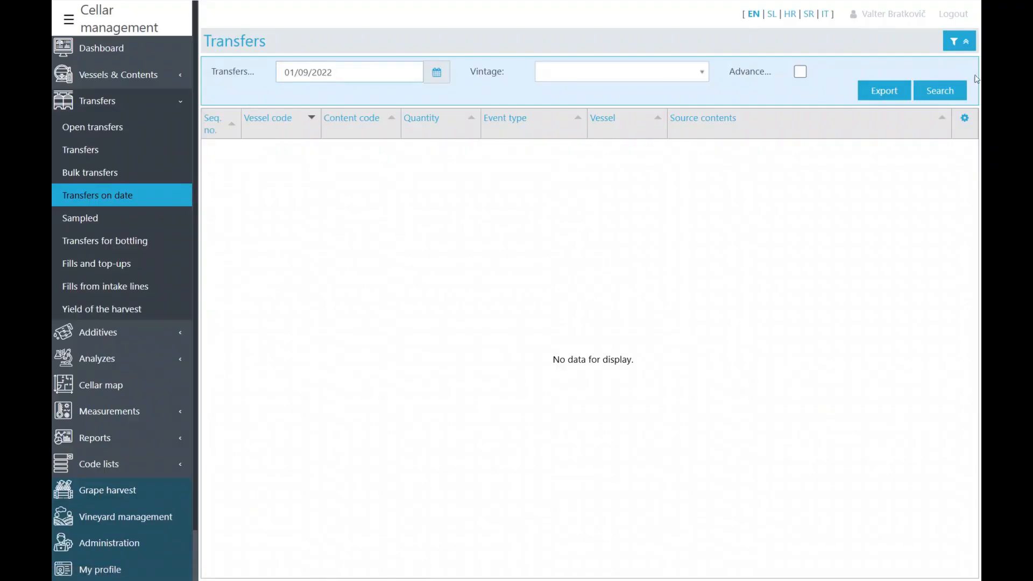
pyautogui.click(939, 91)
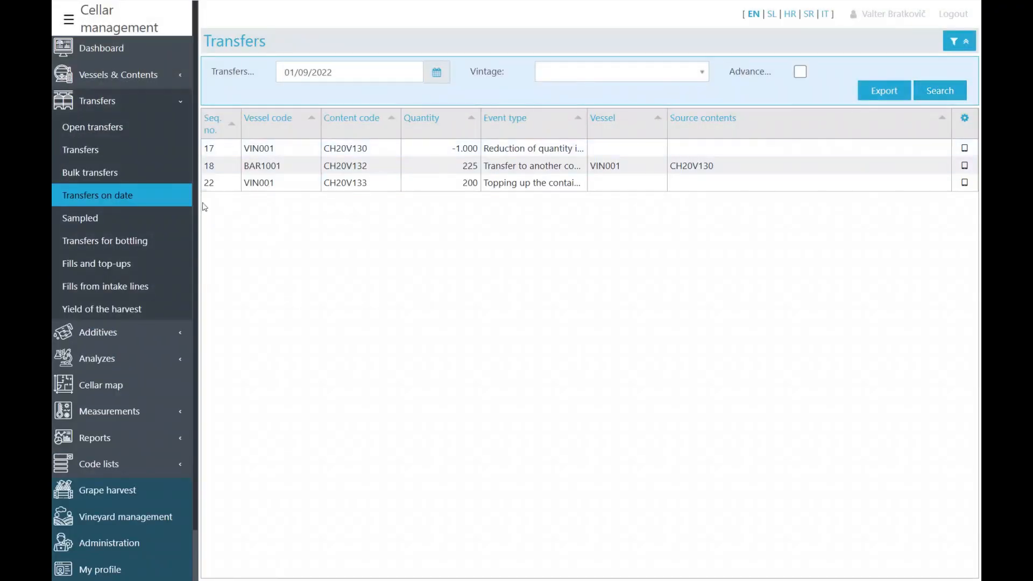
pyautogui.click(90, 223)
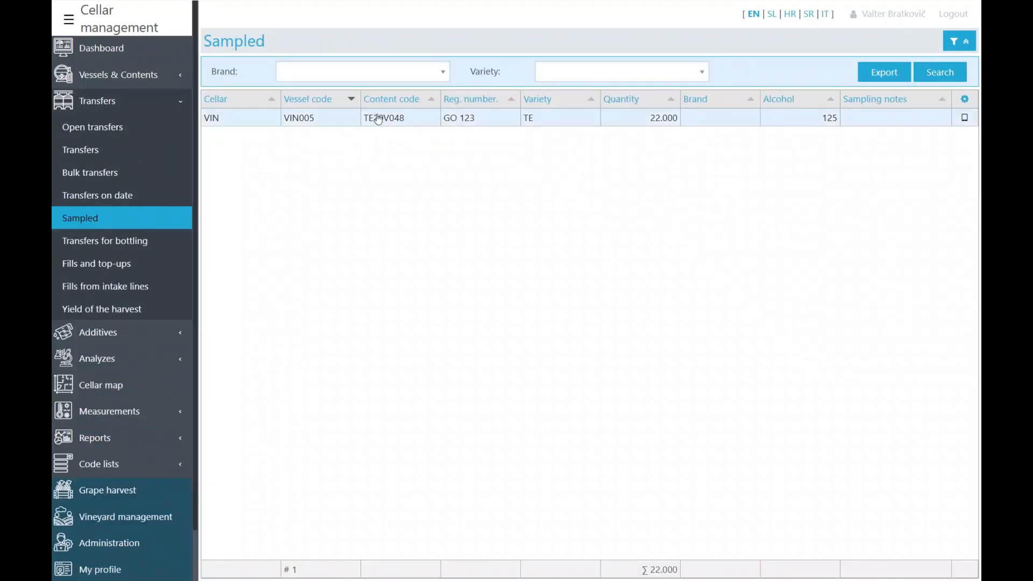
pyautogui.click(97, 245)
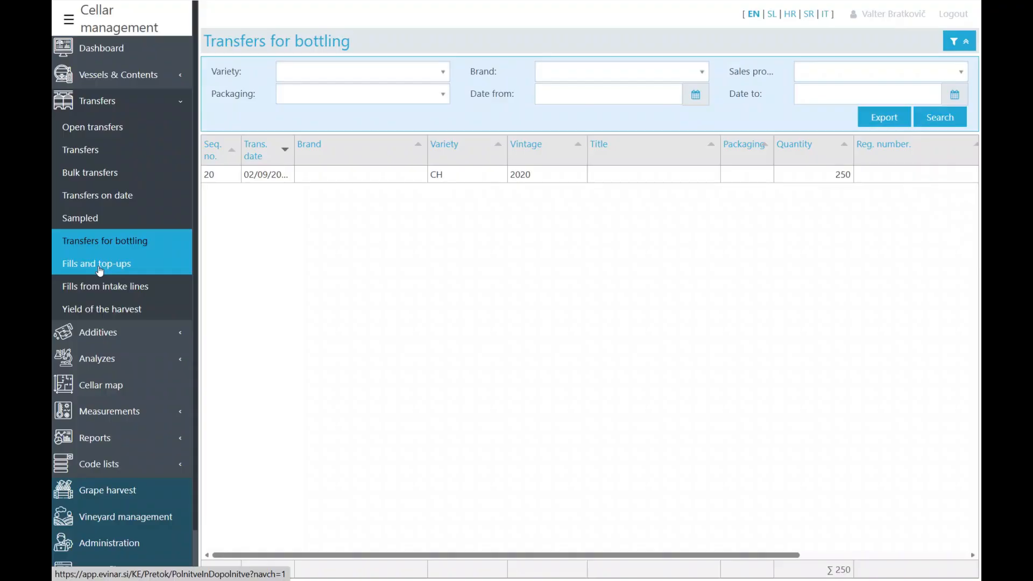
pyautogui.click(98, 267)
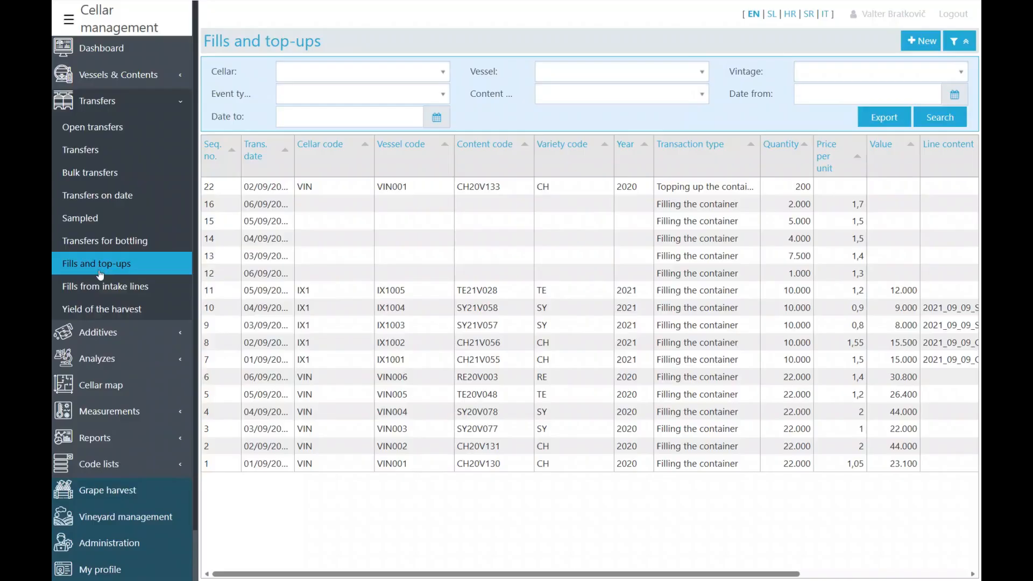
pyautogui.click(101, 286)
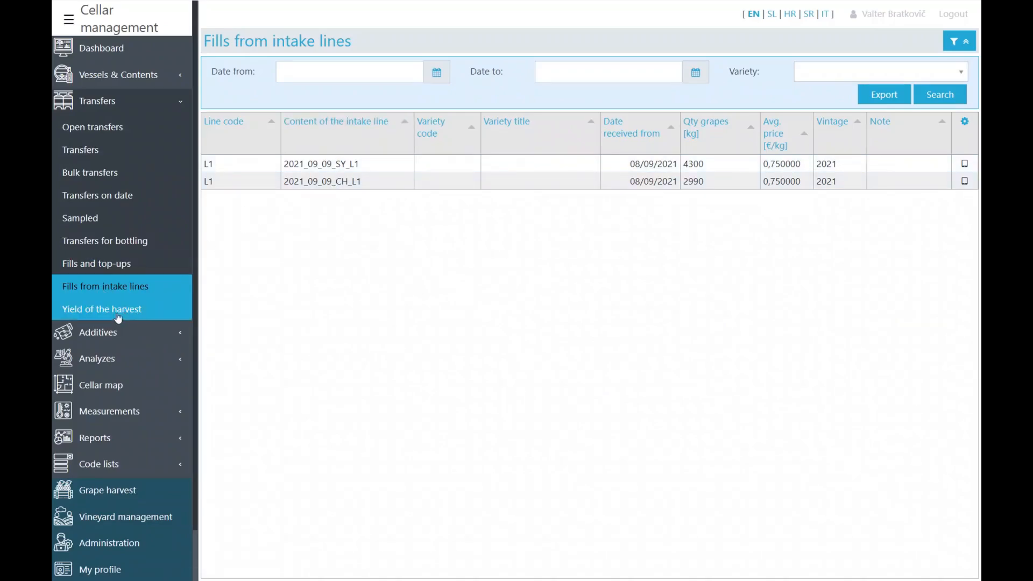
pyautogui.click(148, 306)
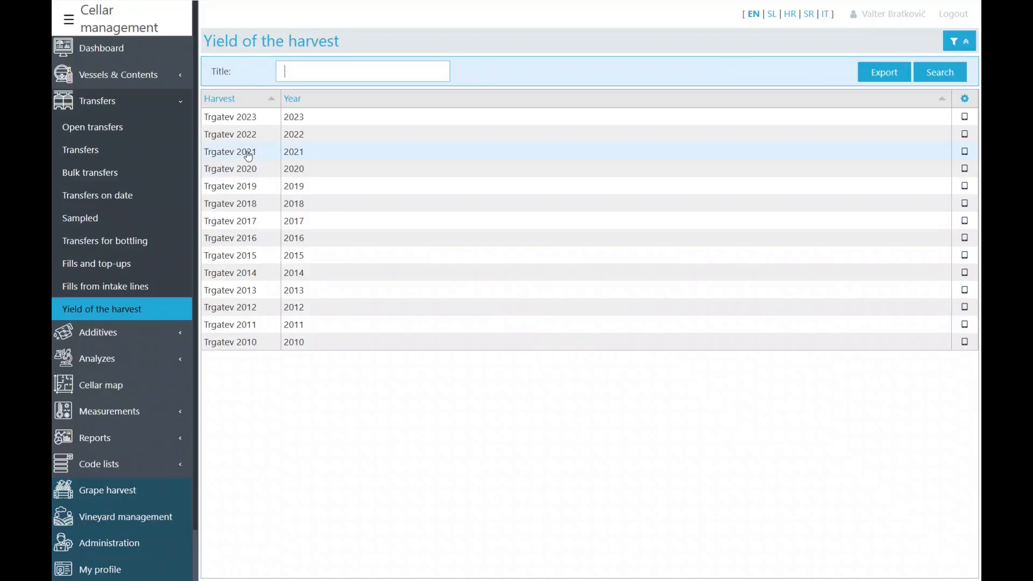
# - Open the Trgatev 2021 yield details showing 40.000,00 and four 10000 grape-purchase transfers
pyautogui.doubleClick(248, 152)
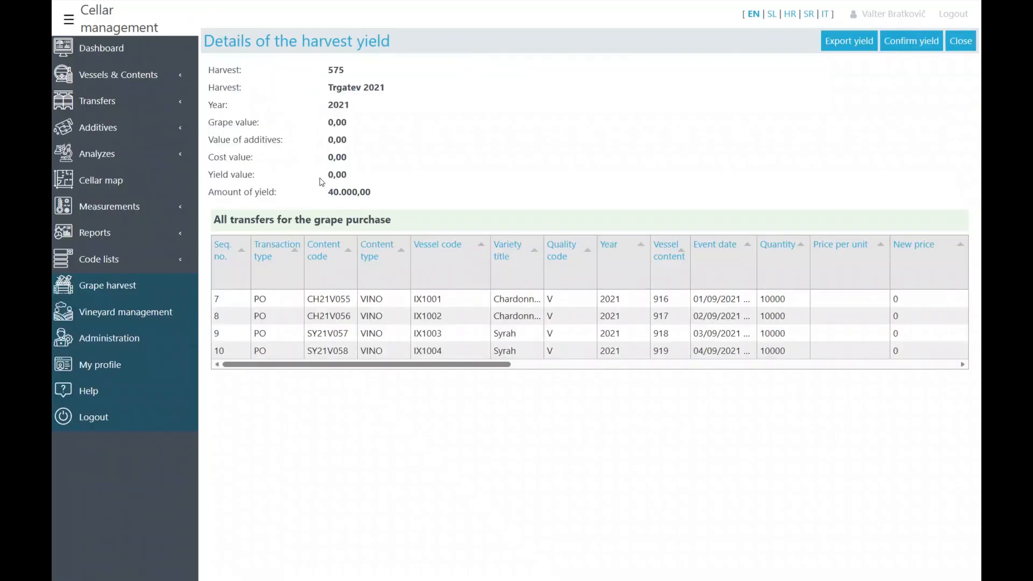
pyautogui.moveTo(346, 364); pyautogui.dragTo(301, 398)
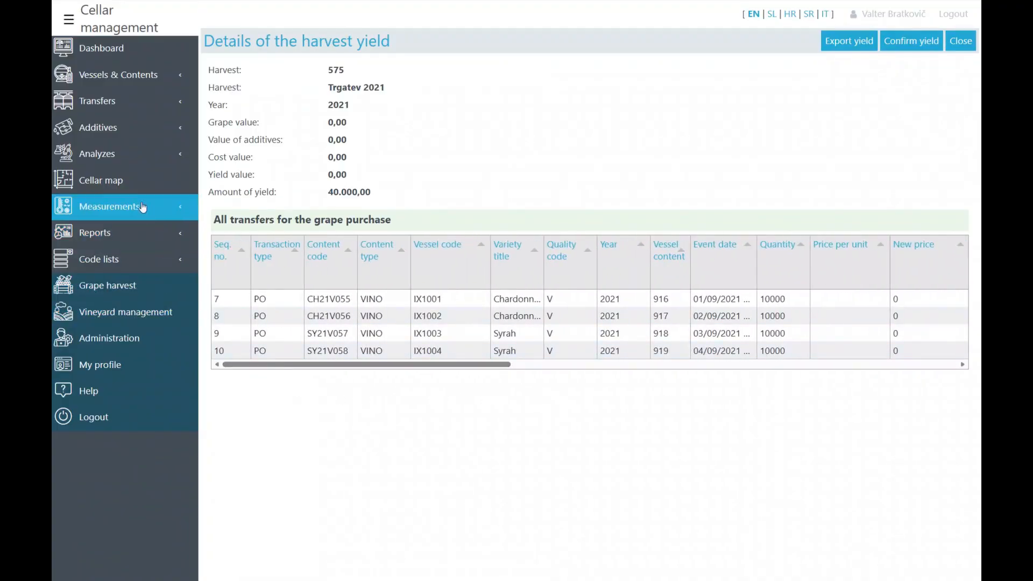
# - Search additives added on 02/09/2022 and inspect the DAP addition to VIN002, then close it
pyautogui.click(111, 134)
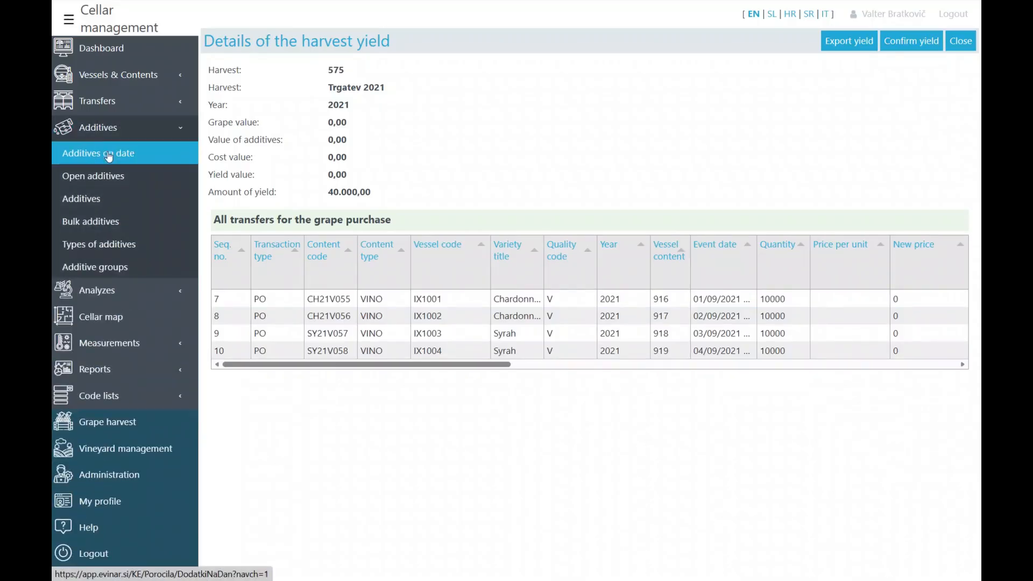
pyautogui.click(109, 155)
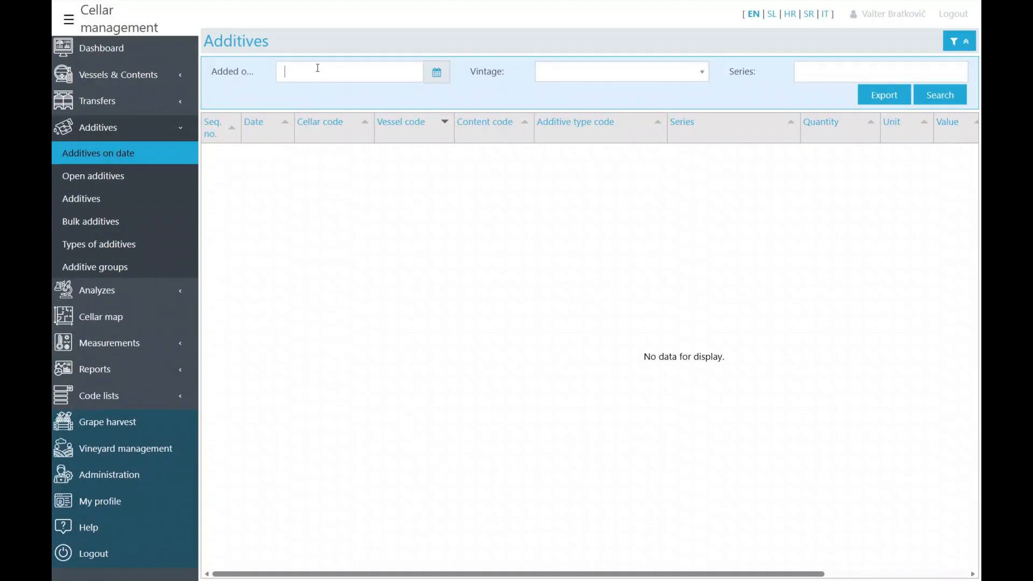
pyautogui.write('02/09/2022')
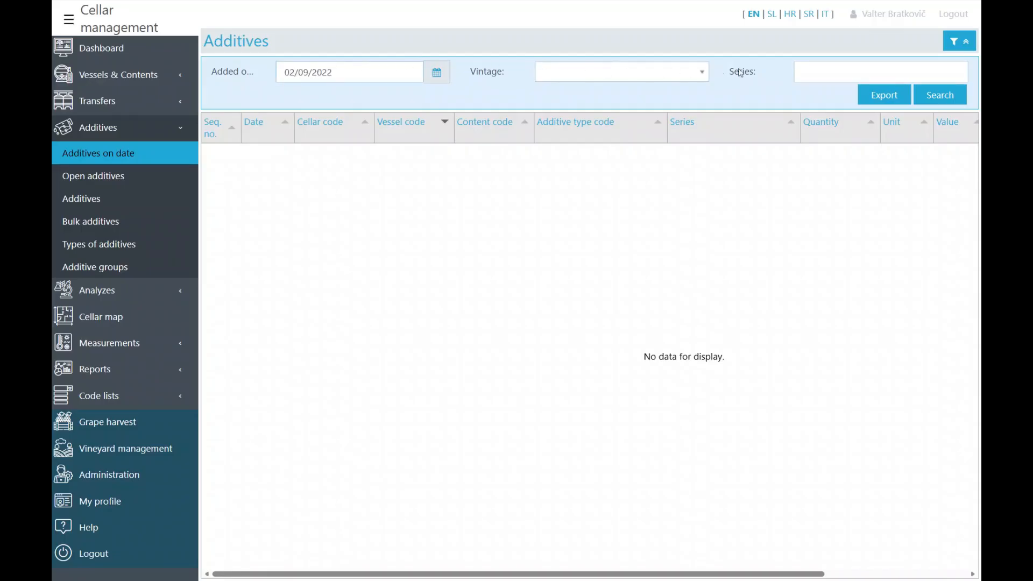
pyautogui.click(940, 99)
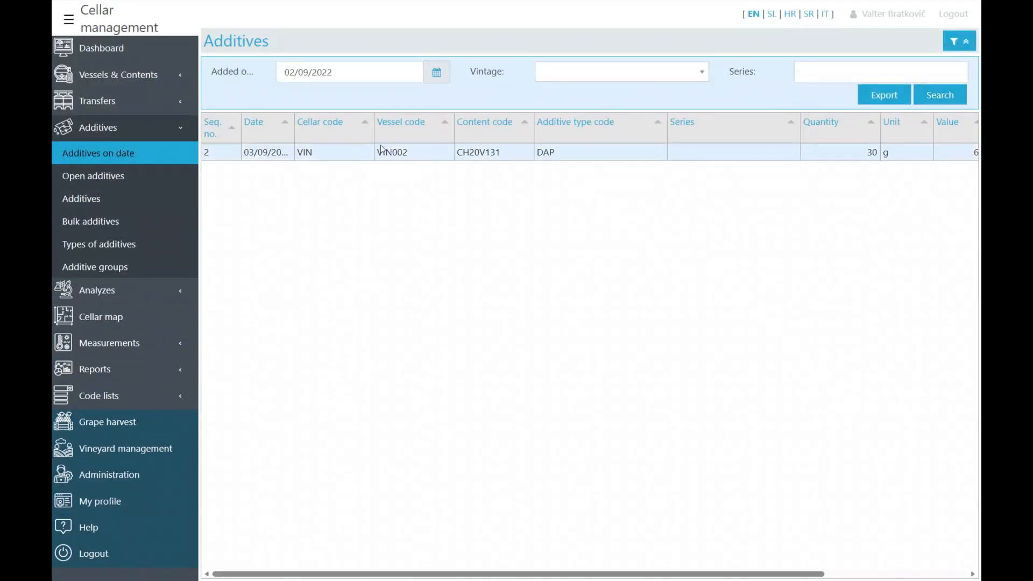
pyautogui.doubleClick(355, 158)
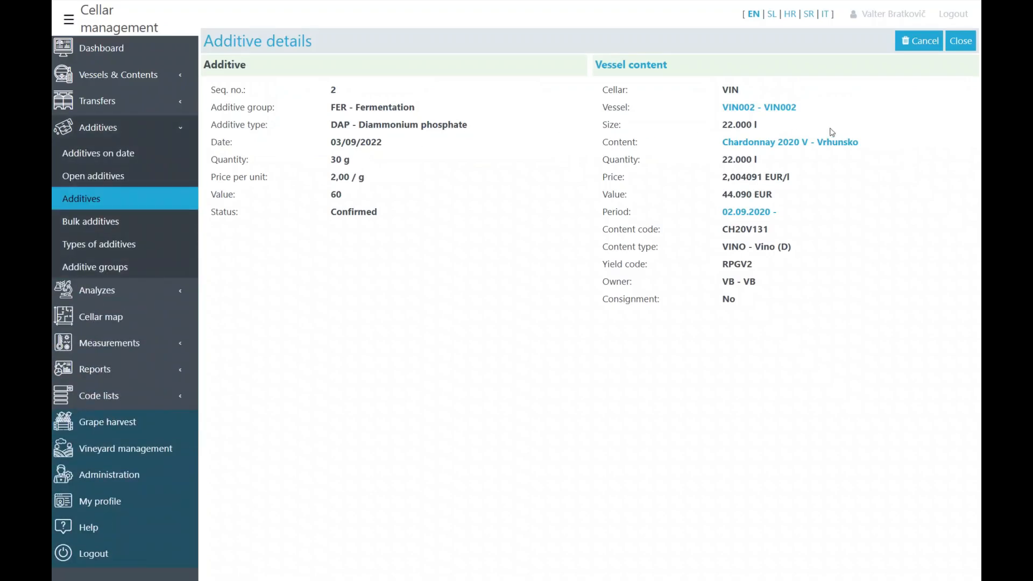
pyautogui.click(957, 43)
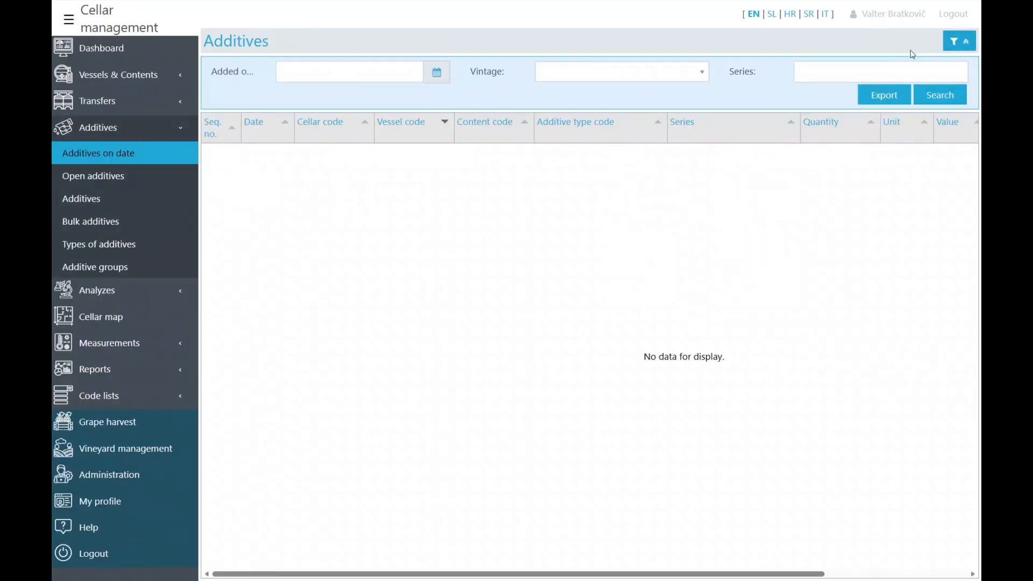
# - Review the open draft DAP addition for VIN005 in edit mode without saving changes
pyautogui.click(115, 177)
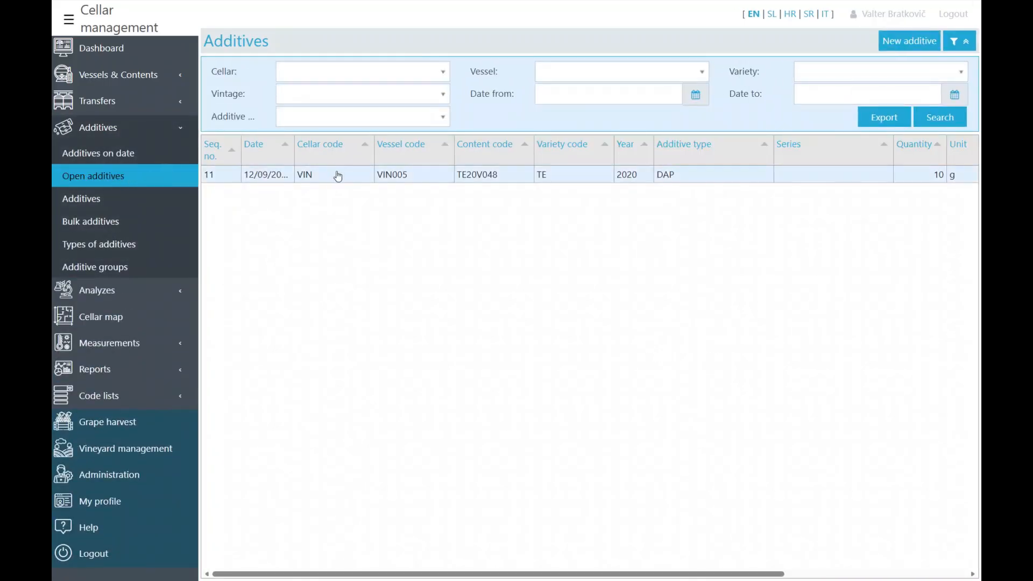
pyautogui.click(364, 180)
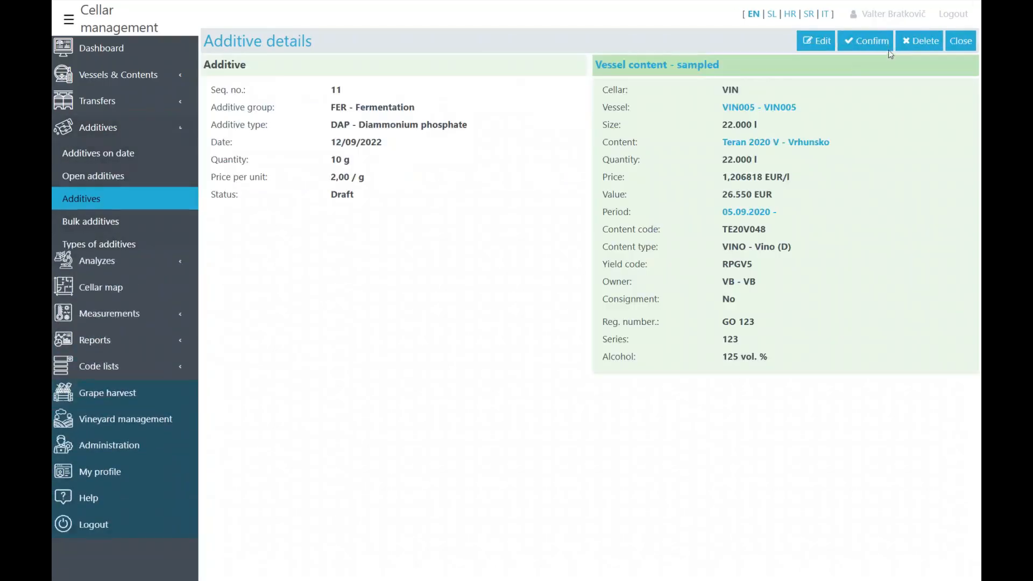
pyautogui.click(816, 41)
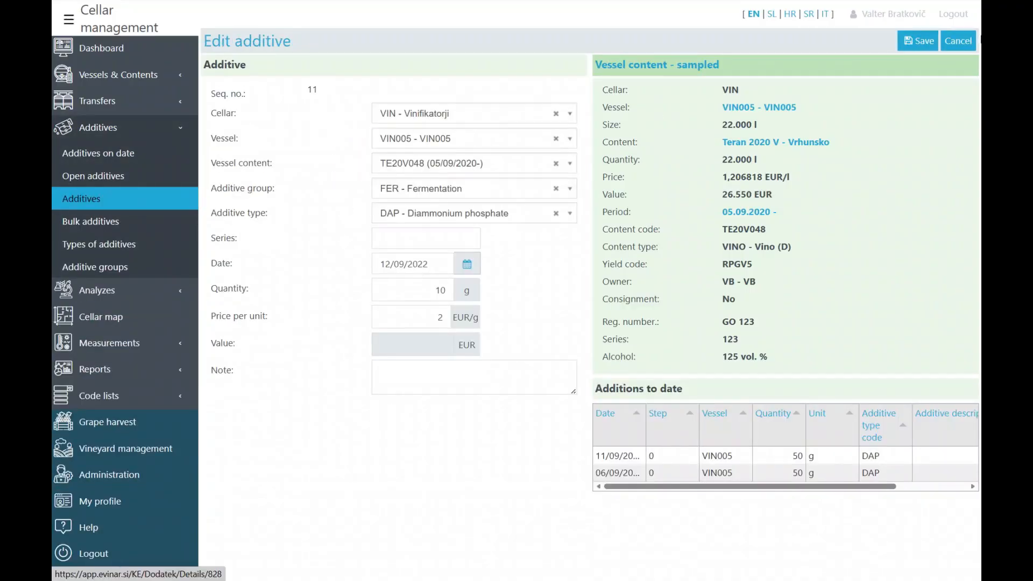
pyautogui.click(954, 46)
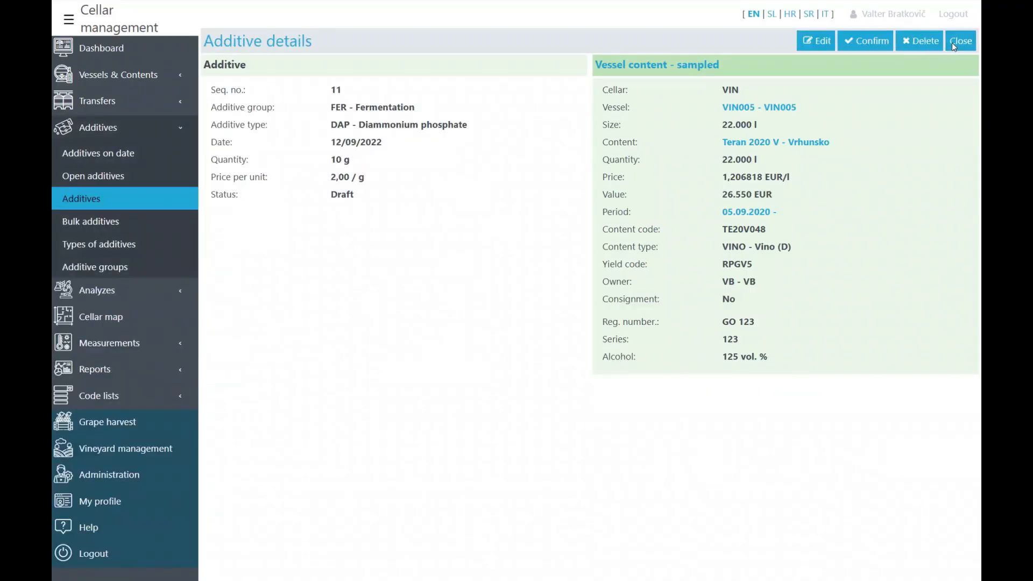
pyautogui.click(954, 47)
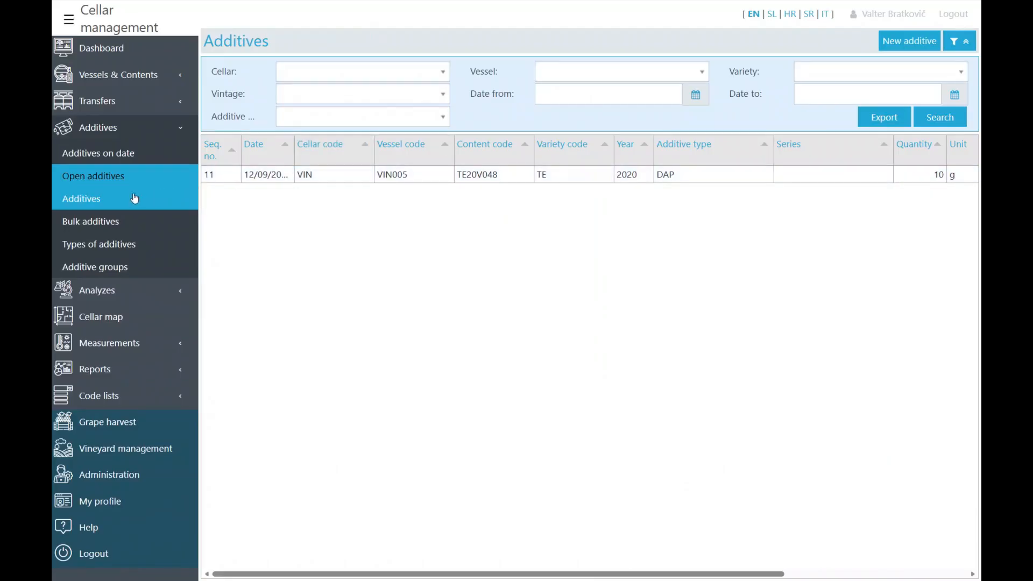
# - List all additives with a widened, newest-first Date column, filtered to DAP - Diammonium phosphate
pyautogui.click(134, 198)
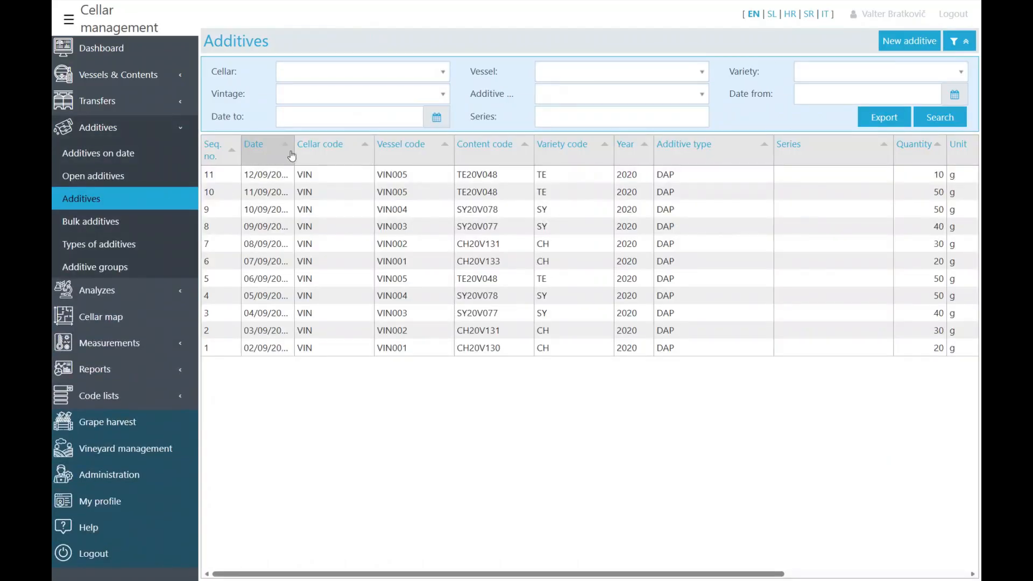
pyautogui.moveTo(293, 152); pyautogui.dragTo(330, 150)
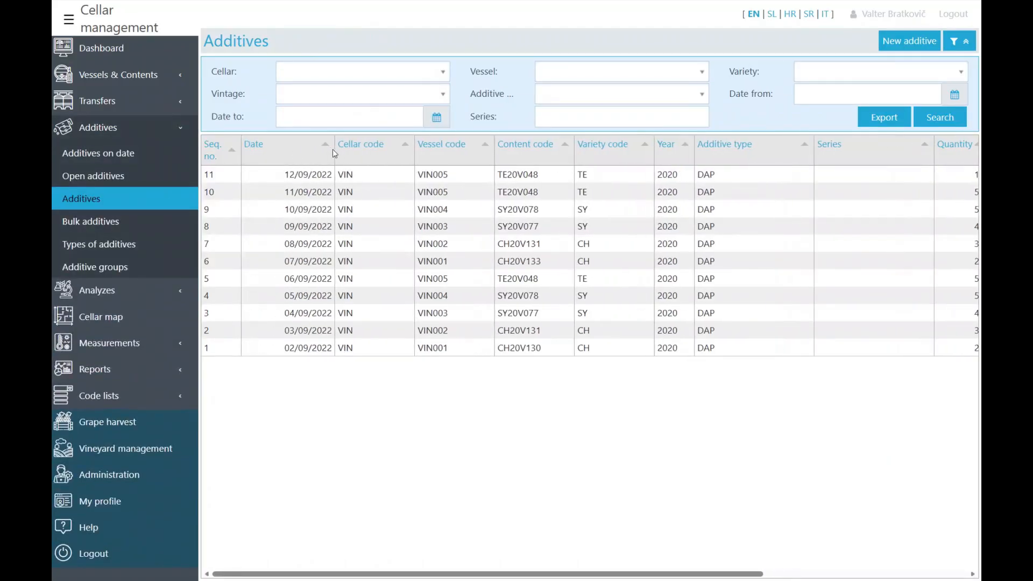
pyautogui.click(270, 149)
pyautogui.click(262, 148)
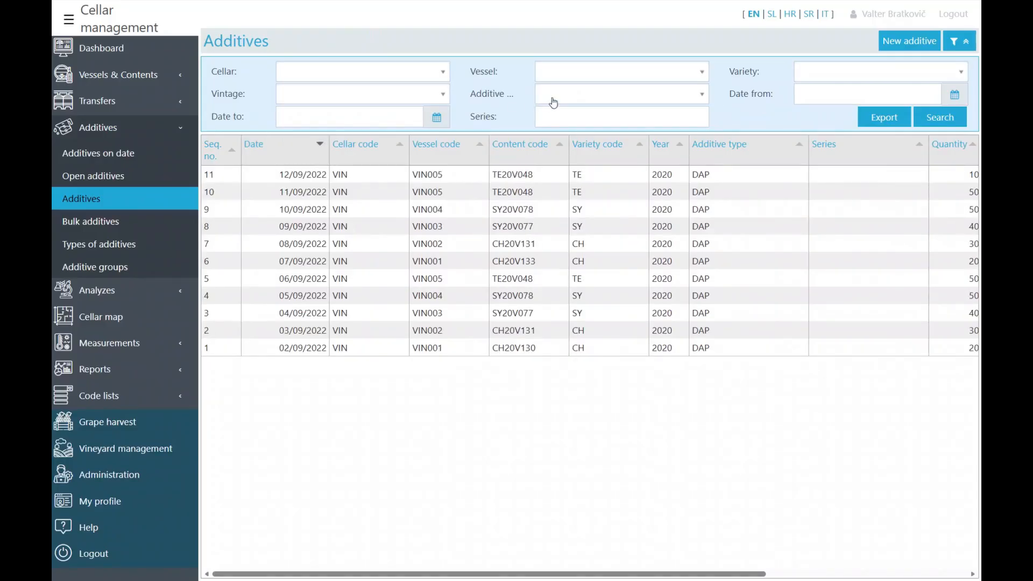
pyautogui.click(556, 102)
pyautogui.write('dap')
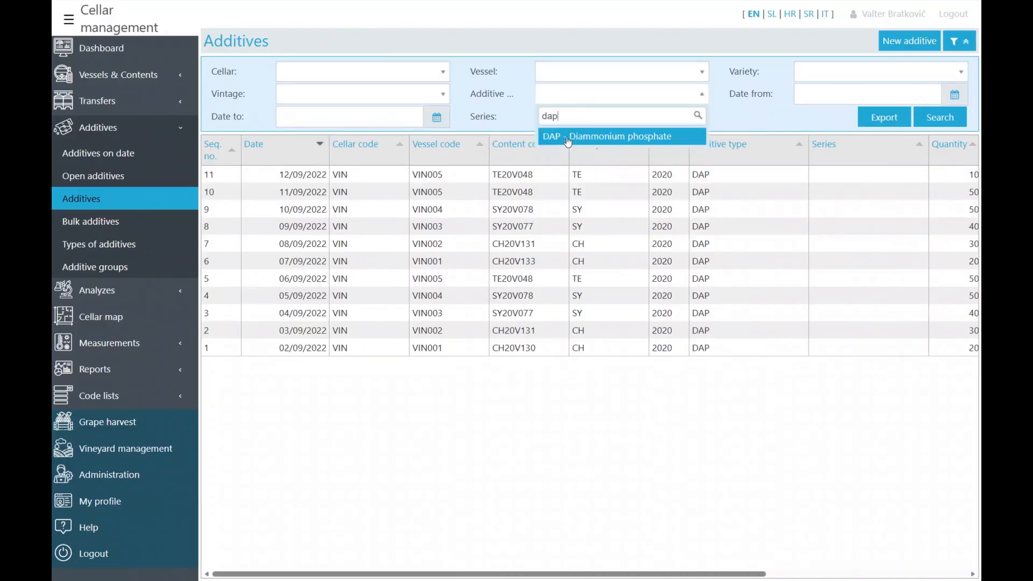
pyautogui.click(569, 141)
pyautogui.click(940, 117)
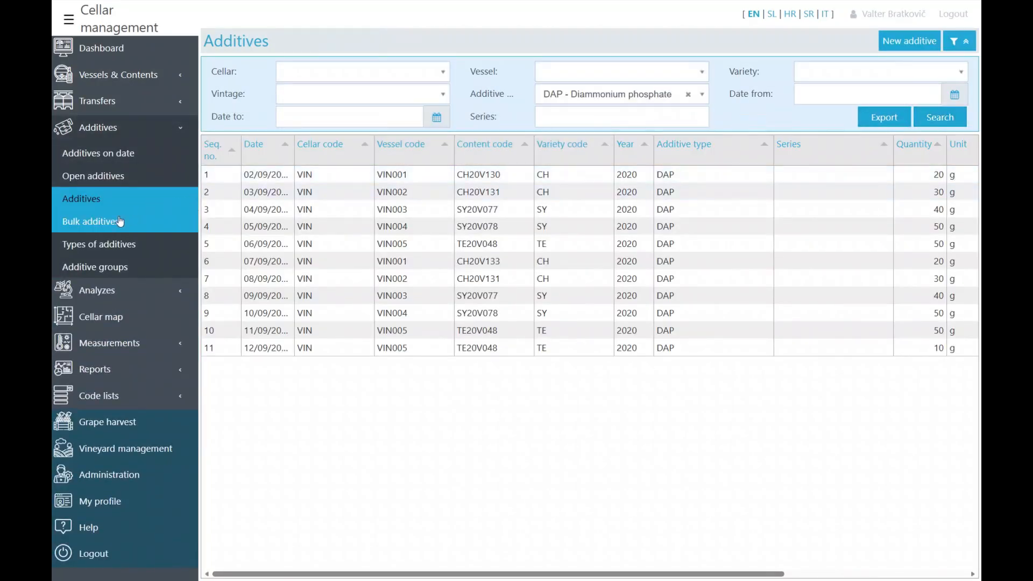
pyautogui.click(104, 223)
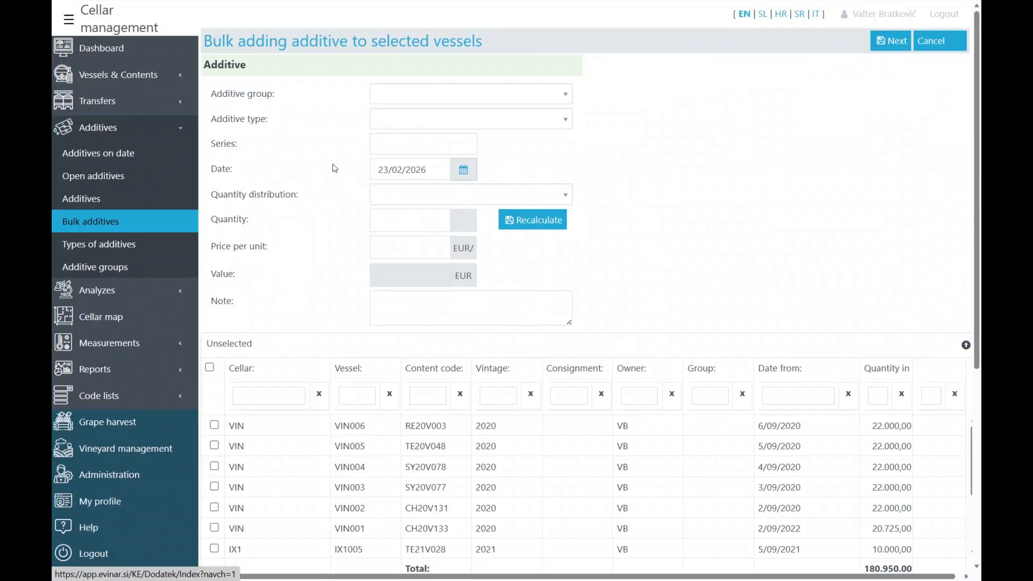
# - Fill the bulk form with DAP - Diammonium phosphate, quantity 100, distributed proportionally to vessel contents
pyautogui.click(396, 124)
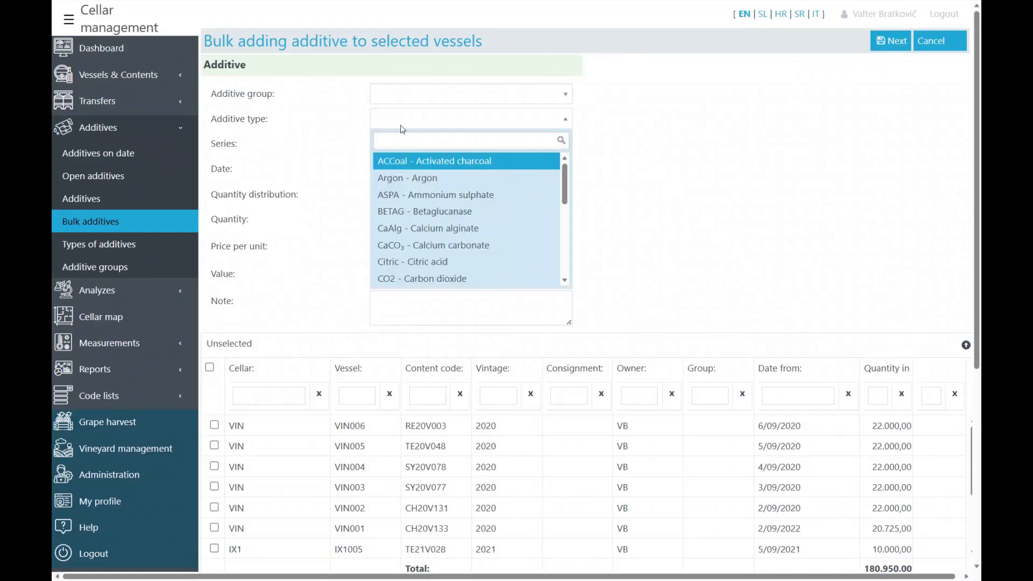
pyautogui.write('dap')
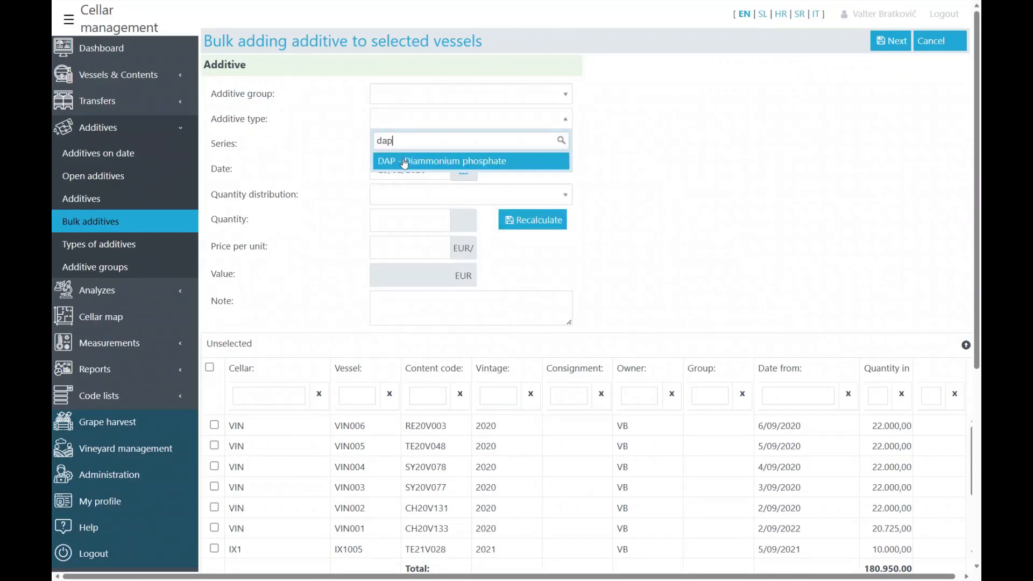
pyautogui.click(405, 161)
pyautogui.click(413, 199)
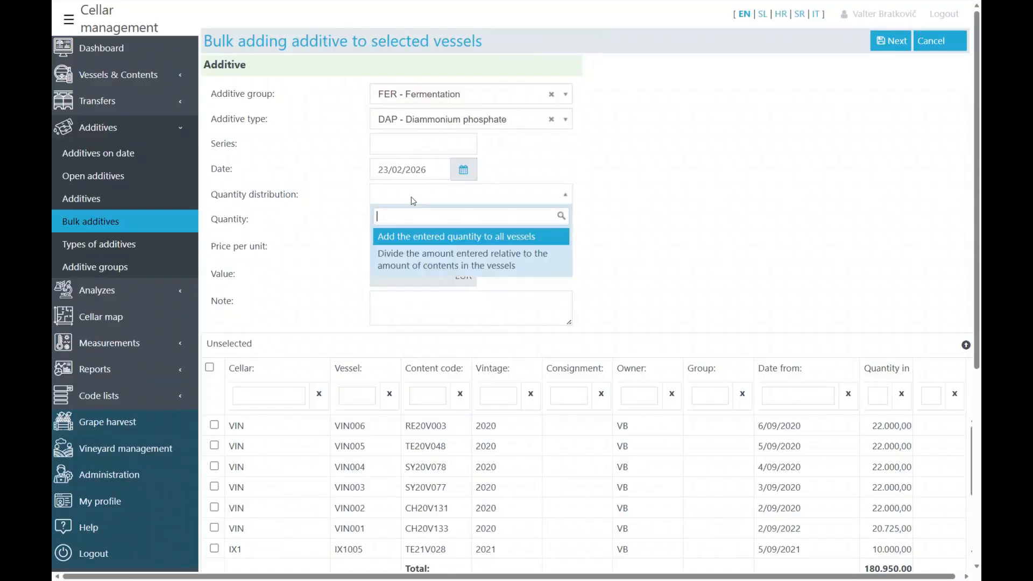
pyautogui.click(456, 257)
pyautogui.click(430, 215)
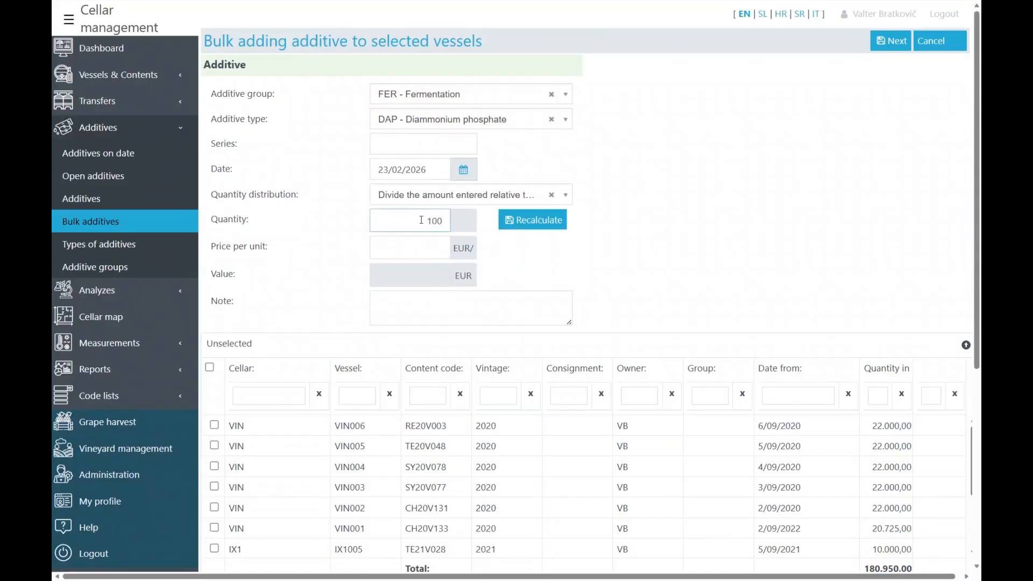
pyautogui.write('100')
pyautogui.click(420, 244)
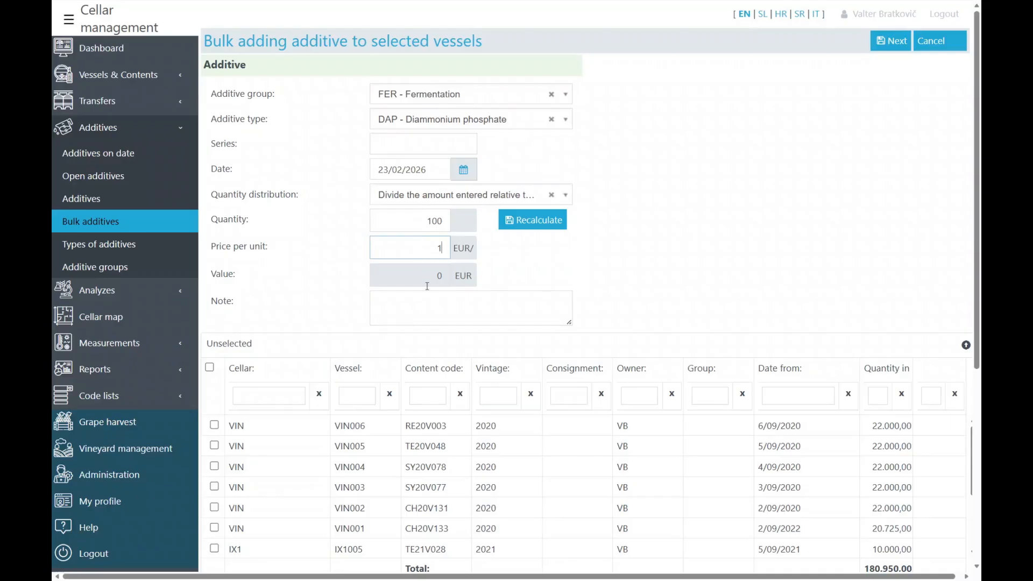
pyautogui.click(420, 311)
# - Select vessels VIN006 and VIN005, preview the 50/50 split, then cancel without saving
pyautogui.click(214, 426)
pyautogui.click(215, 446)
pyautogui.scroll(-5, 269, 444)
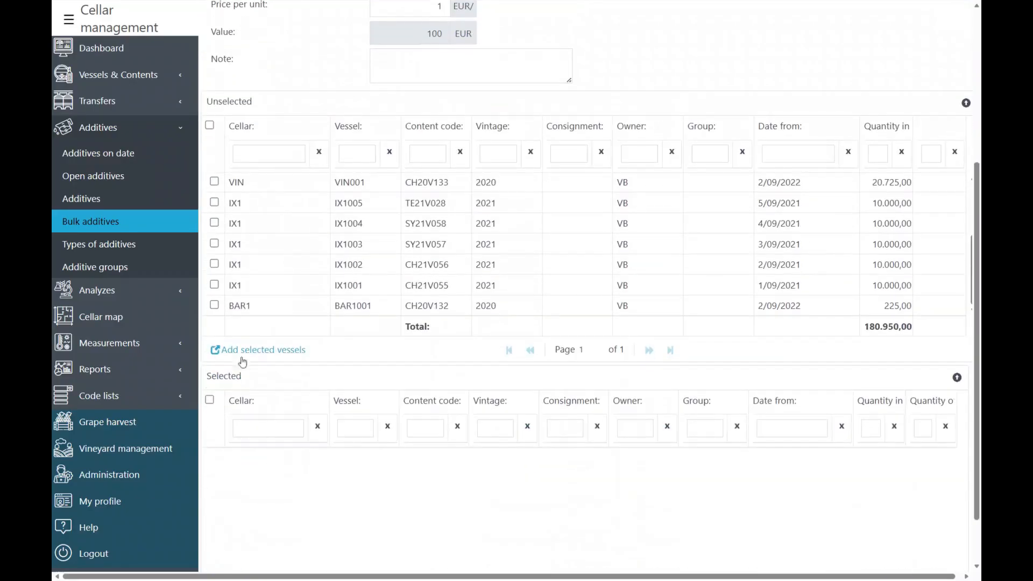
pyautogui.click(246, 351)
pyautogui.scroll(5, 639, 324)
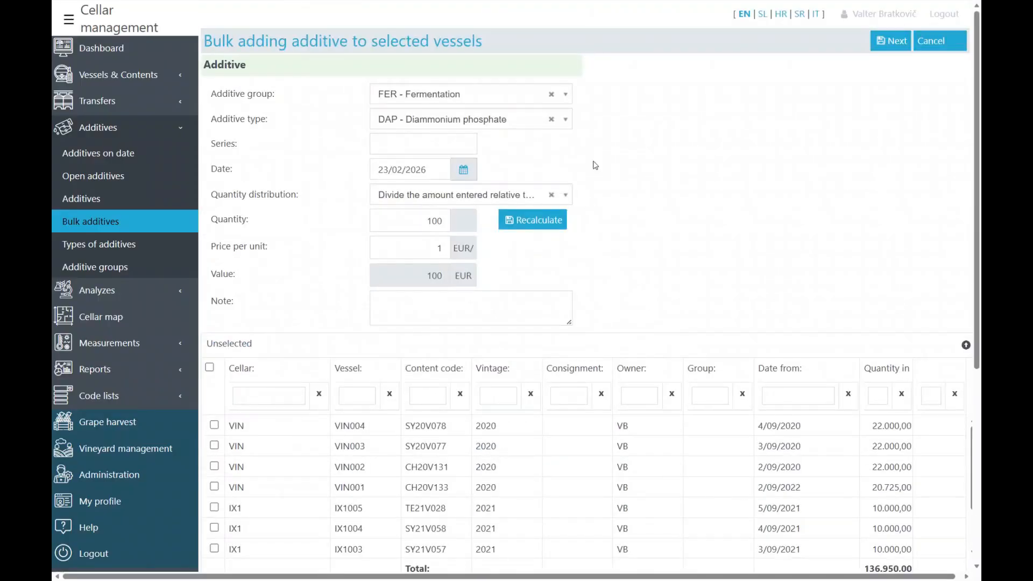
pyautogui.click(534, 220)
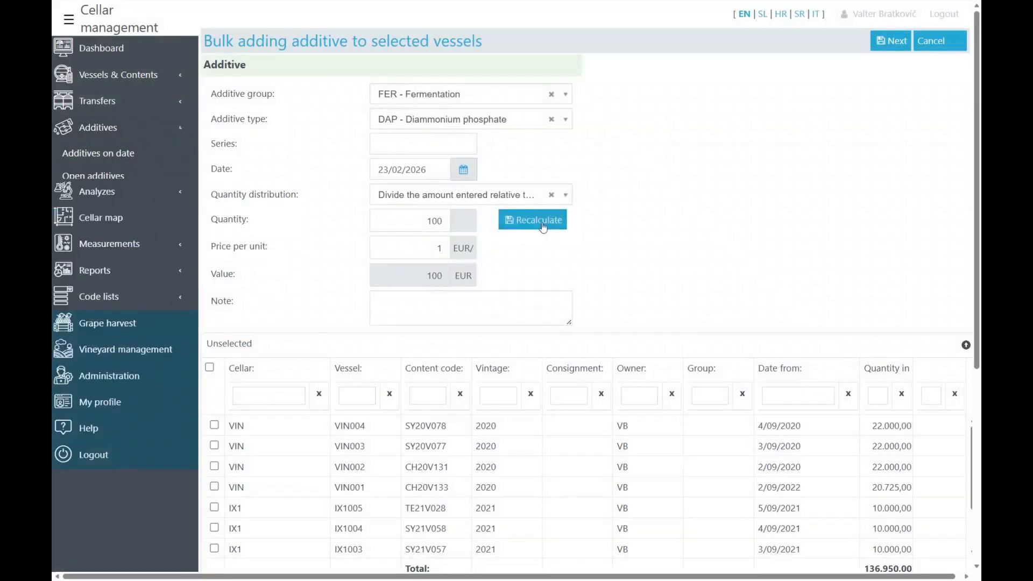
pyautogui.click(891, 40)
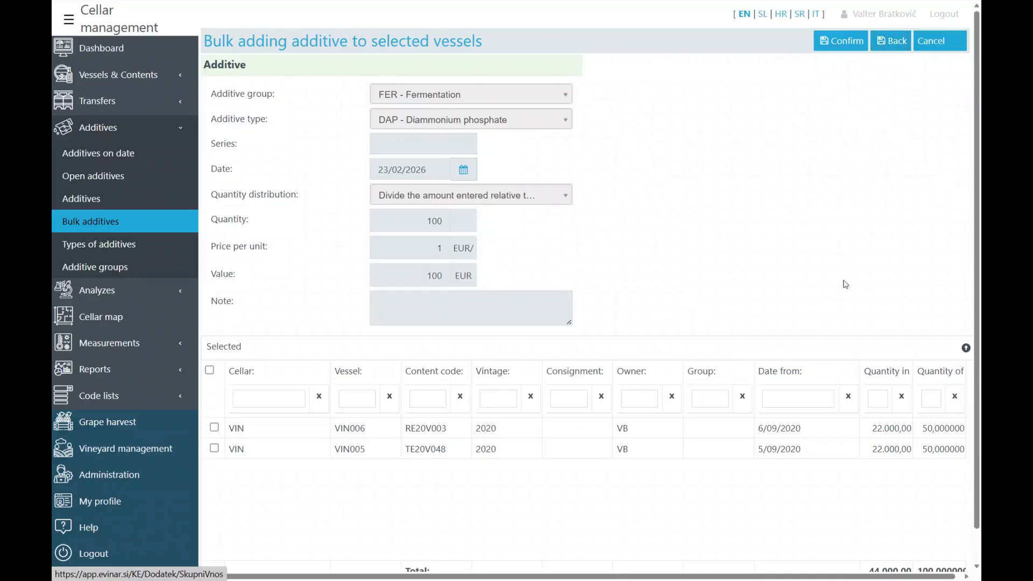
pyautogui.scroll(-1, 851, 290)
pyautogui.doubleClick(926, 393)
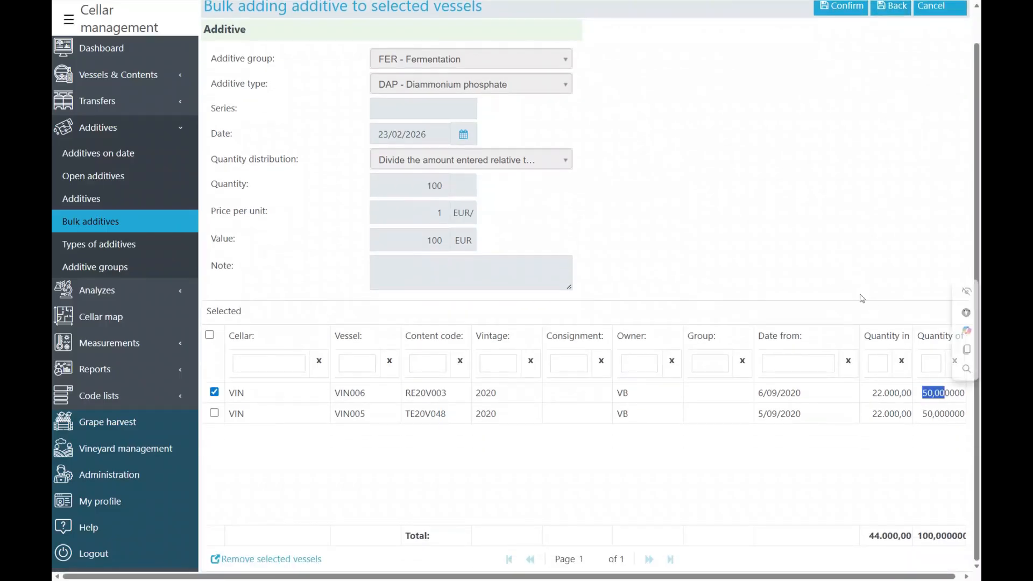
pyautogui.scroll(1, 859, 67)
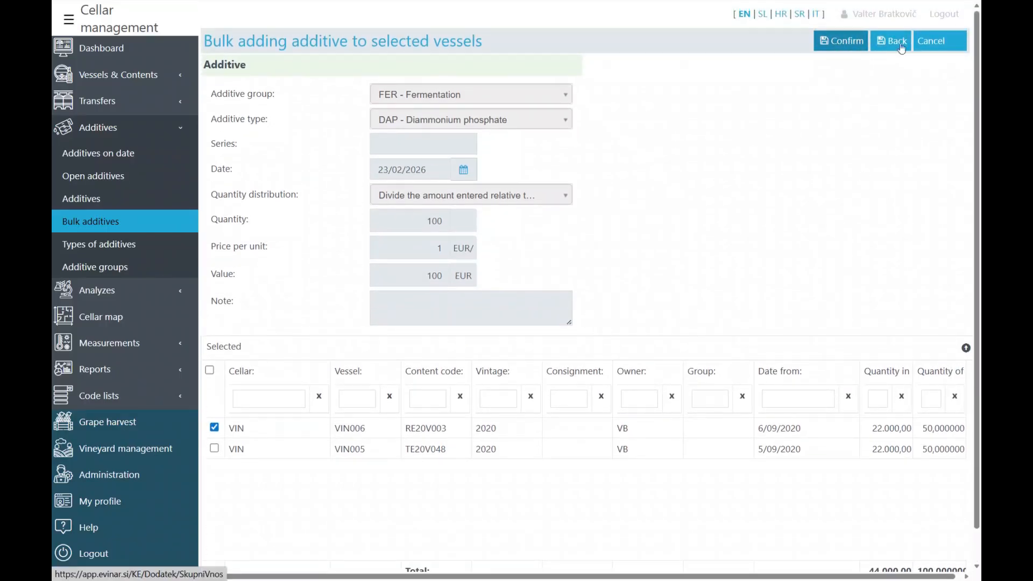
pyautogui.click(942, 49)
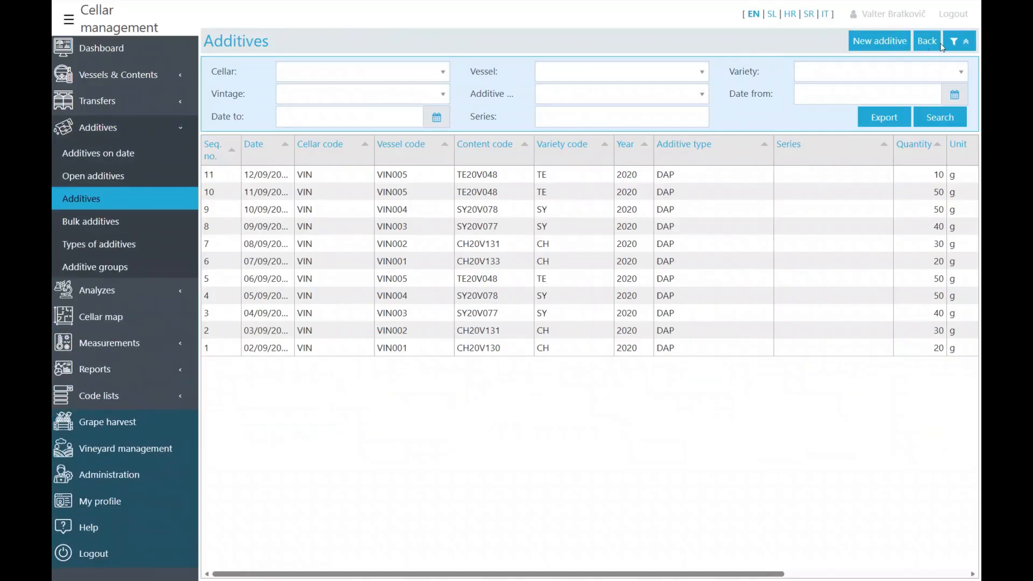
# - Filter the Analyzes list to CH - Chardonnay and sort it by date
pyautogui.click(114, 296)
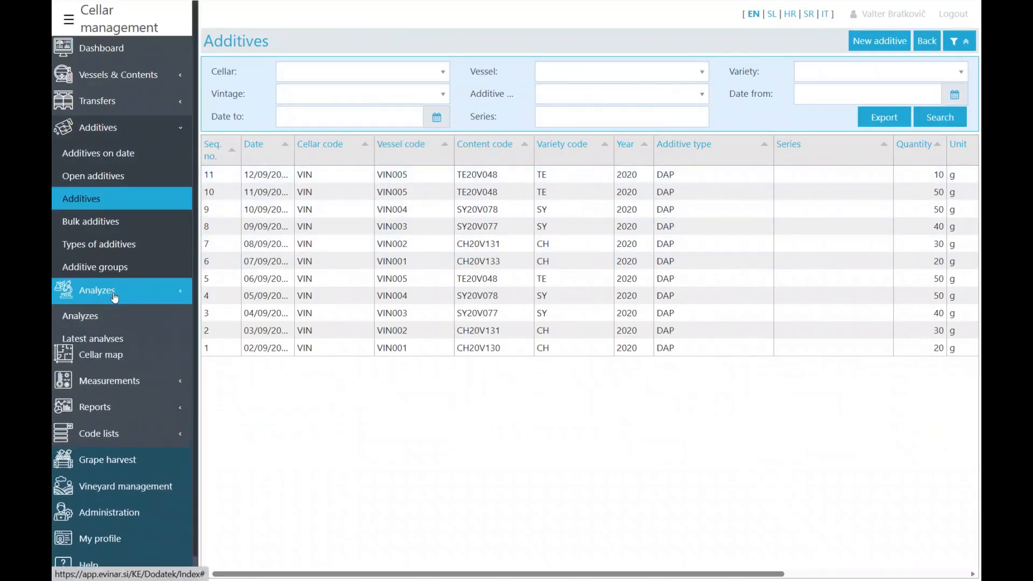
pyautogui.click(90, 319)
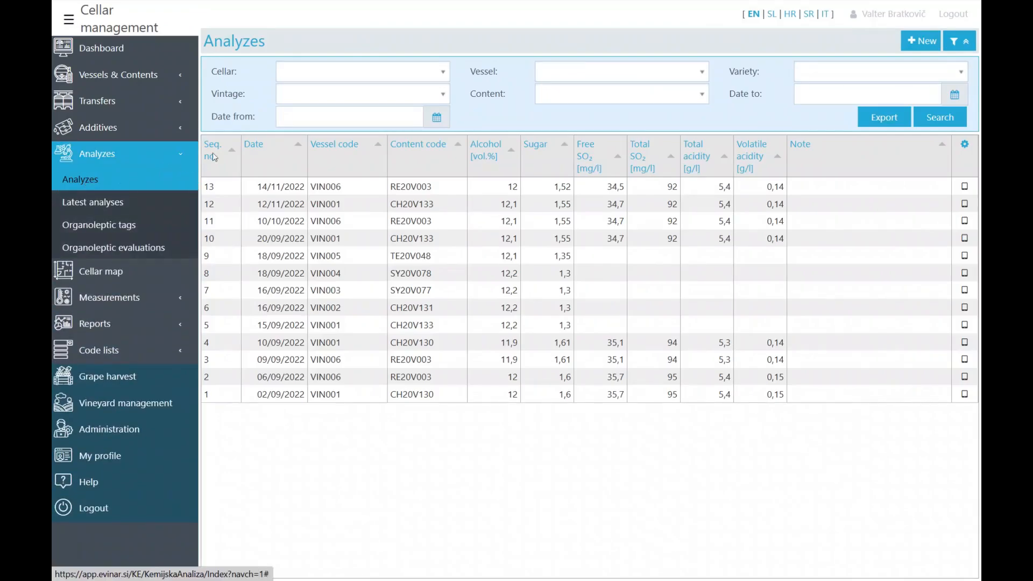
pyautogui.click(809, 72)
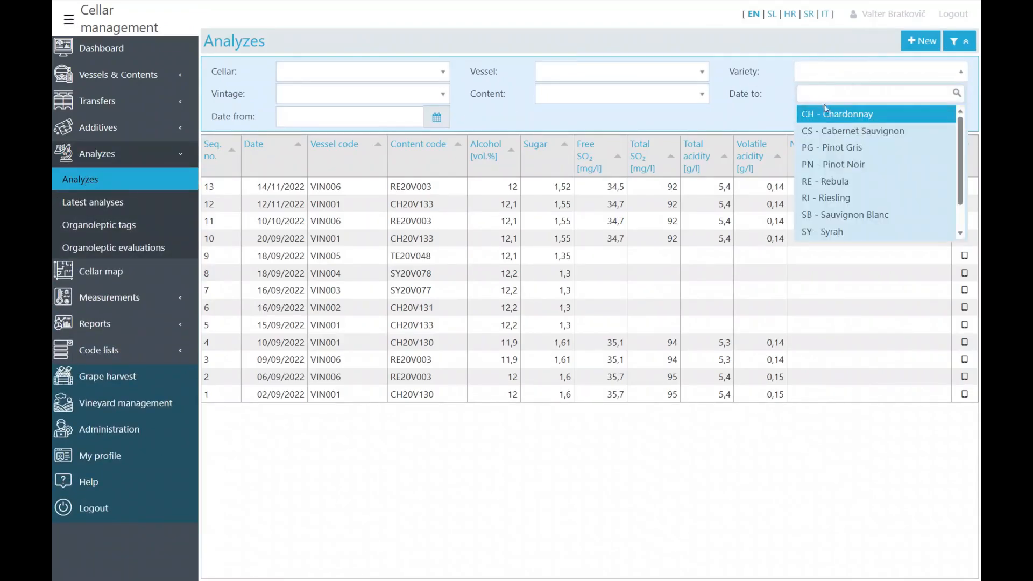
pyautogui.click(828, 114)
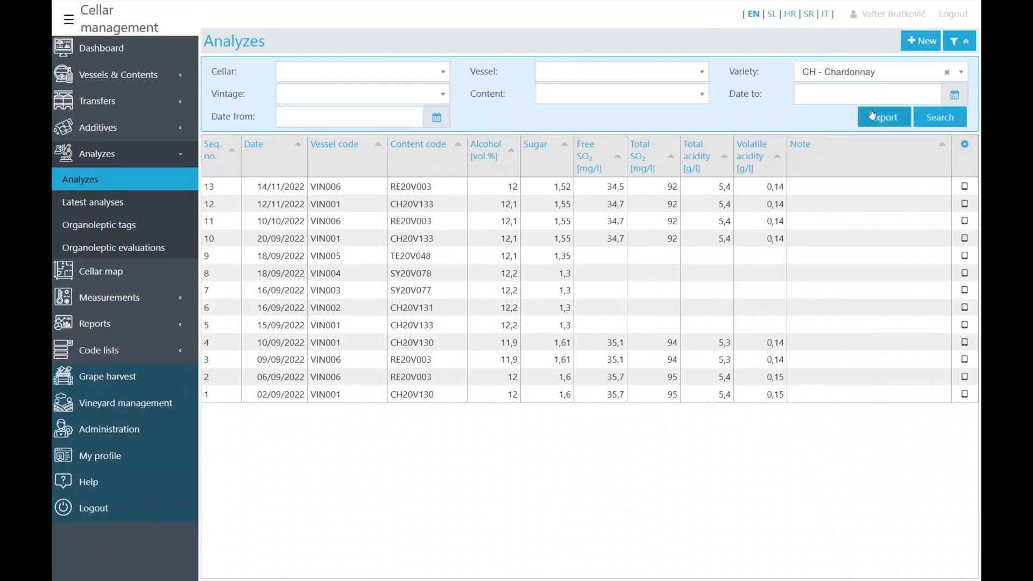
pyautogui.click(936, 119)
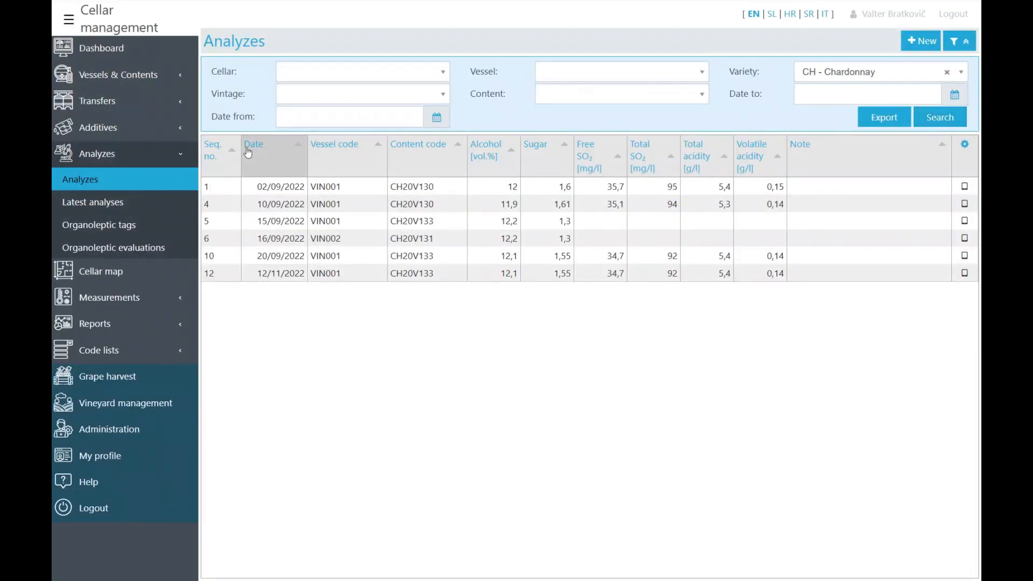
pyautogui.click(252, 151)
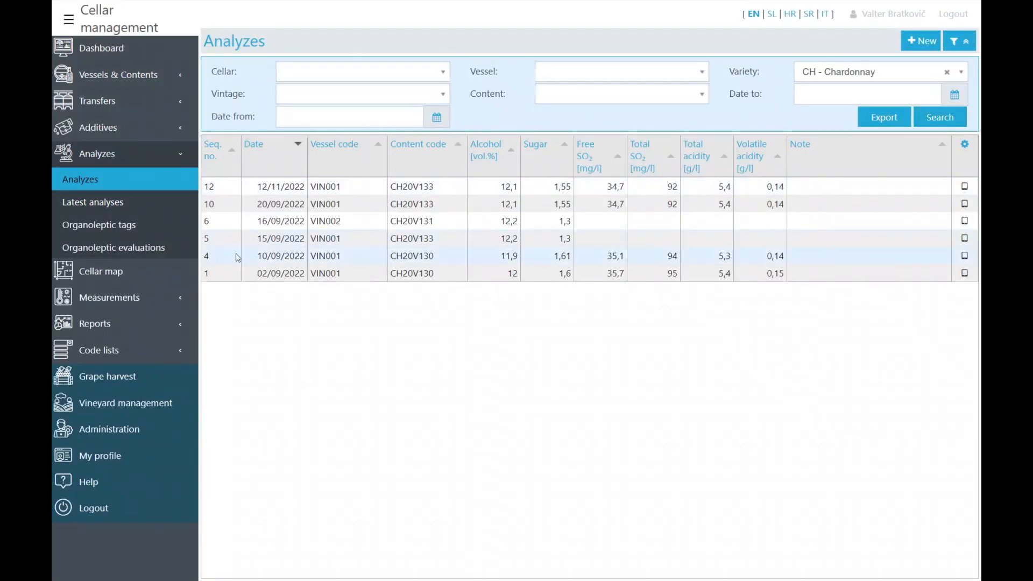
# - Open analysis no. 1 from 02/09/2022 in edit mode, then cancel and close unchanged
pyautogui.click(280, 275)
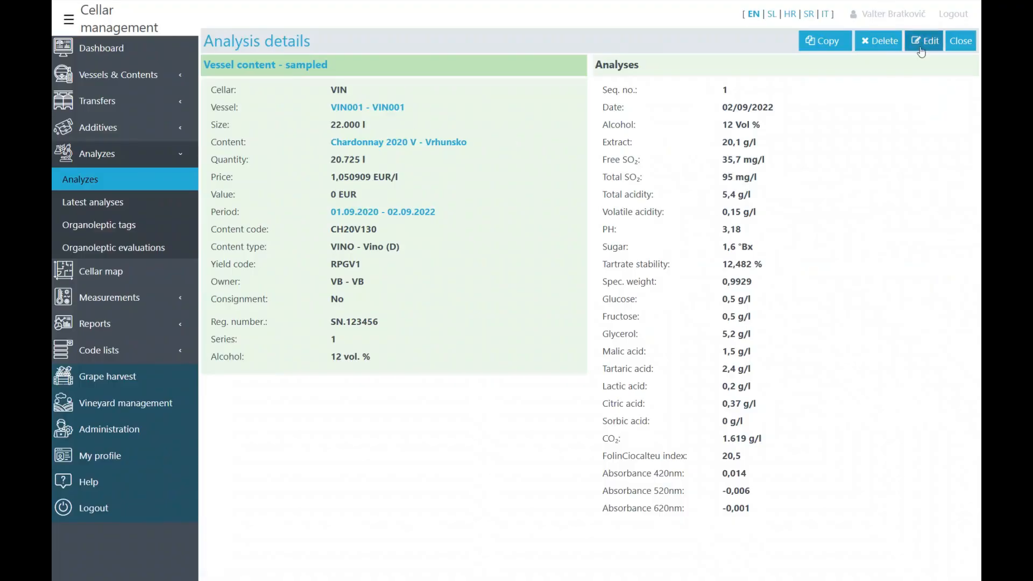
pyautogui.click(924, 41)
pyautogui.scroll(-6, 595, 257)
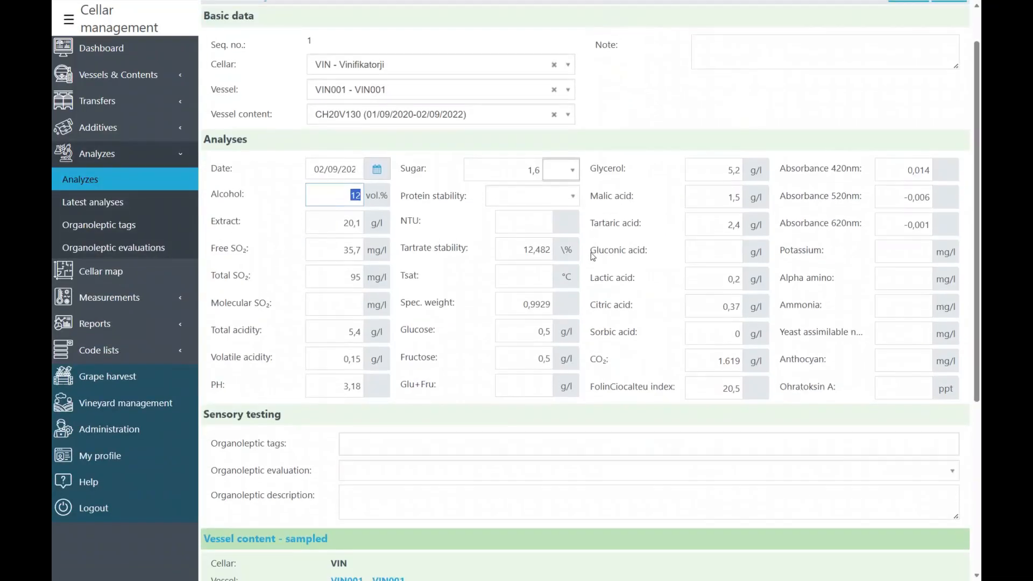
pyautogui.scroll(6, 595, 257)
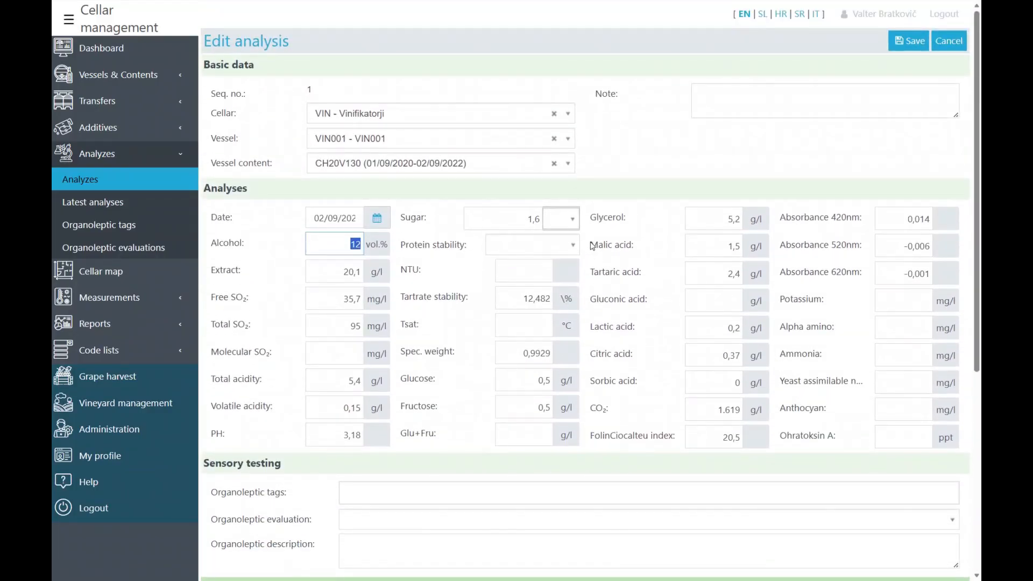
pyautogui.click(949, 40)
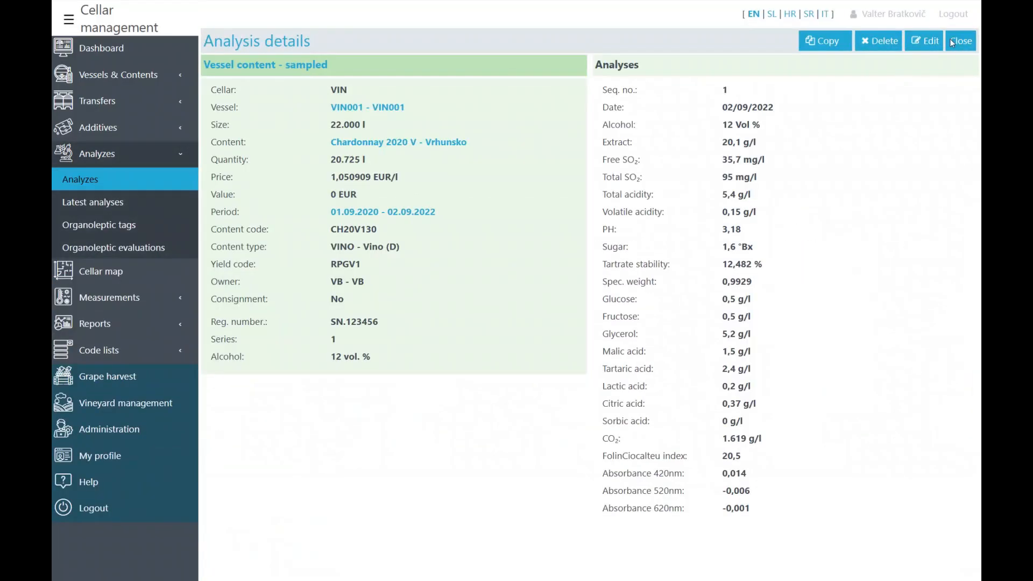
pyautogui.click(950, 39)
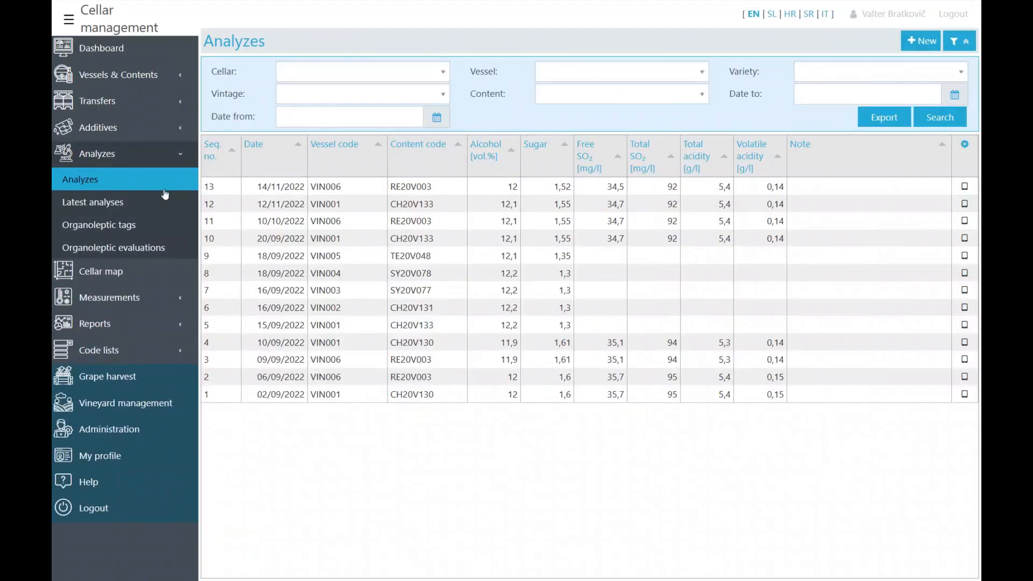
# - Show the latest analyses per vessel, scrolled right to the extract, SO2 and acidity columns
pyautogui.click(108, 203)
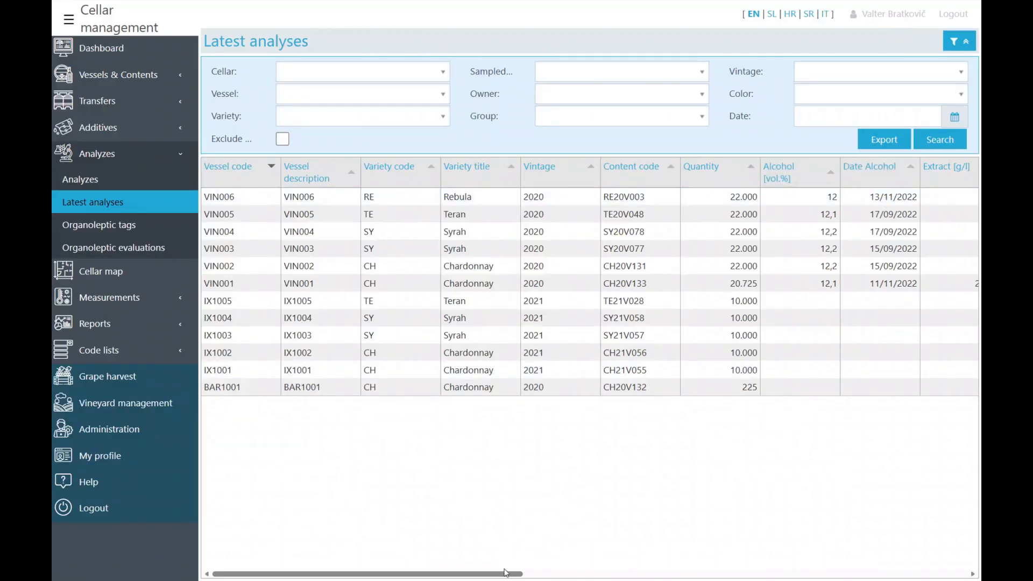
pyautogui.moveTo(506, 572); pyautogui.dragTo(790, 576)
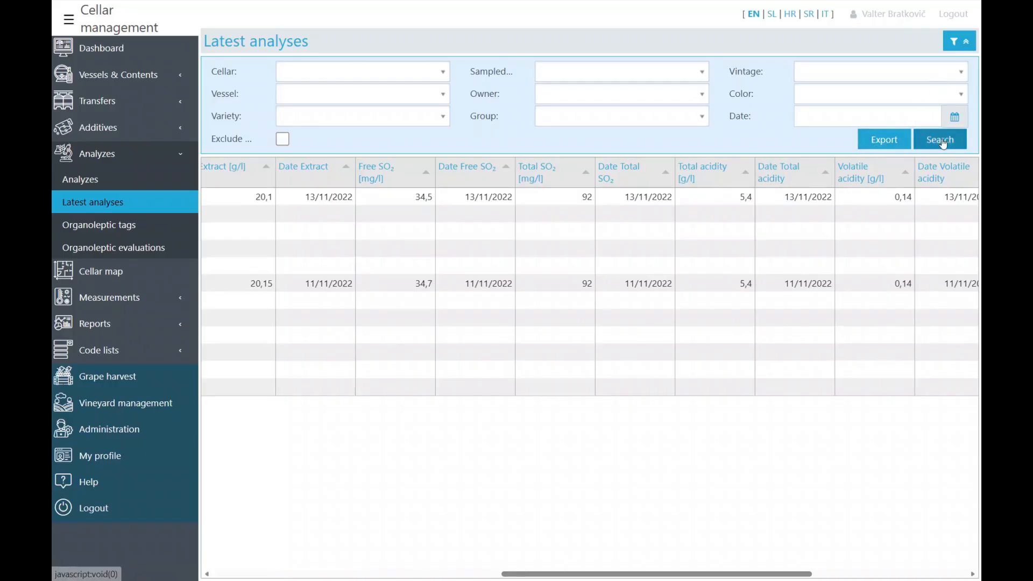
pyautogui.click(940, 139)
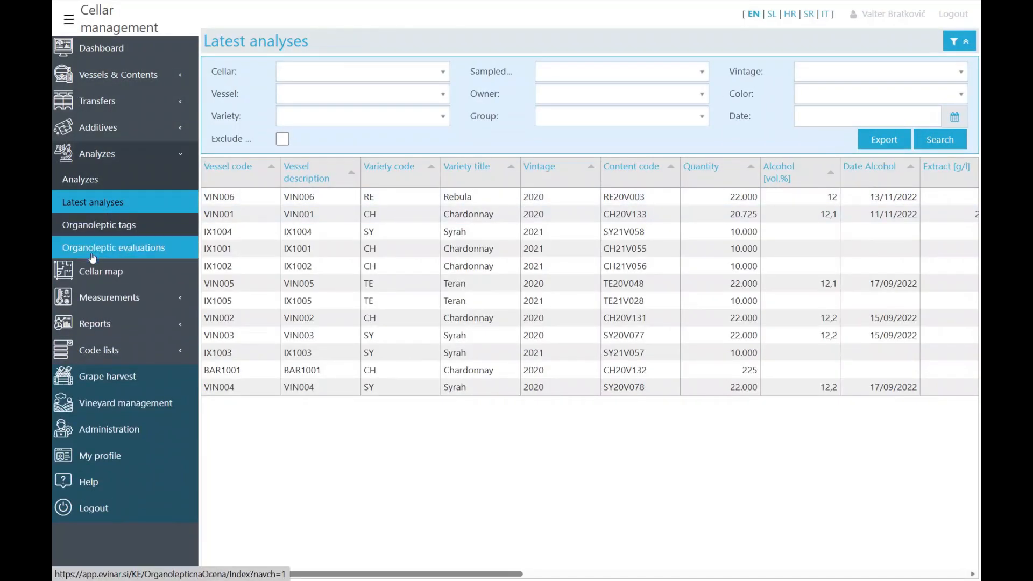
# - Open the VIN cellar map and review vessel VIN001's details before closing them
pyautogui.click(88, 274)
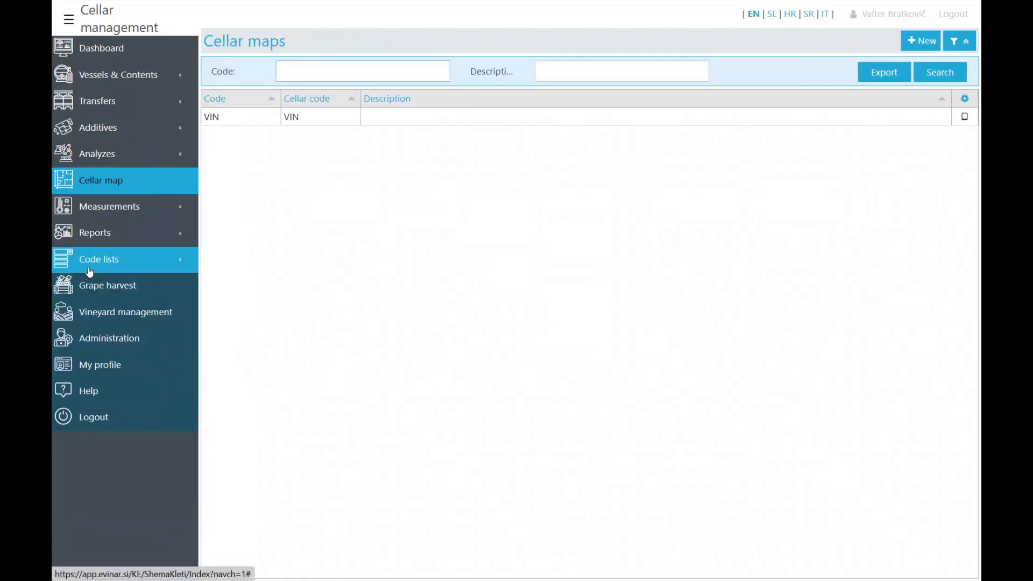
pyautogui.click(217, 119)
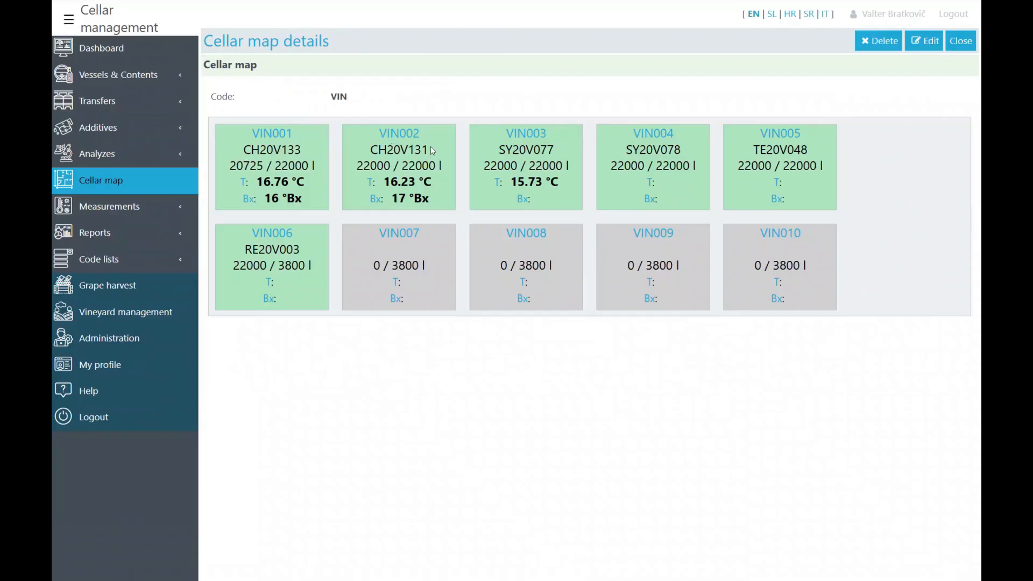
pyautogui.click(280, 136)
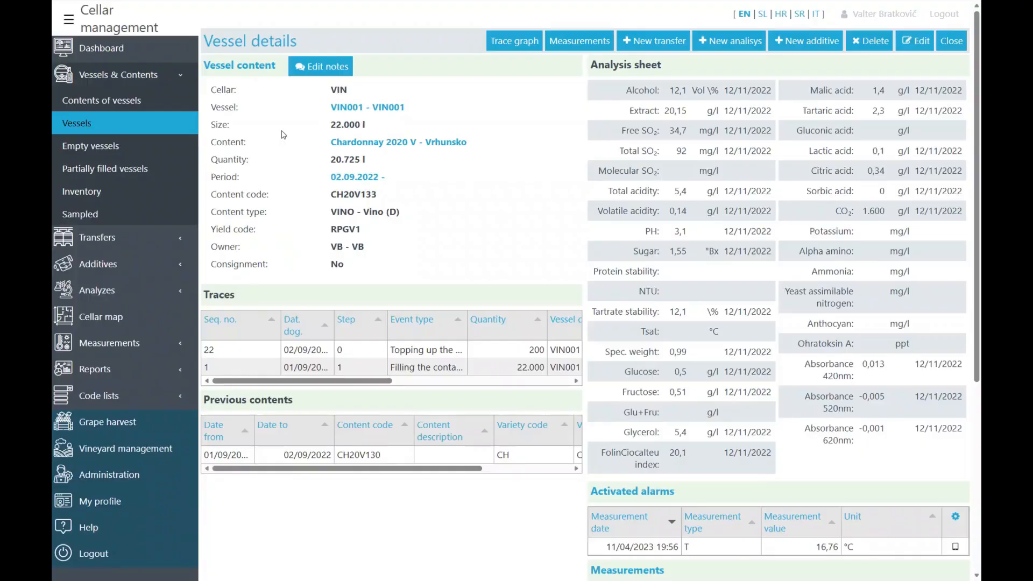
pyautogui.scroll(-5, 543, 163)
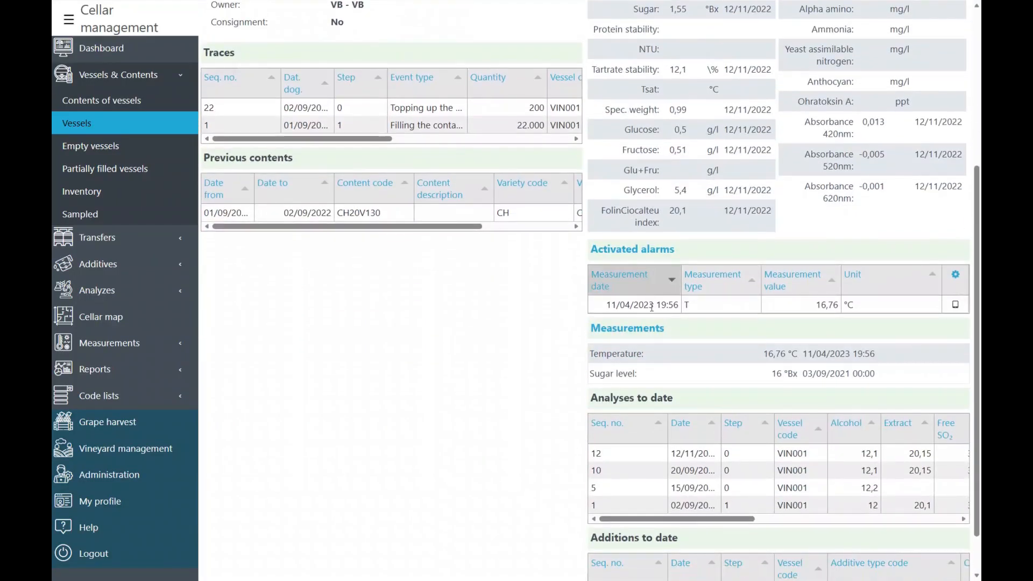
pyautogui.scroll(5, 612, 357)
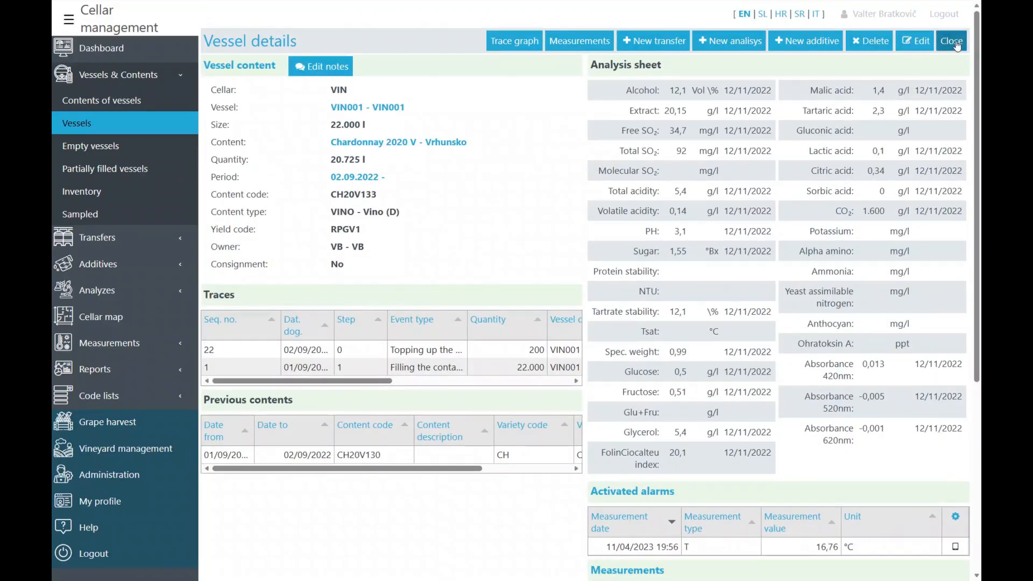
pyautogui.click(957, 44)
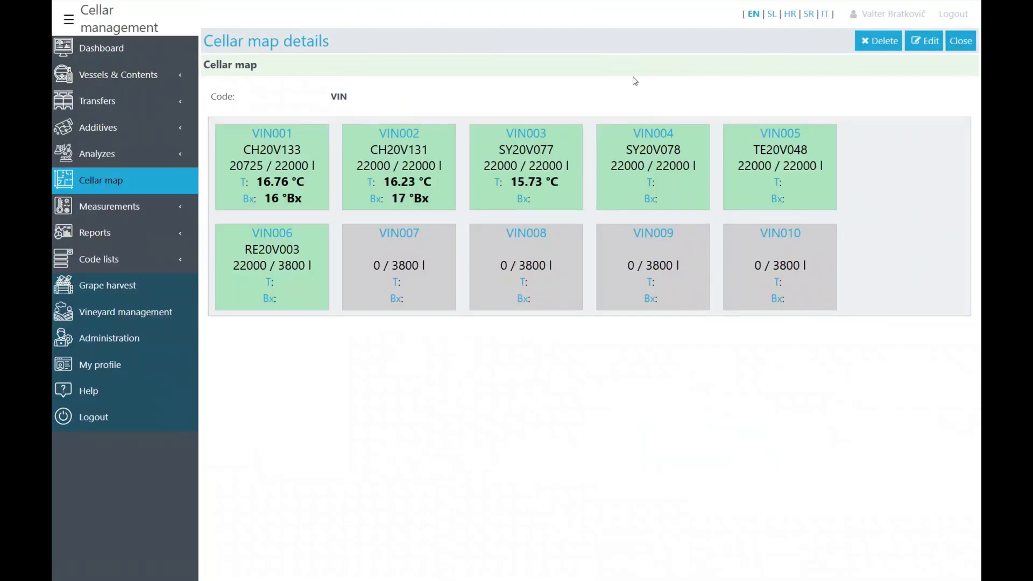
pyautogui.click(94, 208)
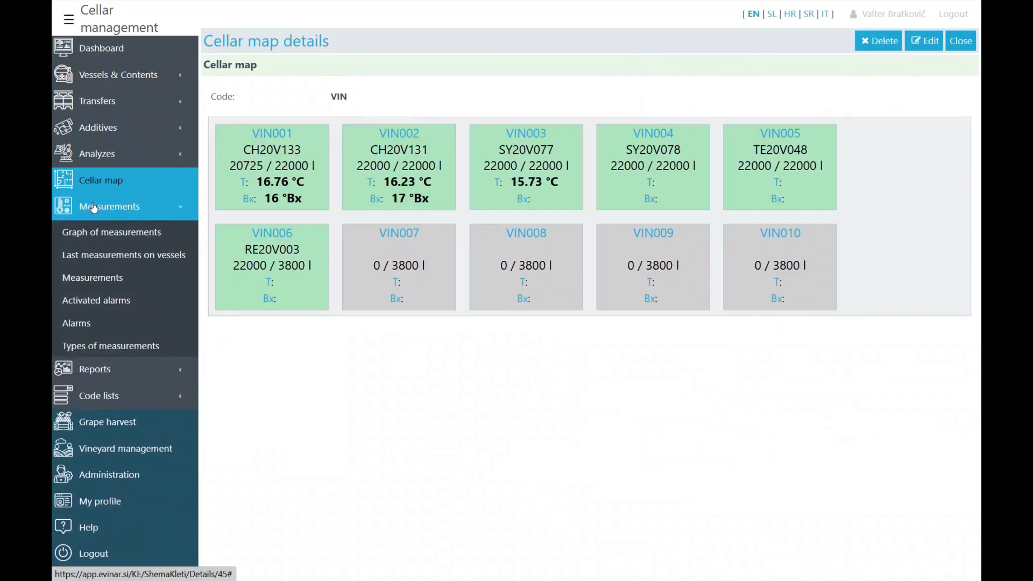
# - Browse the latest and full measurement lists, then inspect the details of alarm a2
pyautogui.click(97, 257)
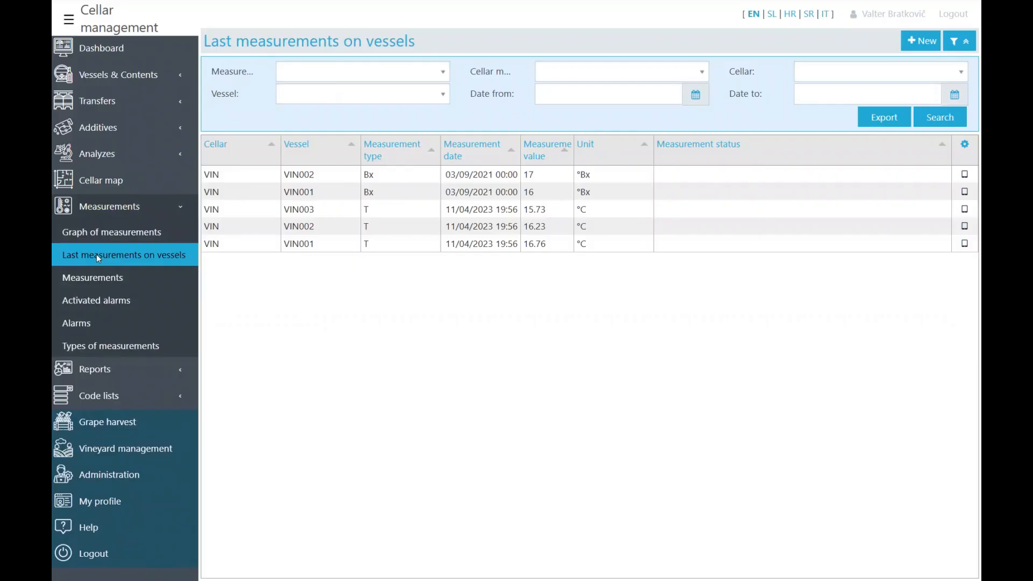
pyautogui.click(104, 277)
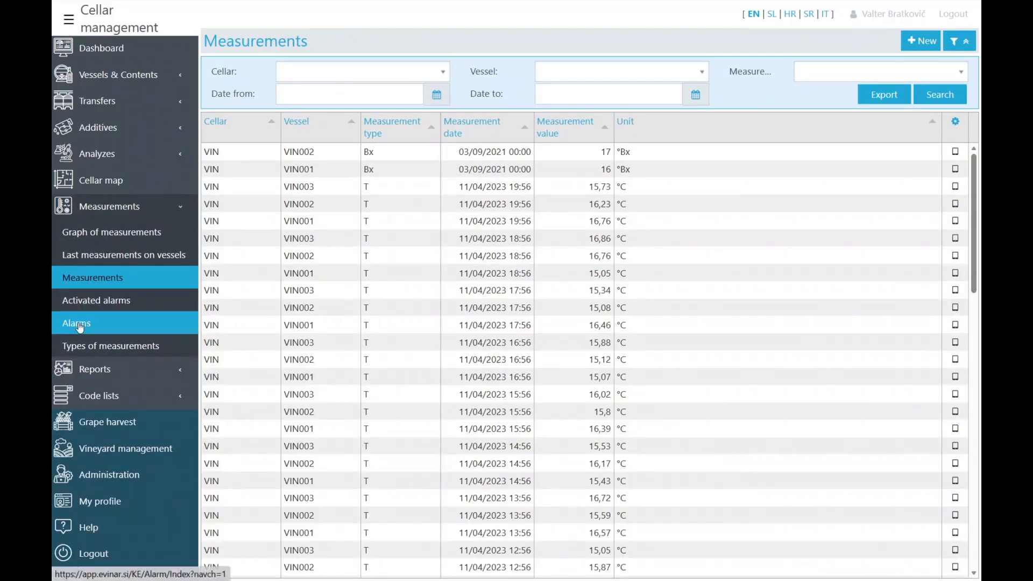
pyautogui.click(79, 323)
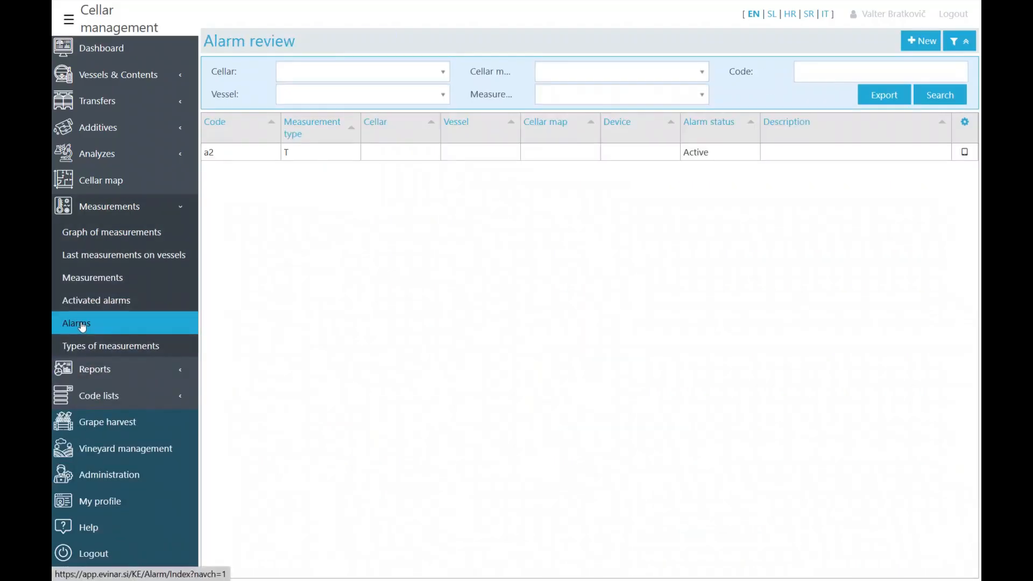
pyautogui.click(221, 155)
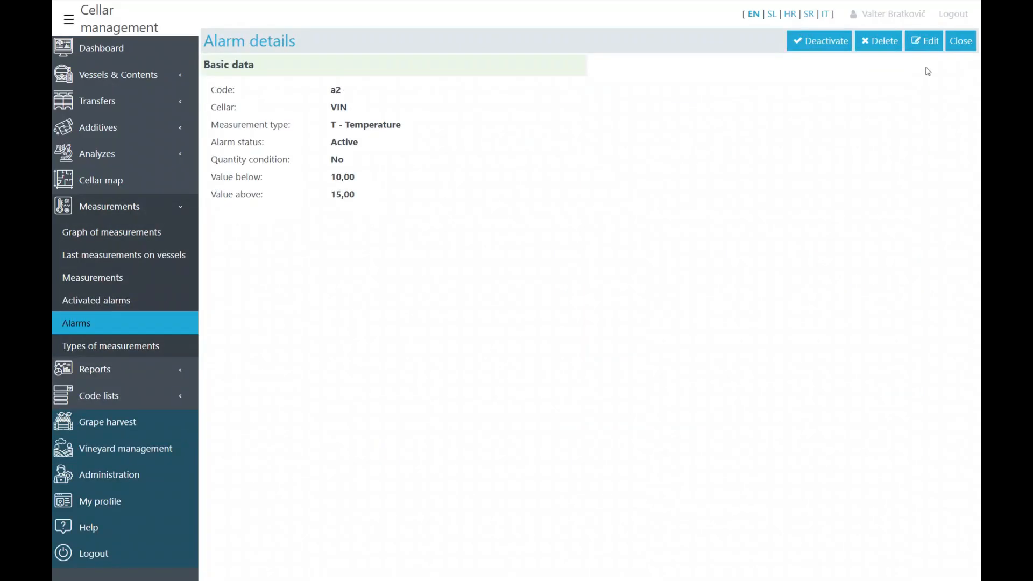
pyautogui.click(961, 41)
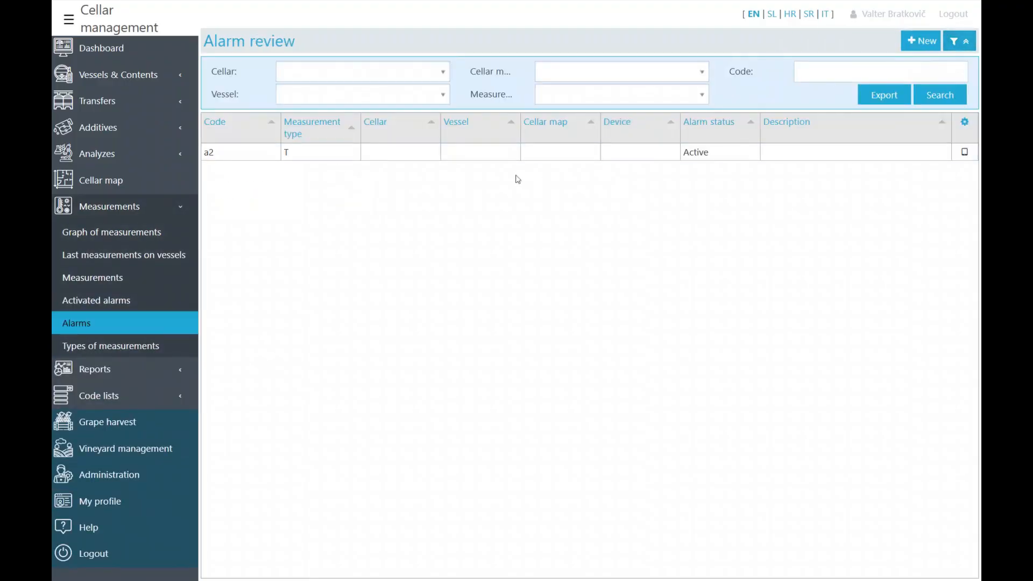
# - Check the activated alarms, return to defined alarms, and list the measurement types
pyautogui.click(138, 300)
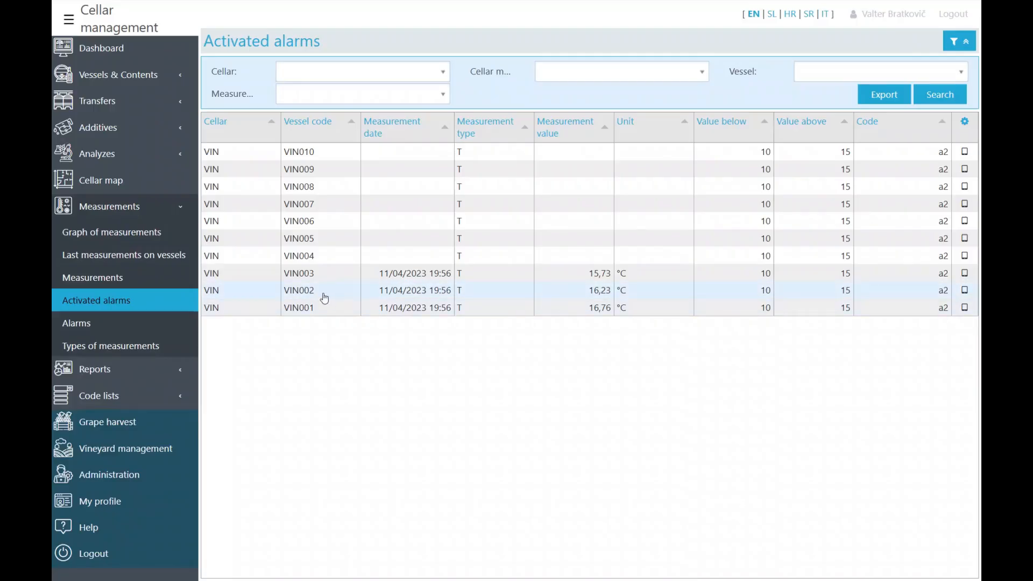
pyautogui.click(117, 326)
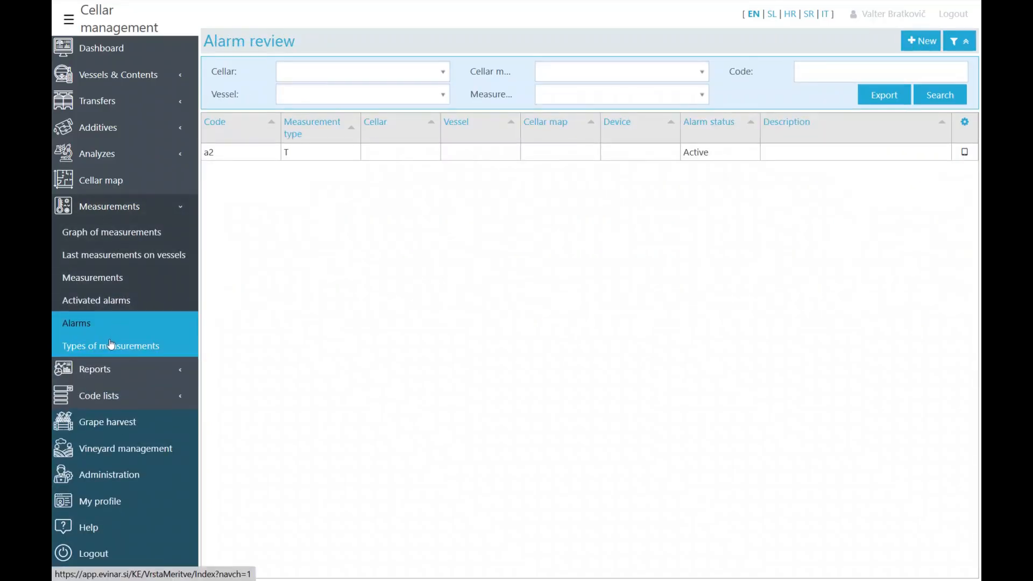
pyautogui.click(98, 353)
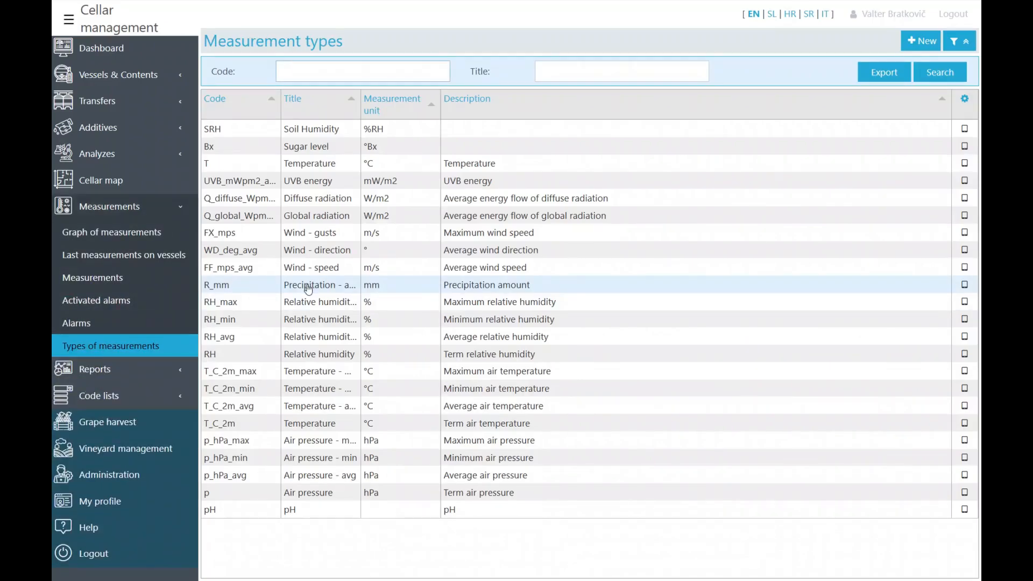
pyautogui.click(110, 370)
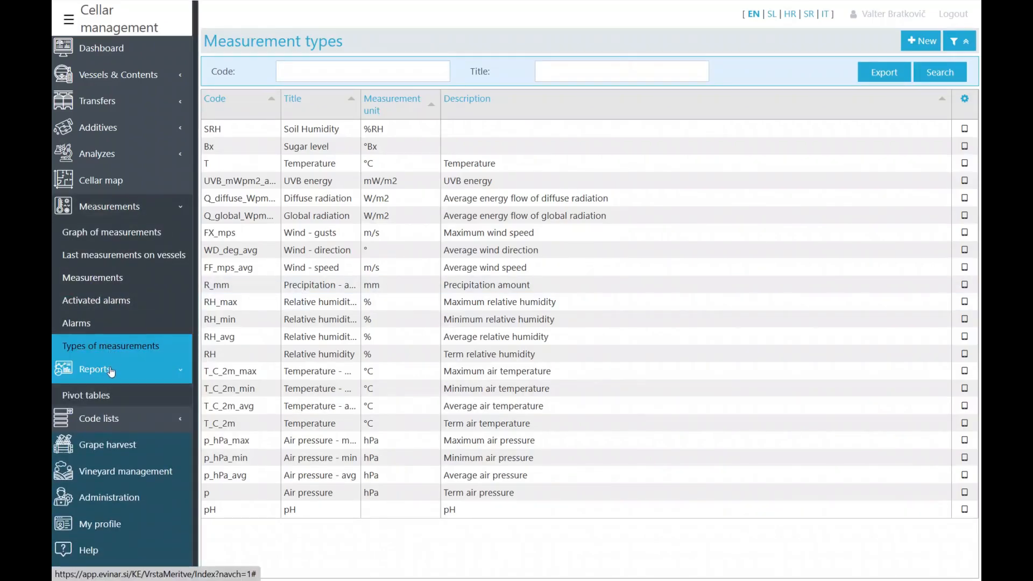
# - Show the pivot report by vintage years with 2020 and 2021 expanded to varieties
pyautogui.click(98, 396)
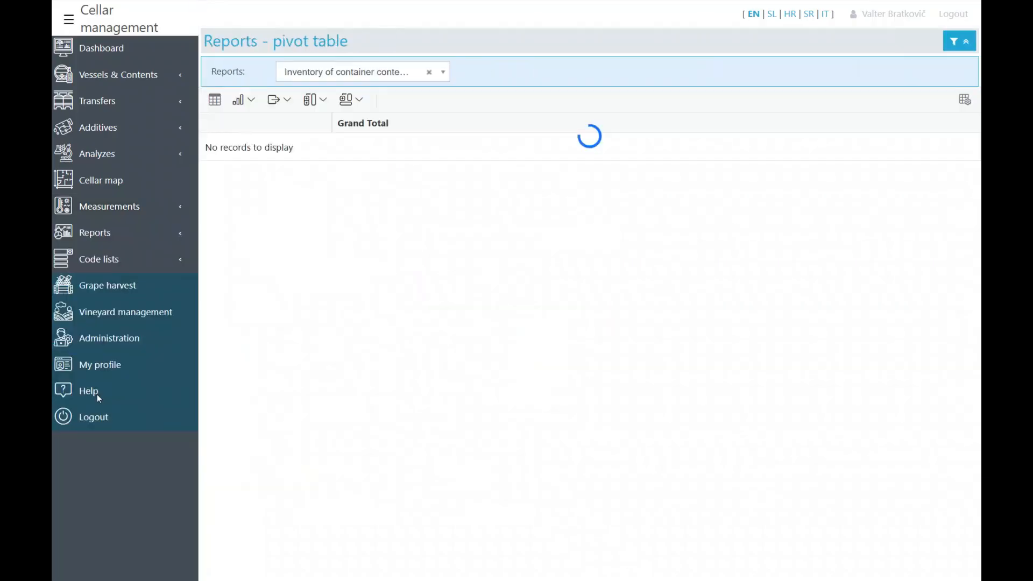
pyautogui.click(442, 72)
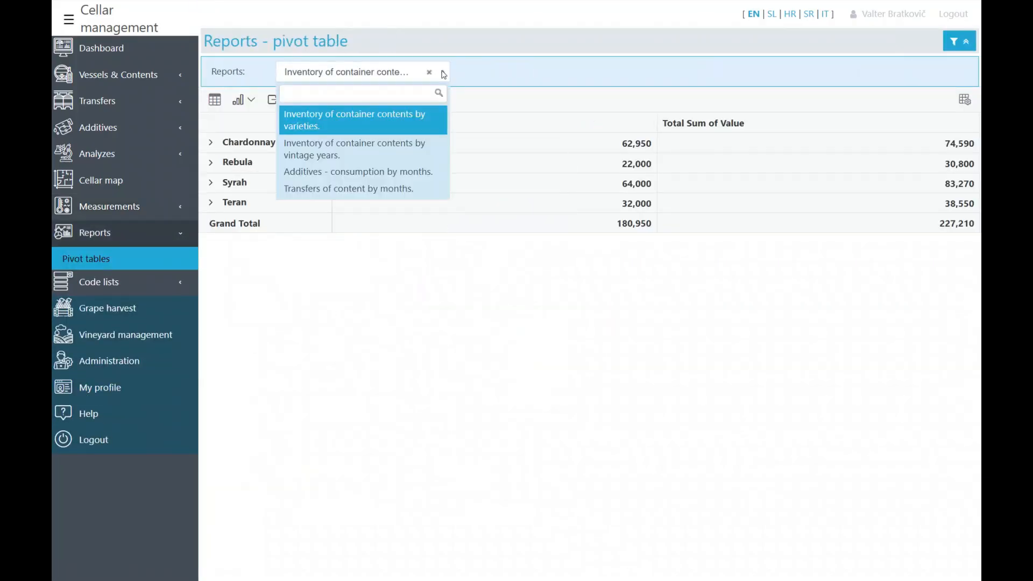
pyautogui.click(408, 150)
pyautogui.click(212, 162)
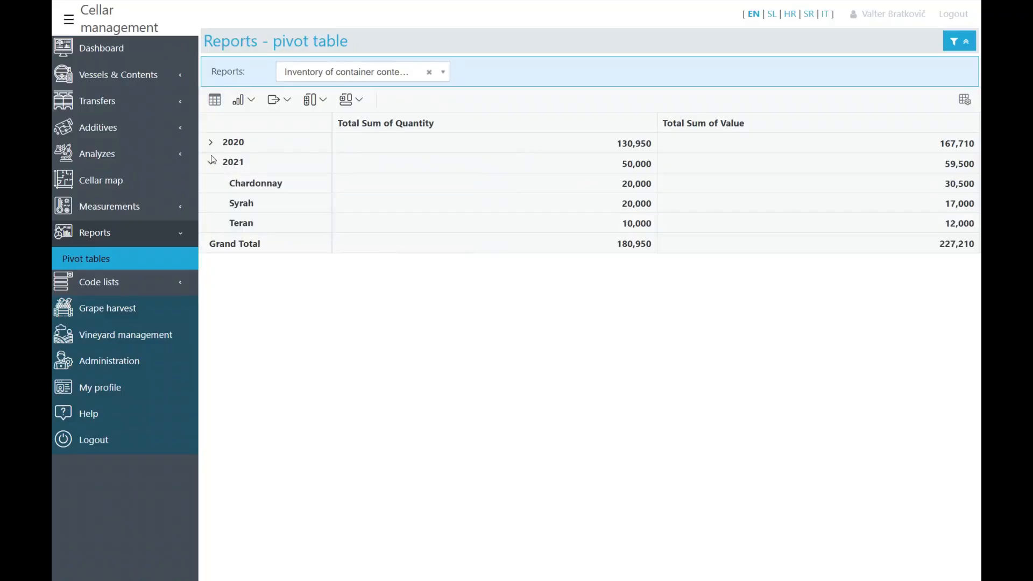
pyautogui.click(211, 143)
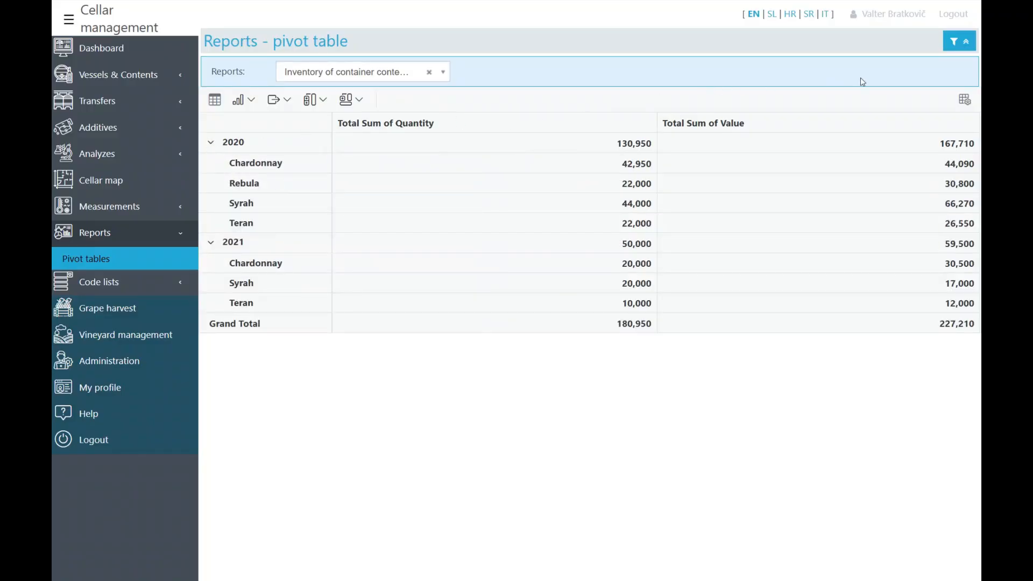
# - Add Quality code as a row level and expand 2020 Chardonnay to its codes
pyautogui.click(965, 99)
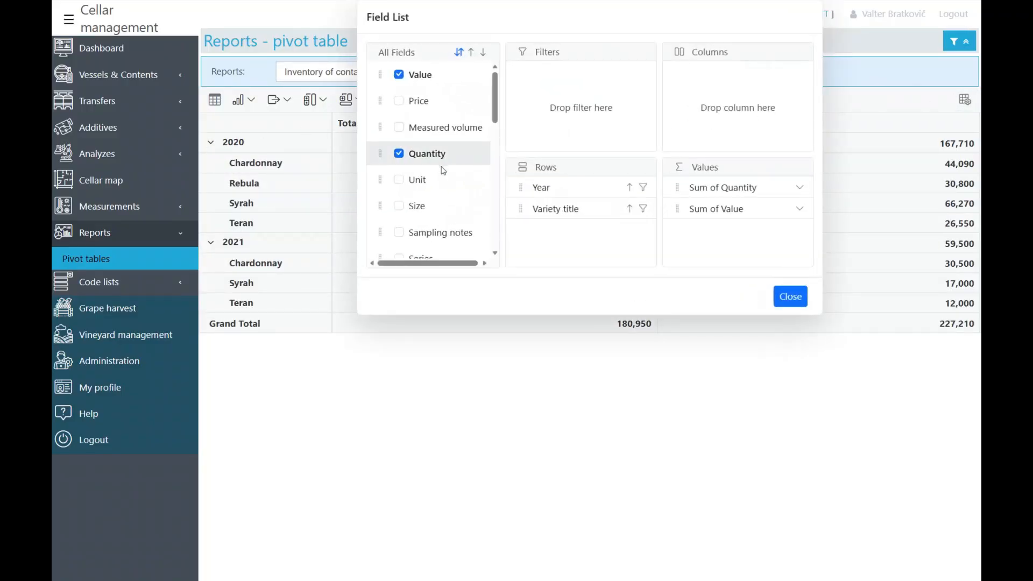
pyautogui.scroll(-5, 443, 170)
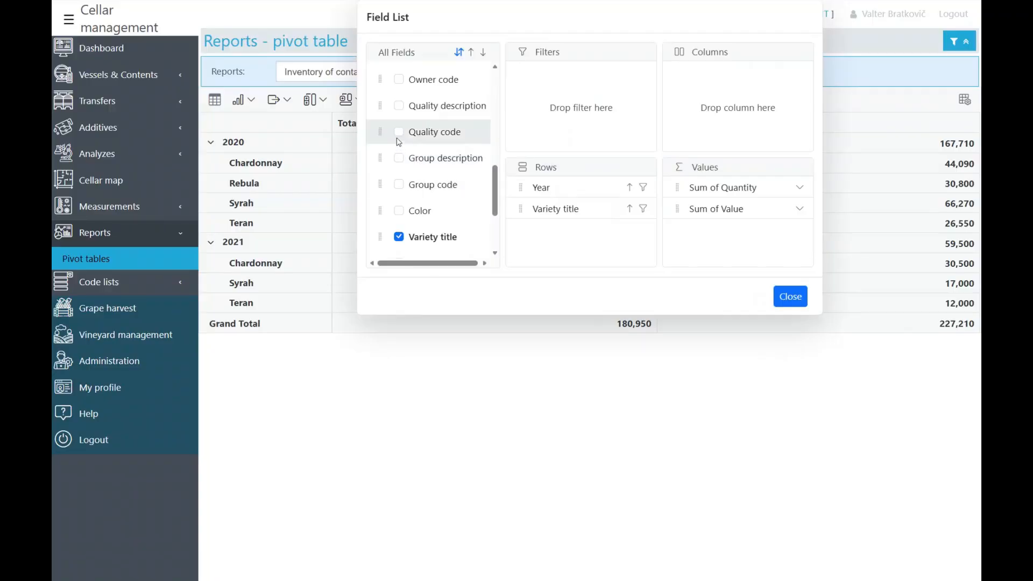
pyautogui.click(398, 131)
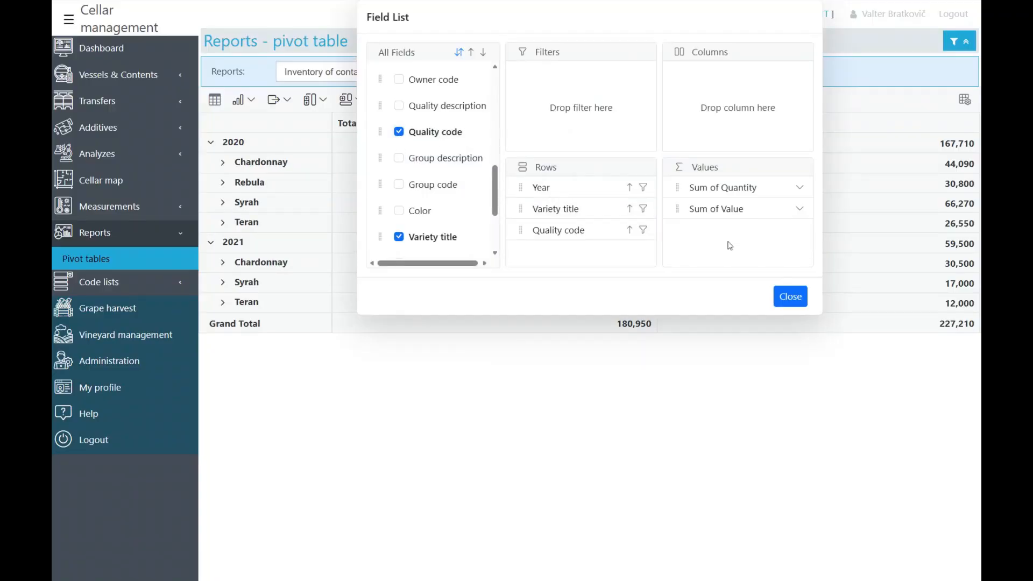
pyautogui.click(791, 296)
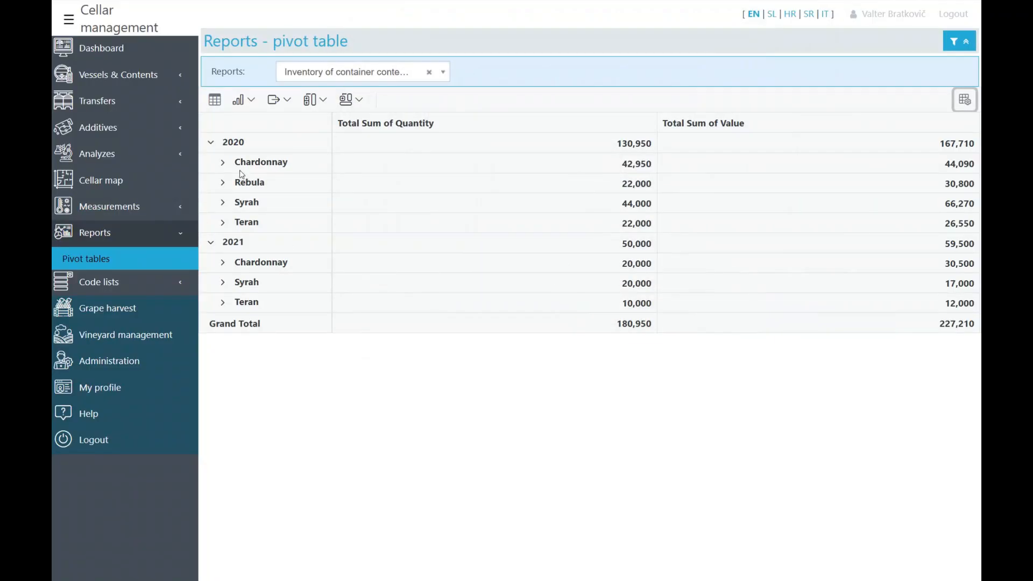
pyautogui.click(222, 164)
# - Chart the report as horizontal bars with separate Quantity and Value axes, expanding 2021 Teran
pyautogui.click(243, 100)
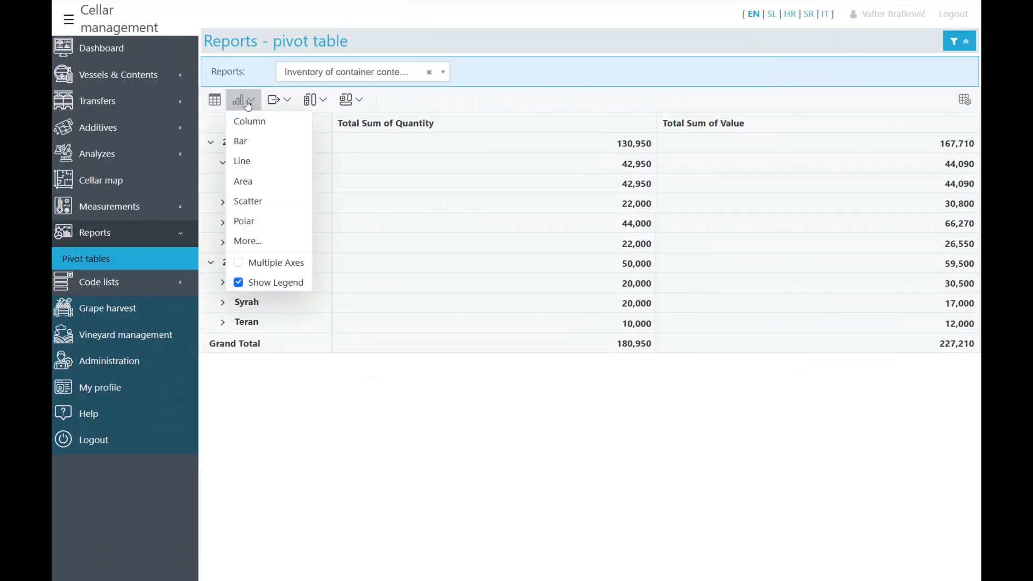
pyautogui.click(248, 141)
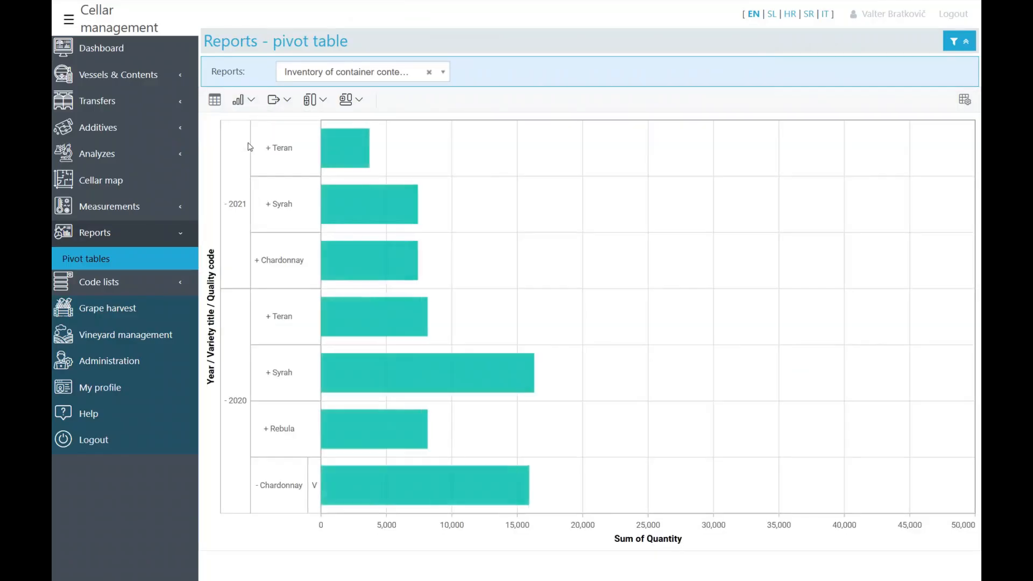
pyautogui.click(269, 151)
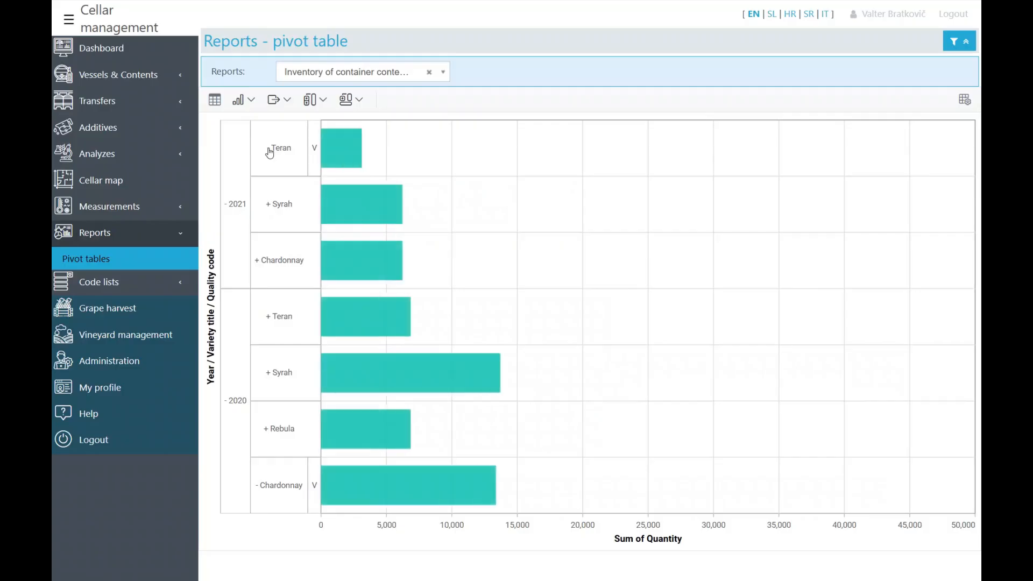
pyautogui.click(257, 110)
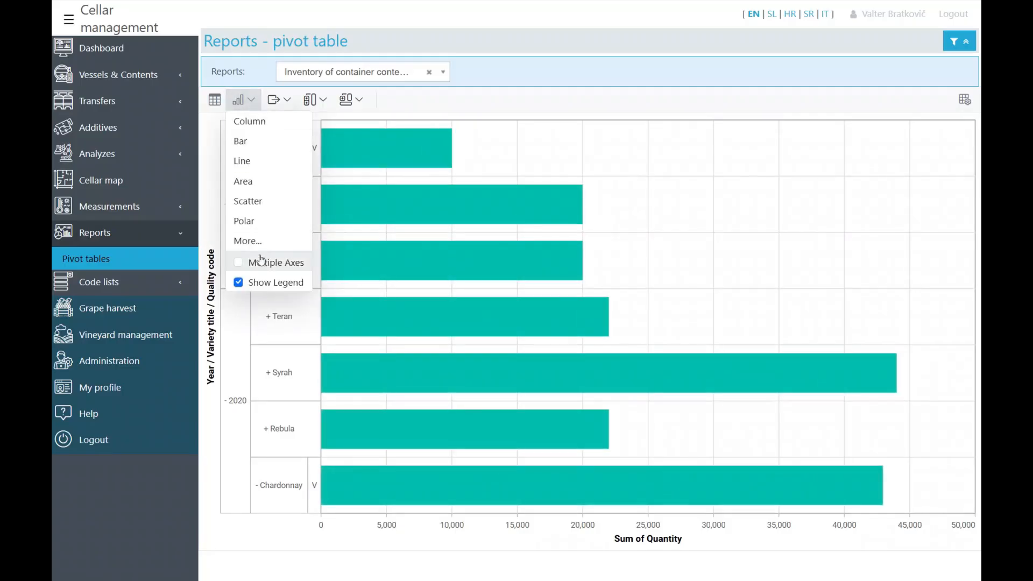
pyautogui.click(242, 263)
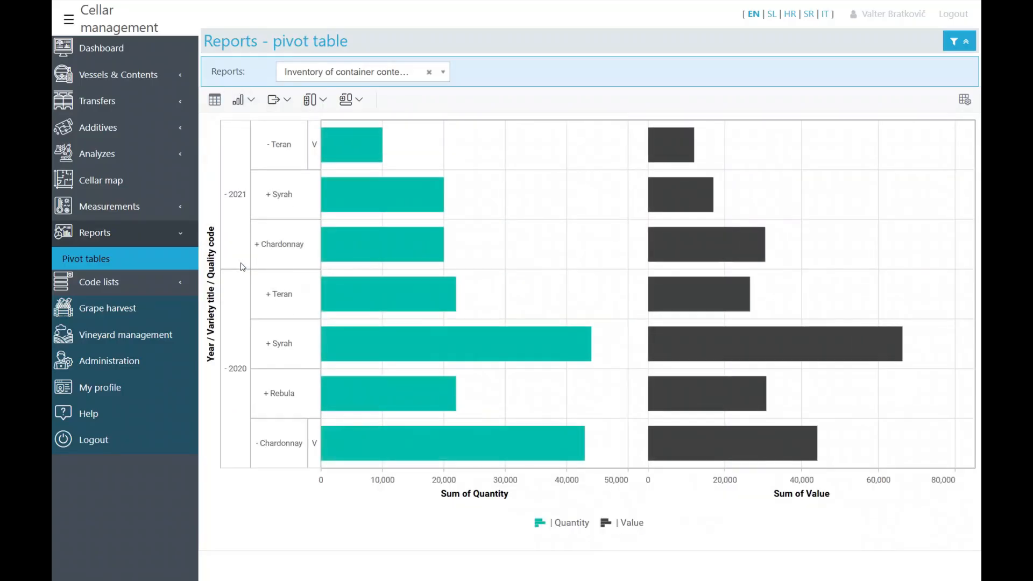
# - Switch to a column chart, review totals, subtotals and export options, then restore the table
pyautogui.click(249, 103)
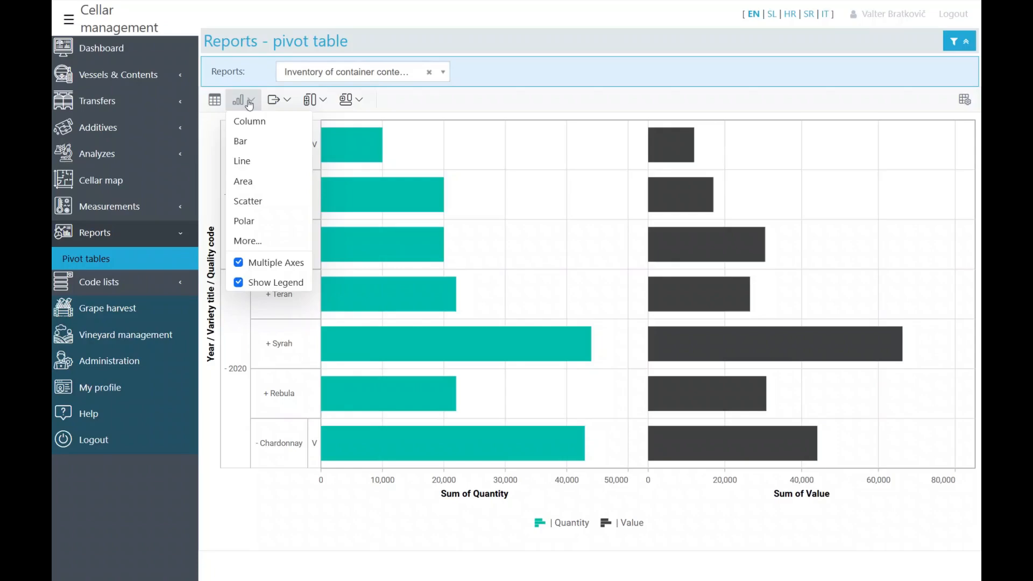
pyautogui.click(251, 125)
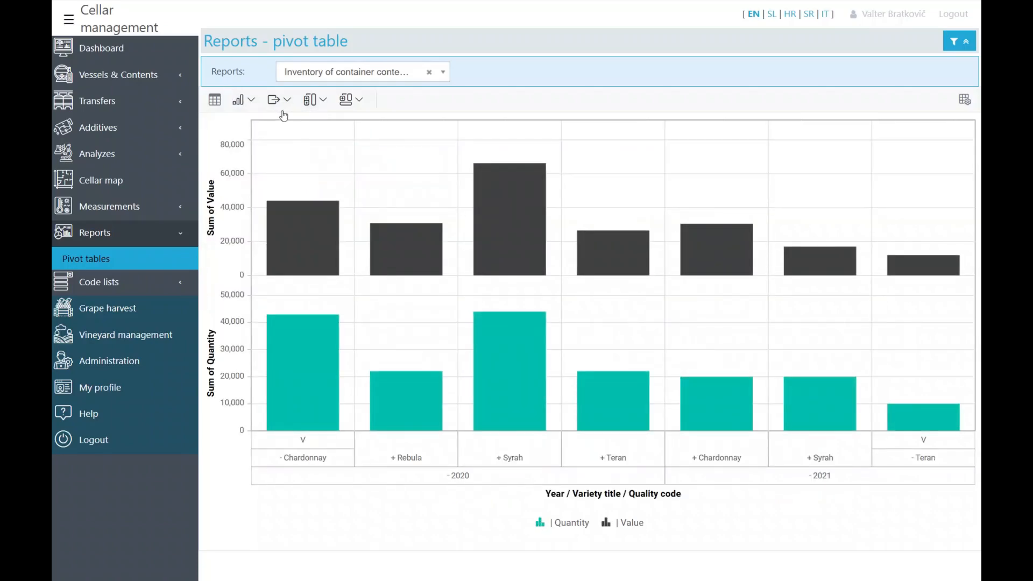
pyautogui.click(357, 100)
pyautogui.click(325, 101)
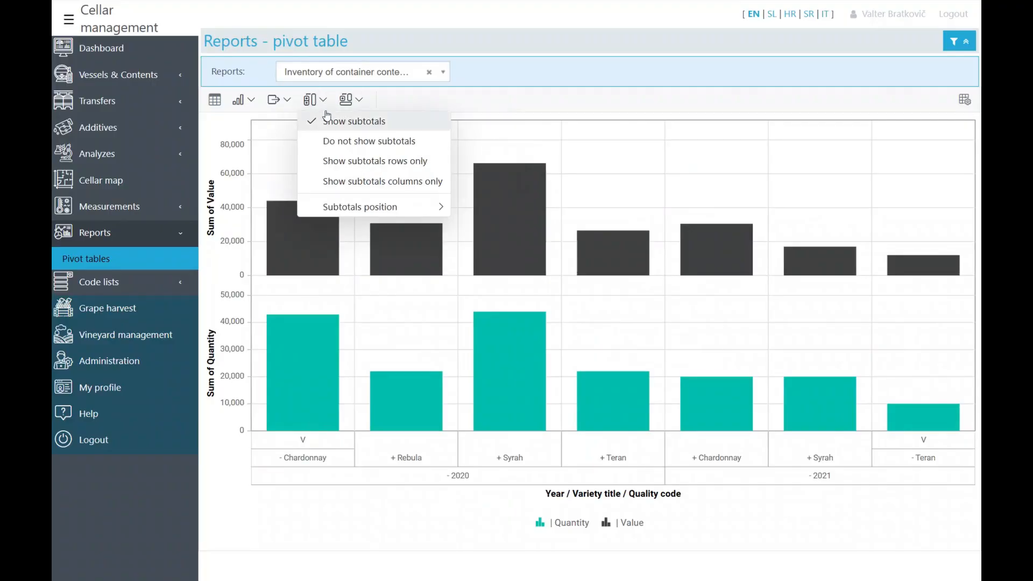
pyautogui.click(280, 100)
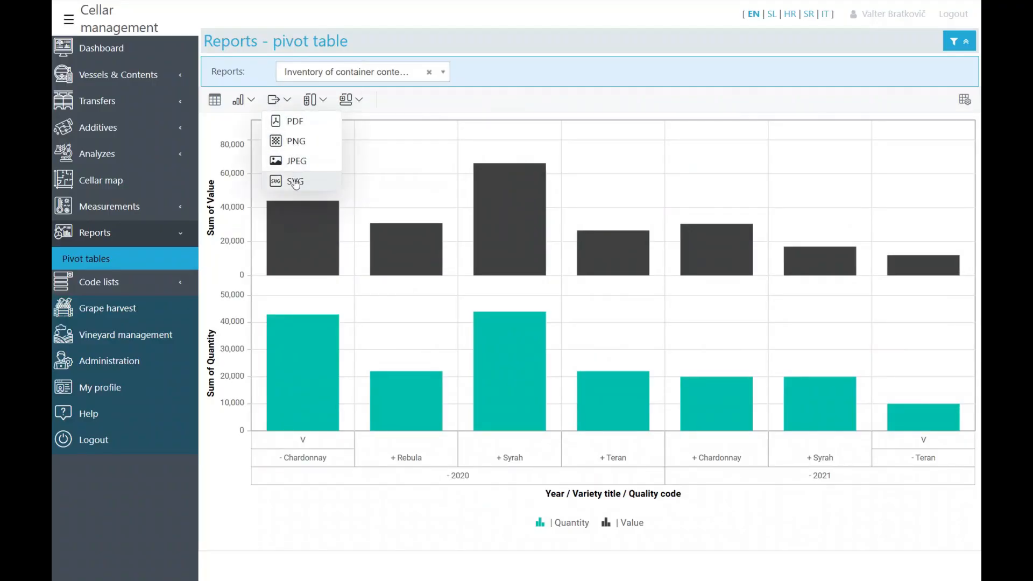
pyautogui.click(215, 101)
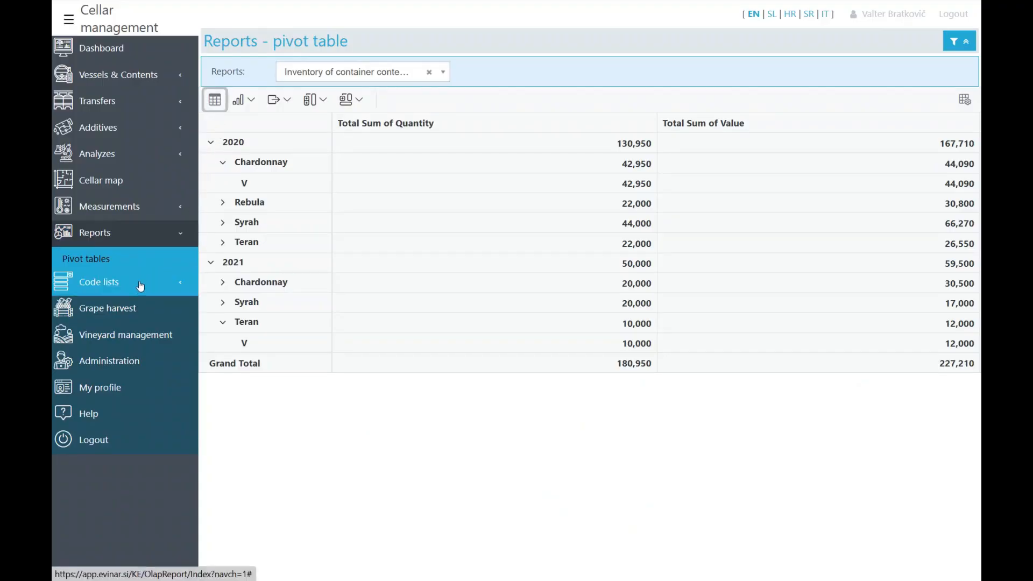
# - On the Help page, ask the Evi assistant how to add oenological additives
pyautogui.click(83, 420)
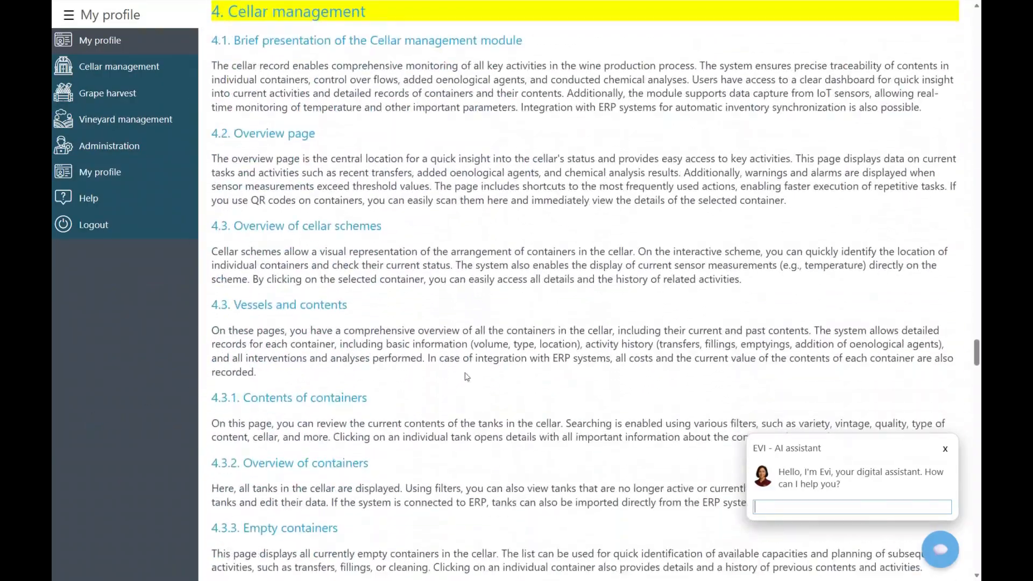
pyautogui.write('How can I add oenological additives?')
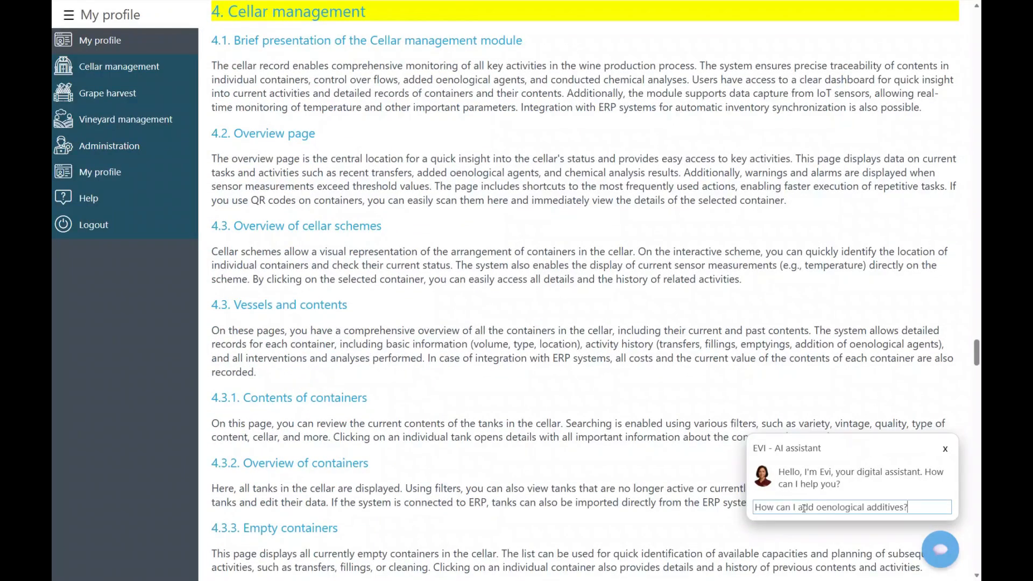
pyautogui.press('Return')
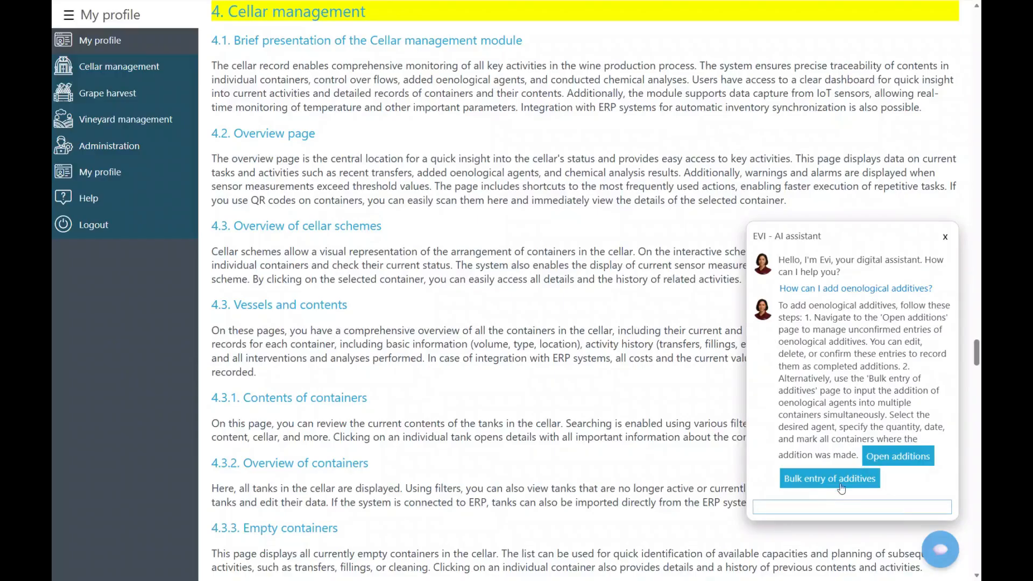
# - Go to the open additions list, start and cancel a new additive, then return to Dashboard
pyautogui.click(885, 458)
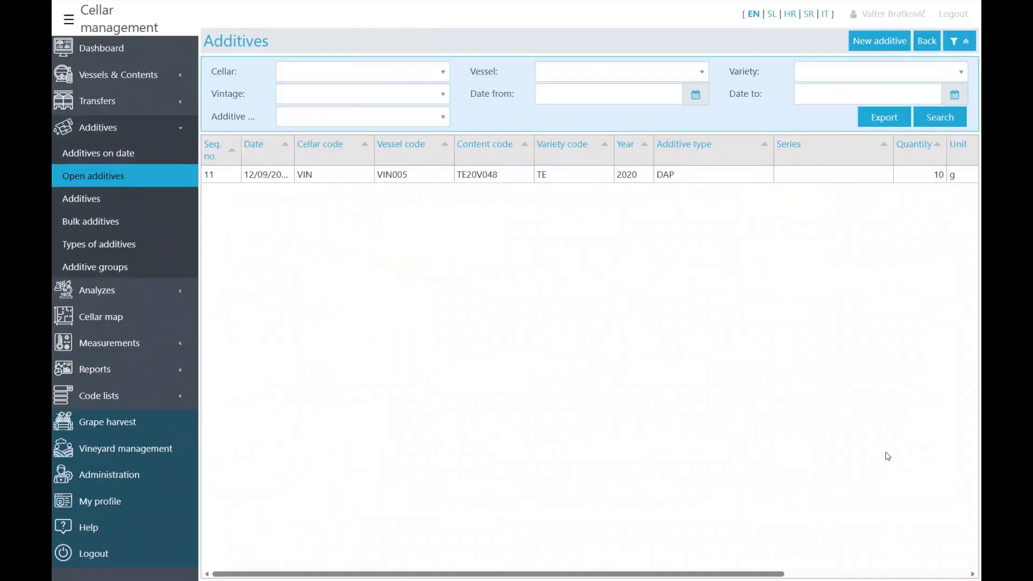
pyautogui.click(879, 39)
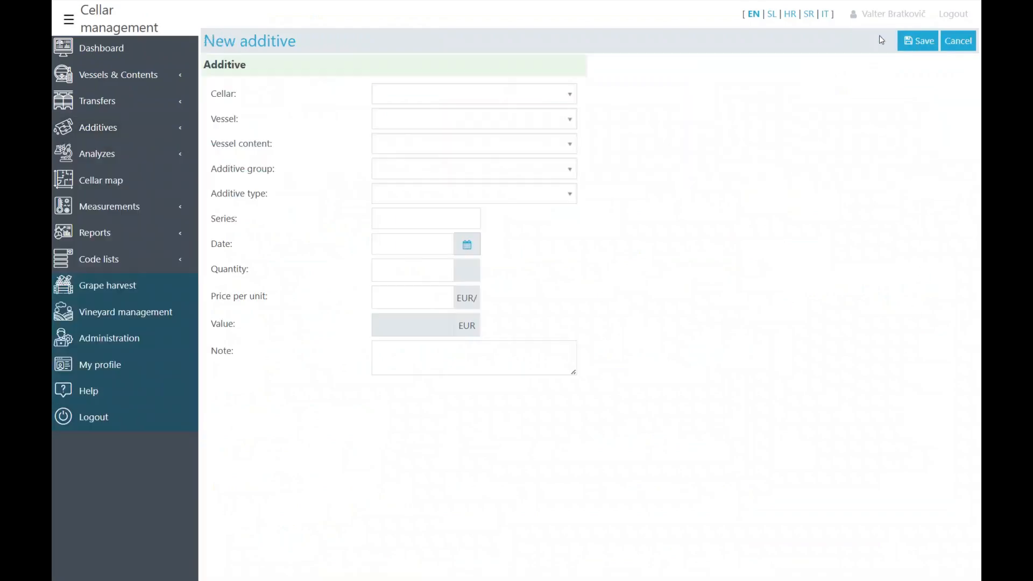
pyautogui.click(963, 41)
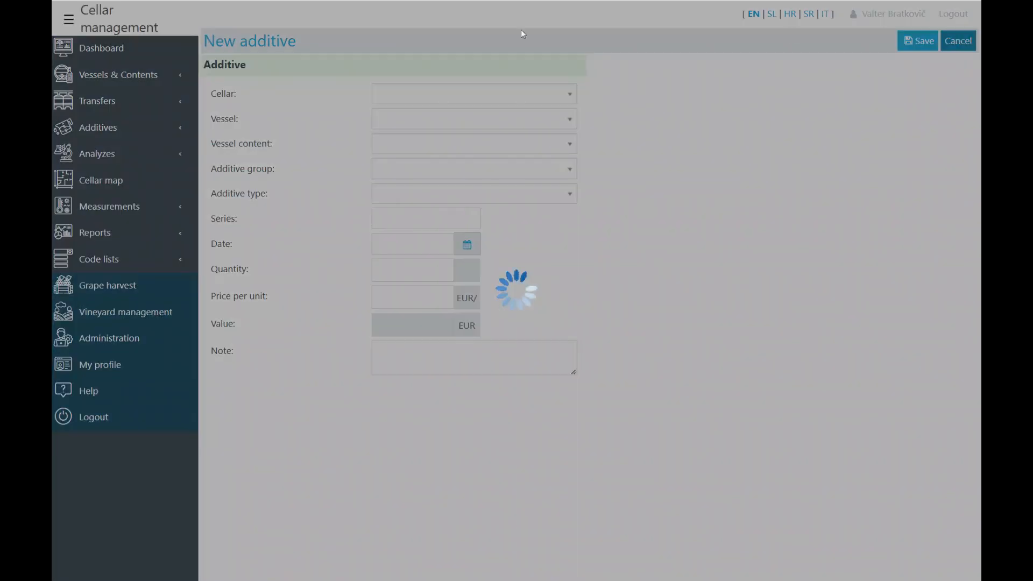
pyautogui.click(87, 48)
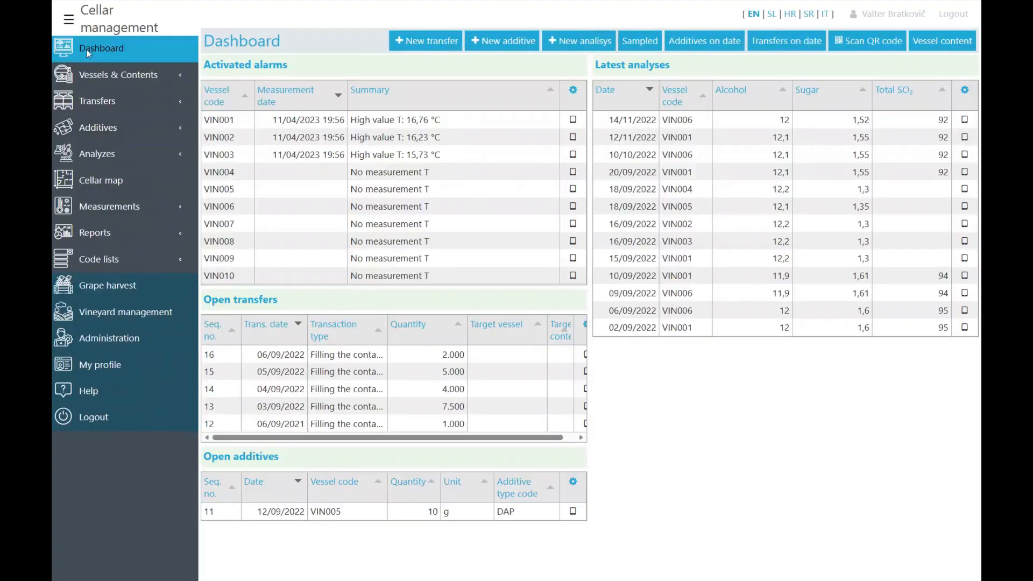